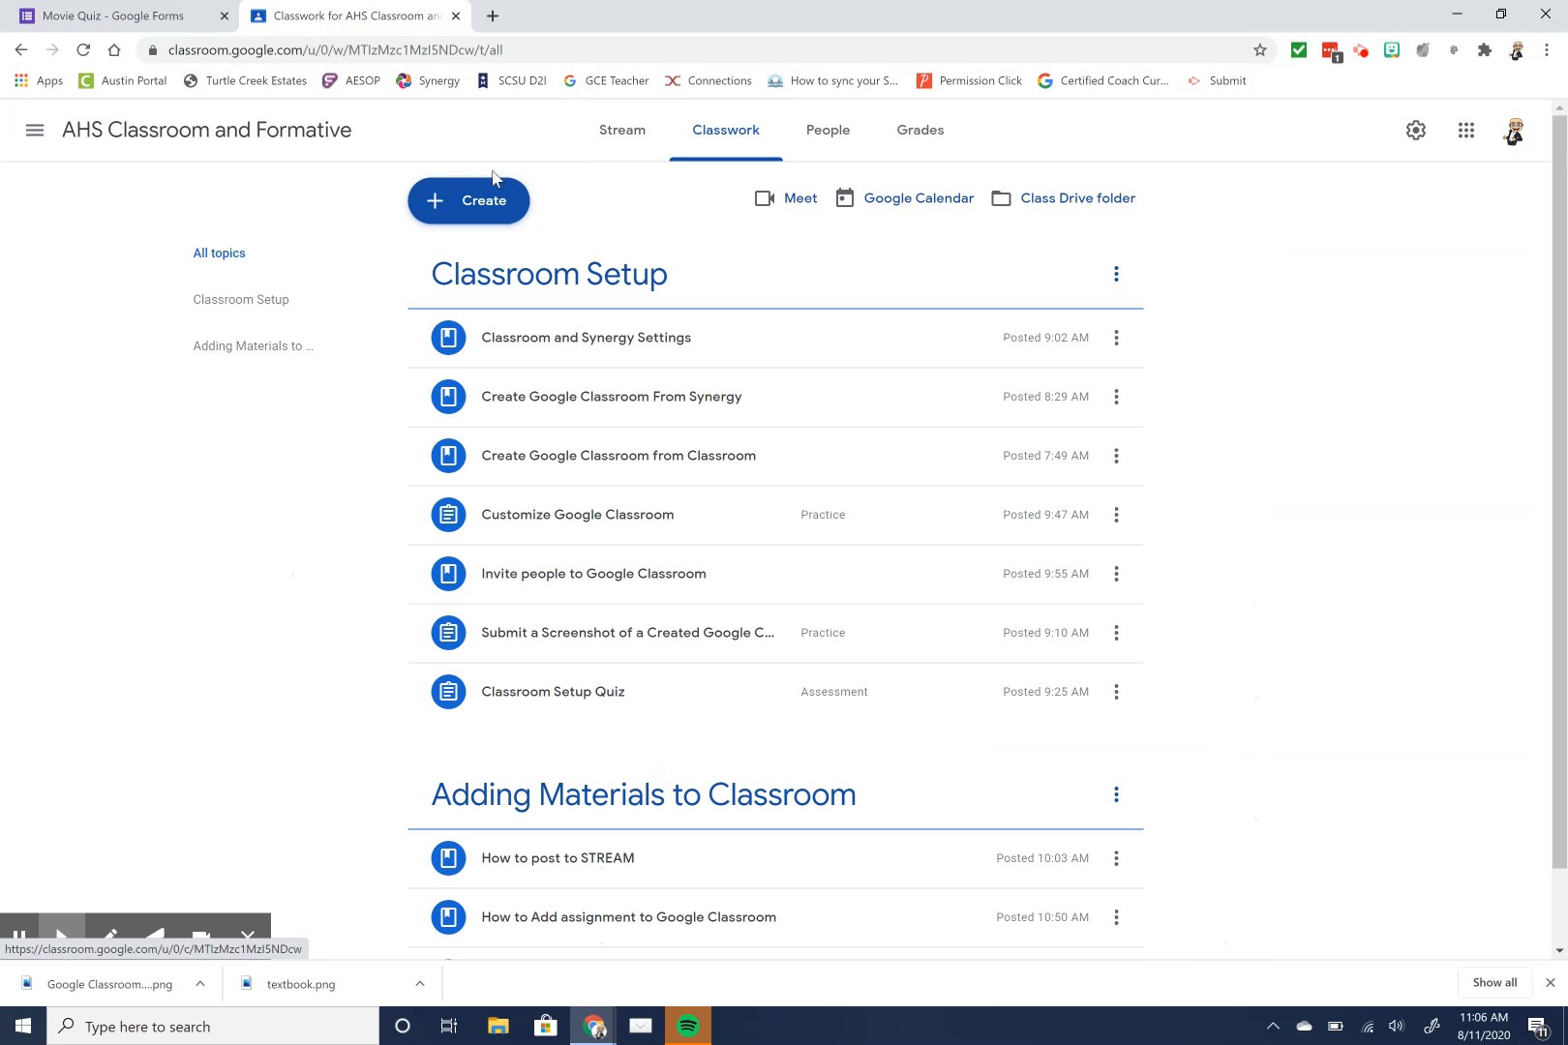
- Create a quiz assignment titled "School Start" with the instructions "Quick Quiz on school Start"
left_click(434, 209)
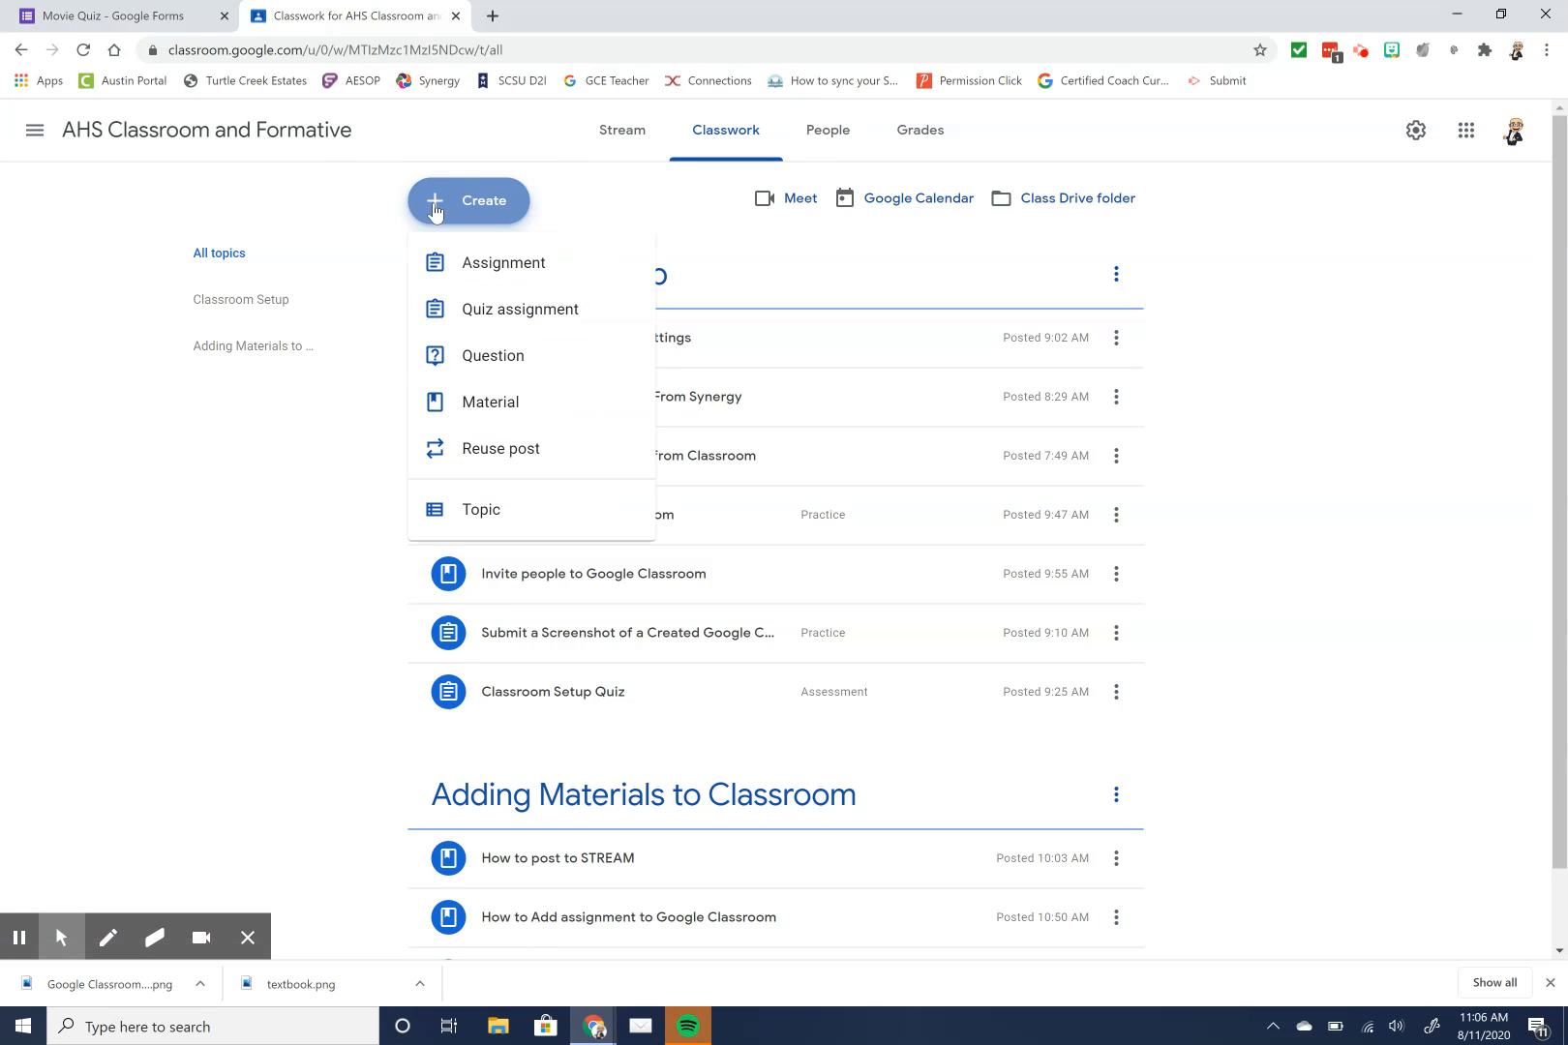
left_click(540, 310)
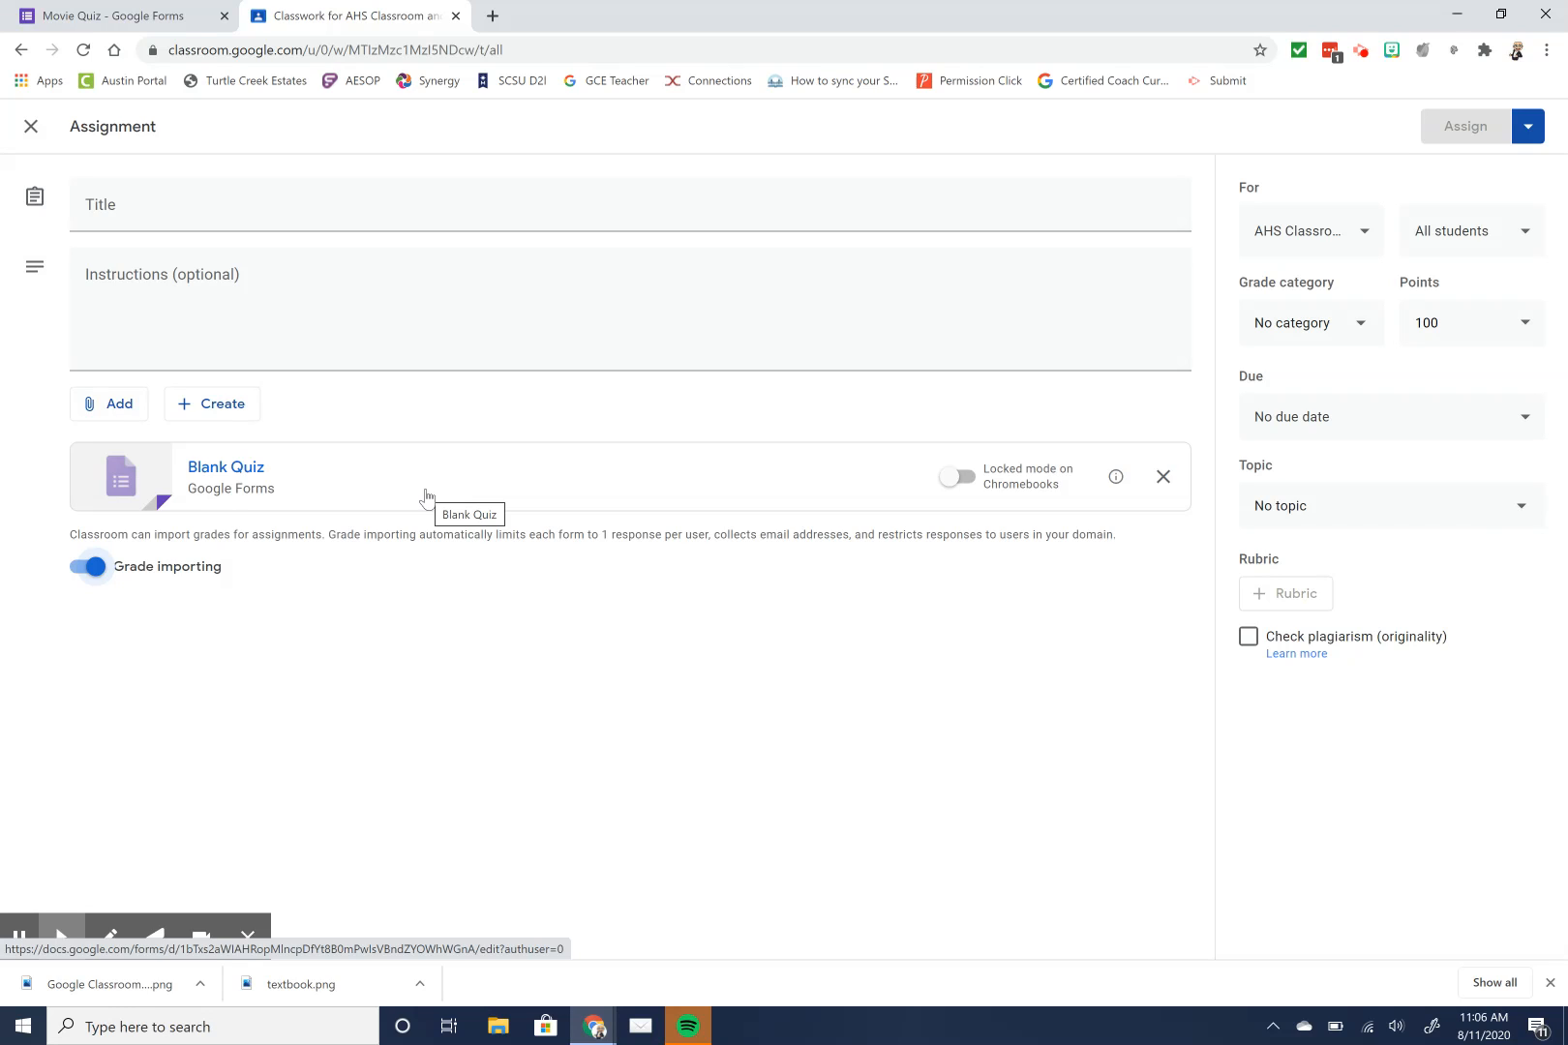
left_click(243, 213)
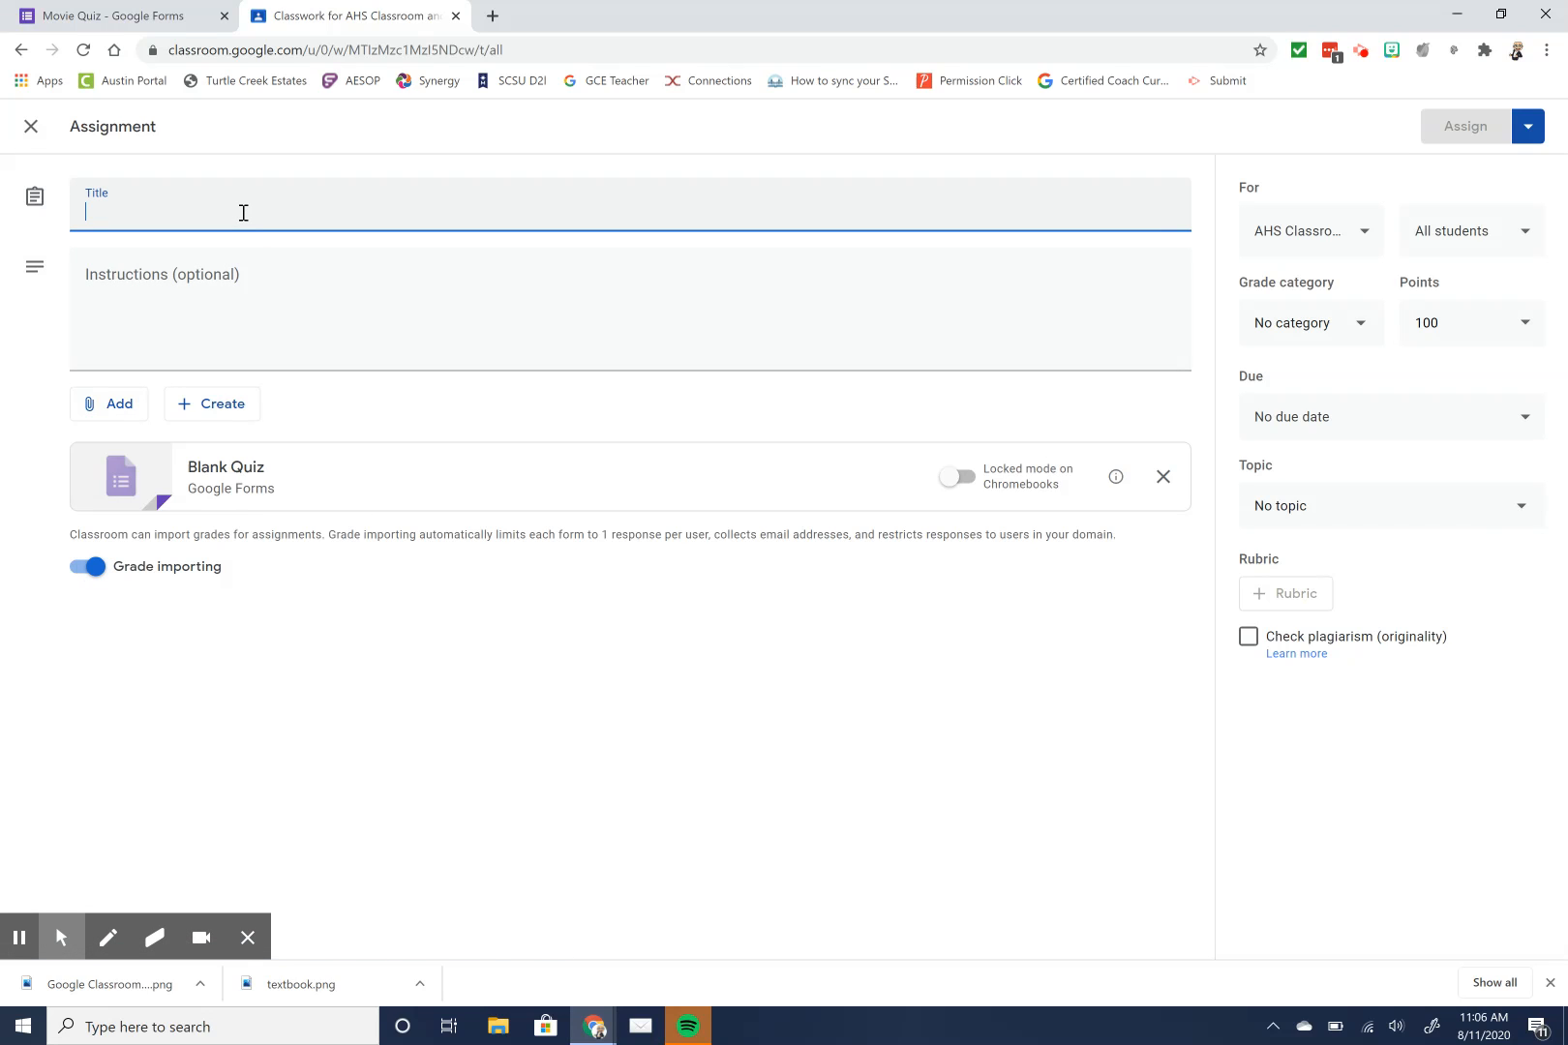
type("School Start")
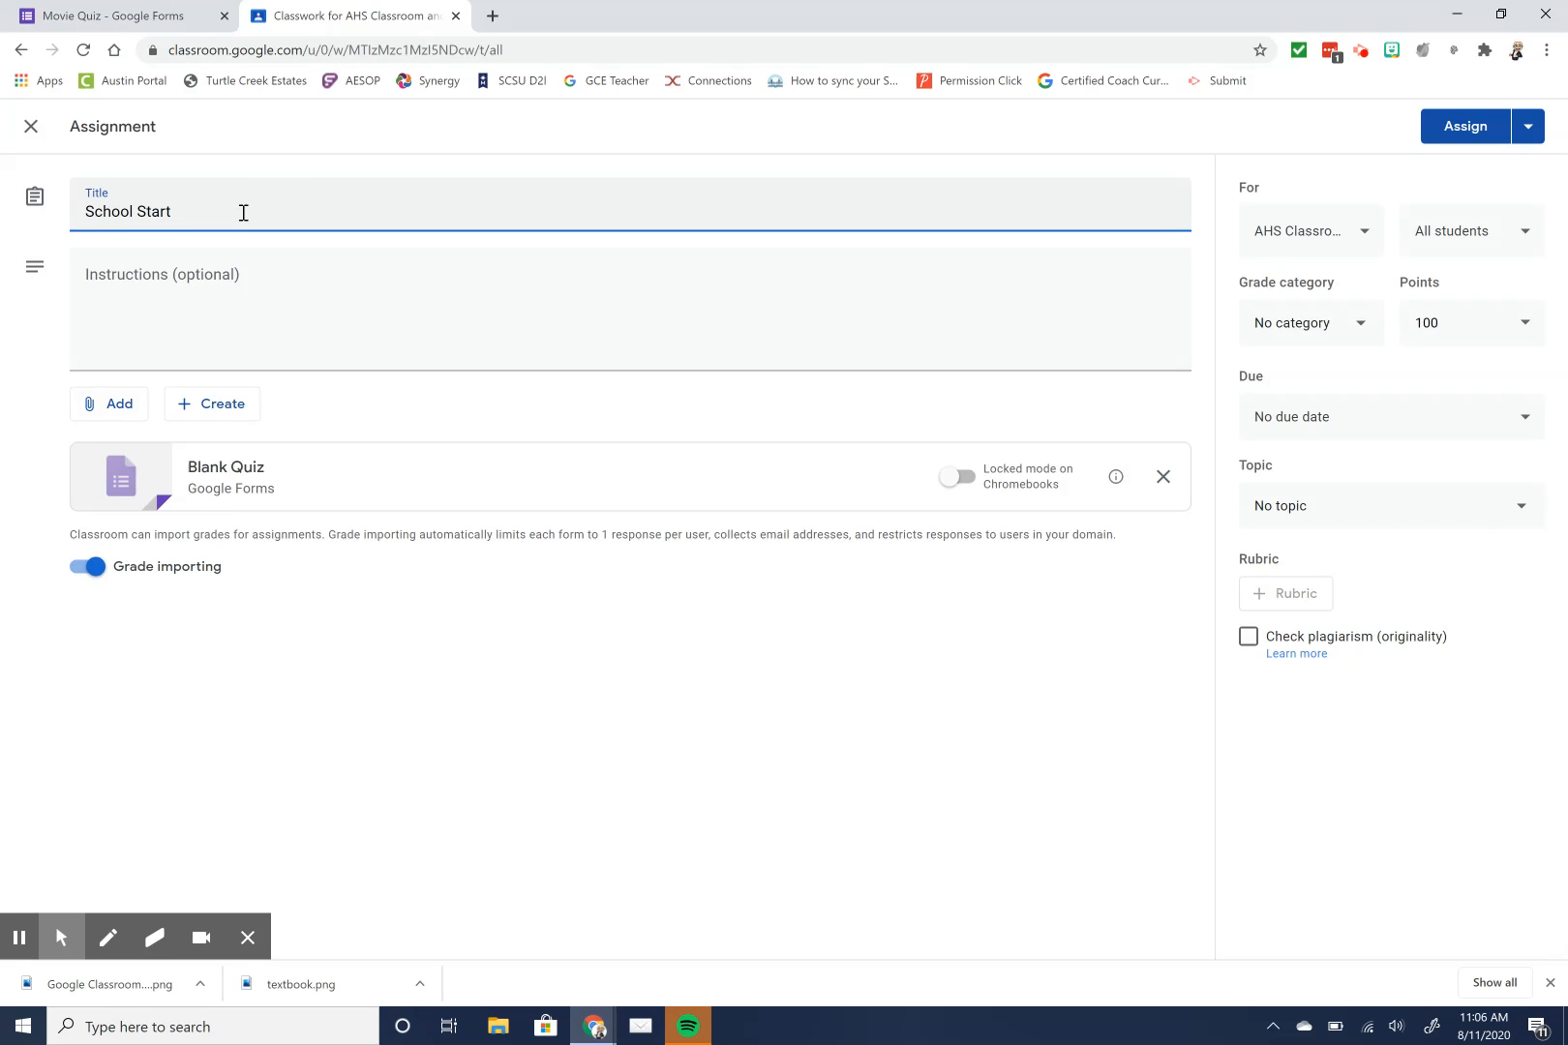
left_click(235, 281)
type("Quick Quiz on school Start")
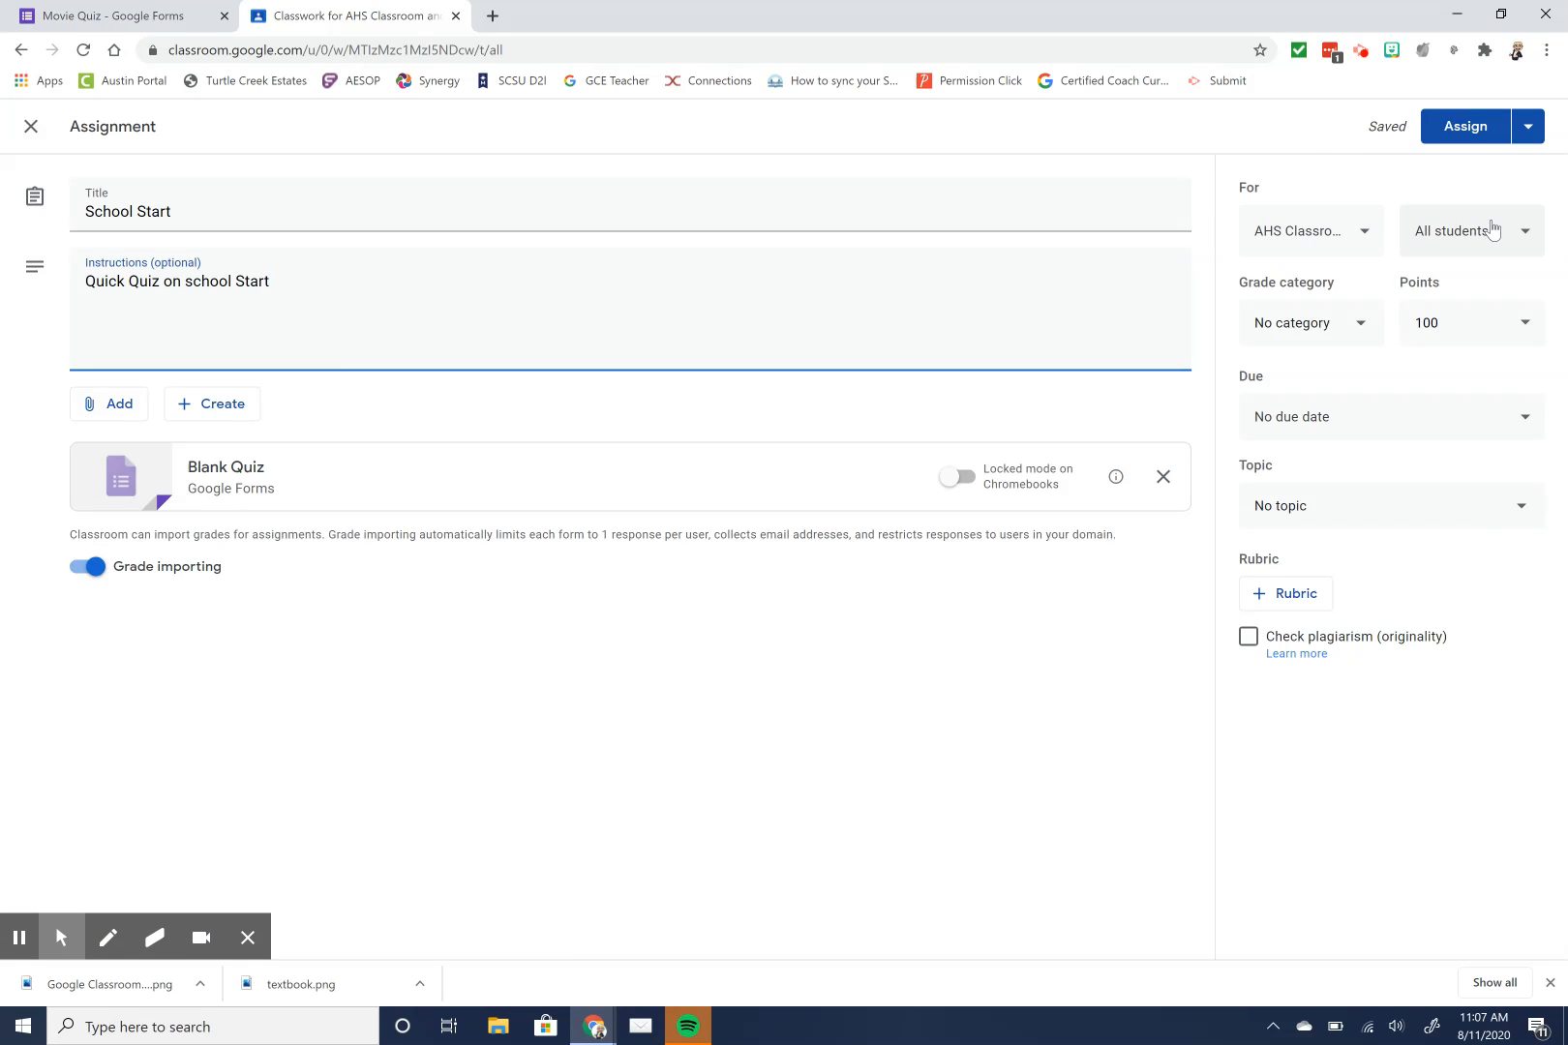
- Set the assignment's grade category to Assessment and its points to 2
left_click(1322, 333)
left_click(1295, 368)
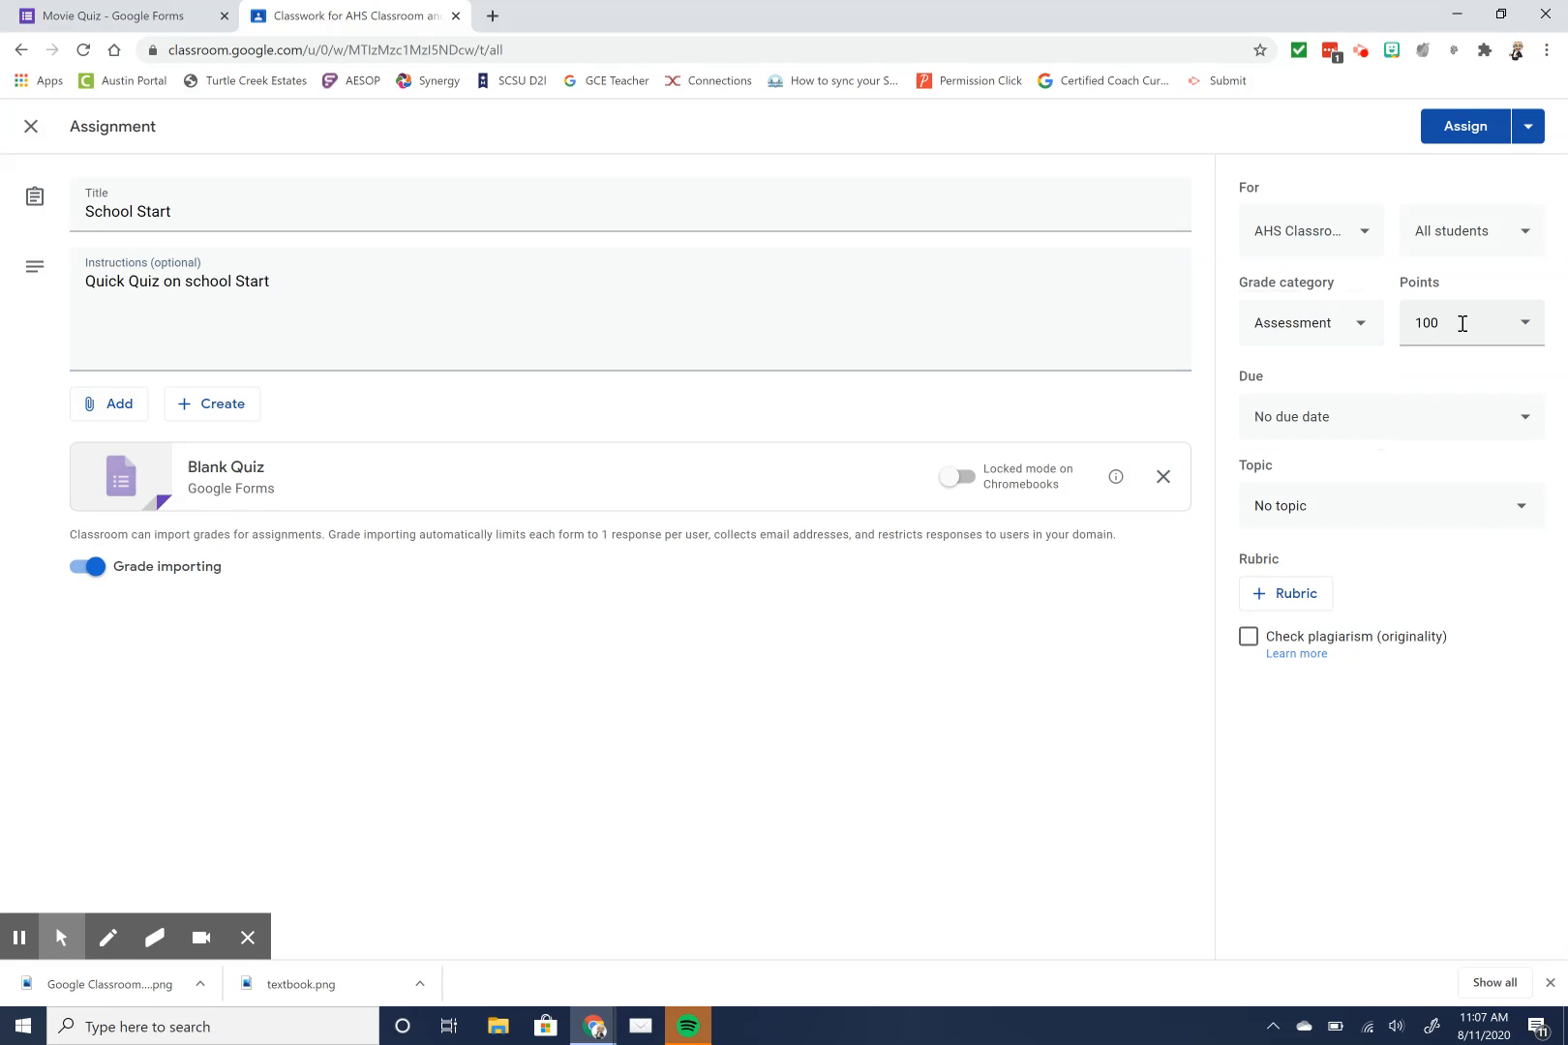
left_click(1462, 324)
key("BackSpace")
key("BackSpace")
key("BackSpace")
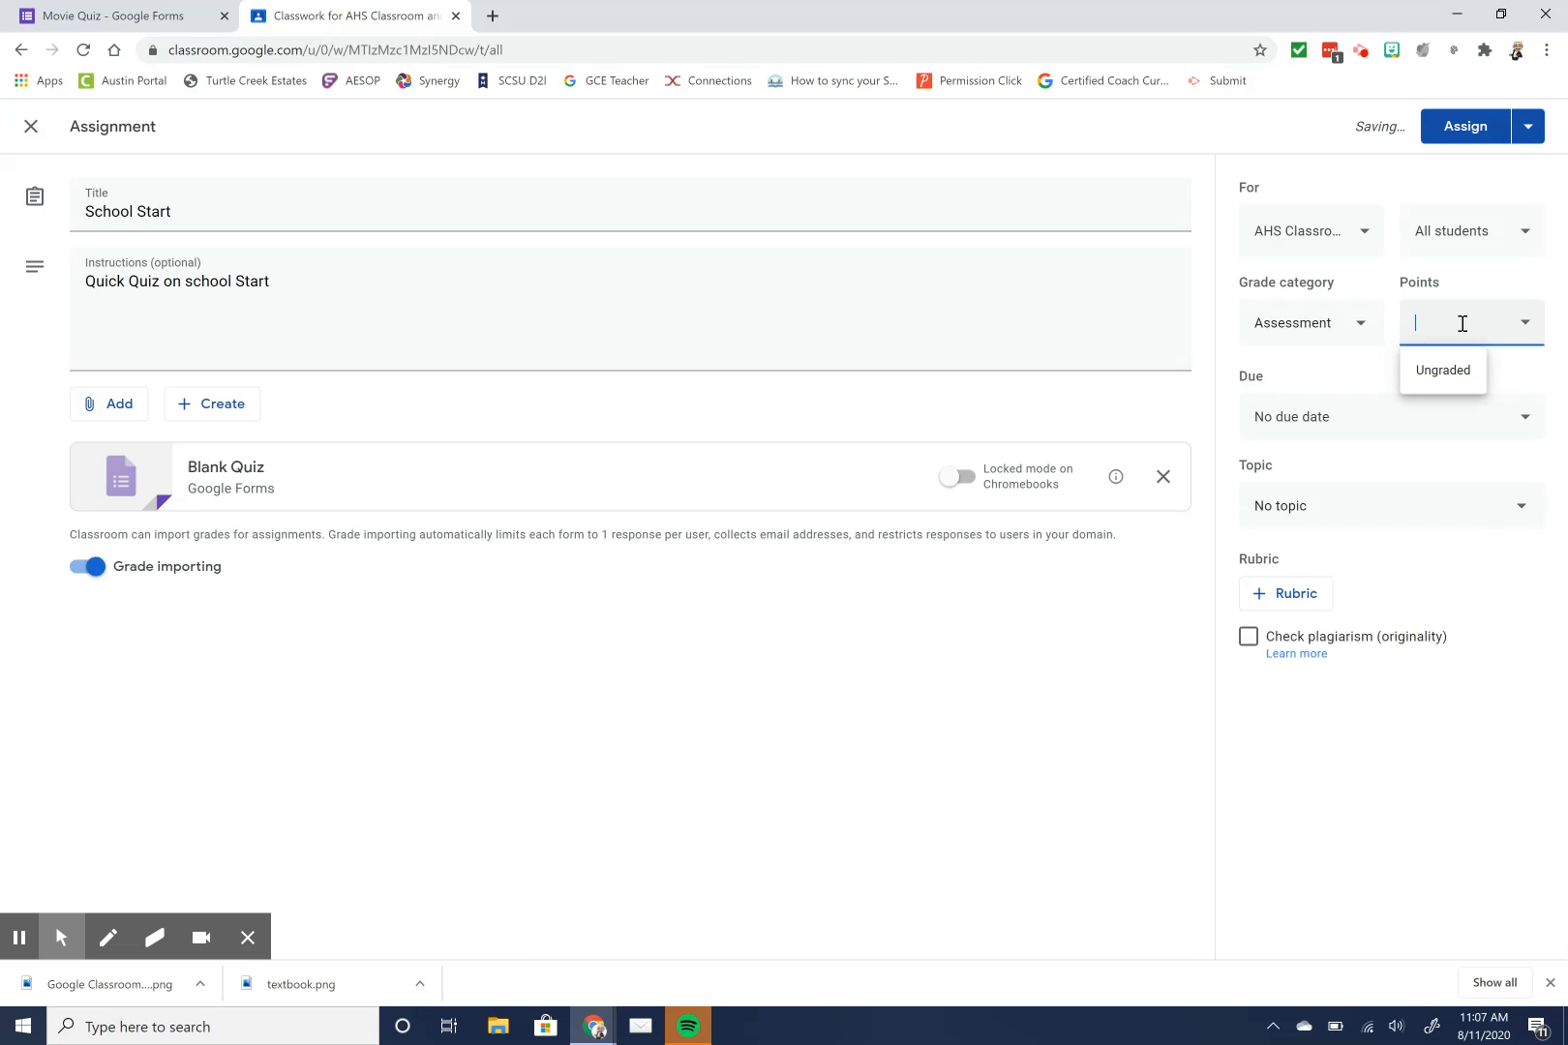
type("100")
key("BackSpace")
key("BackSpace")
key("BackSpace")
type("02")
left_click(1139, 620)
- Assign the quiz to the topic "Adding Materials to Classroom" and check the due date options without setting a date
left_click(1344, 511)
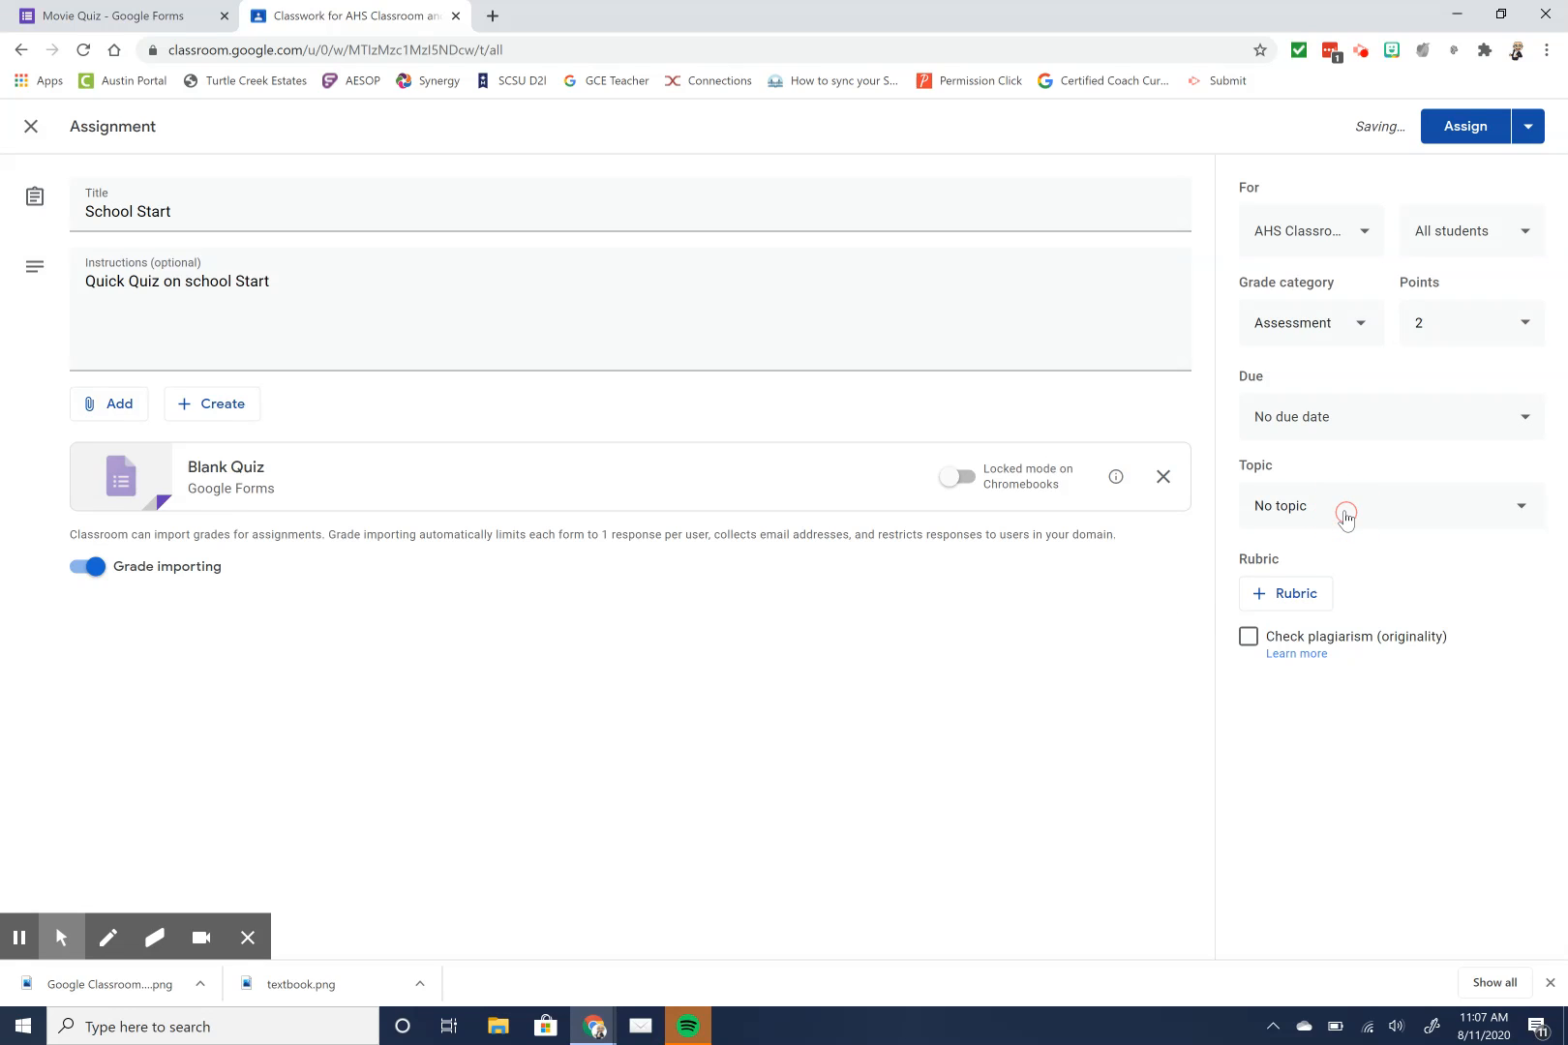
left_click(1351, 613)
left_click(1437, 412)
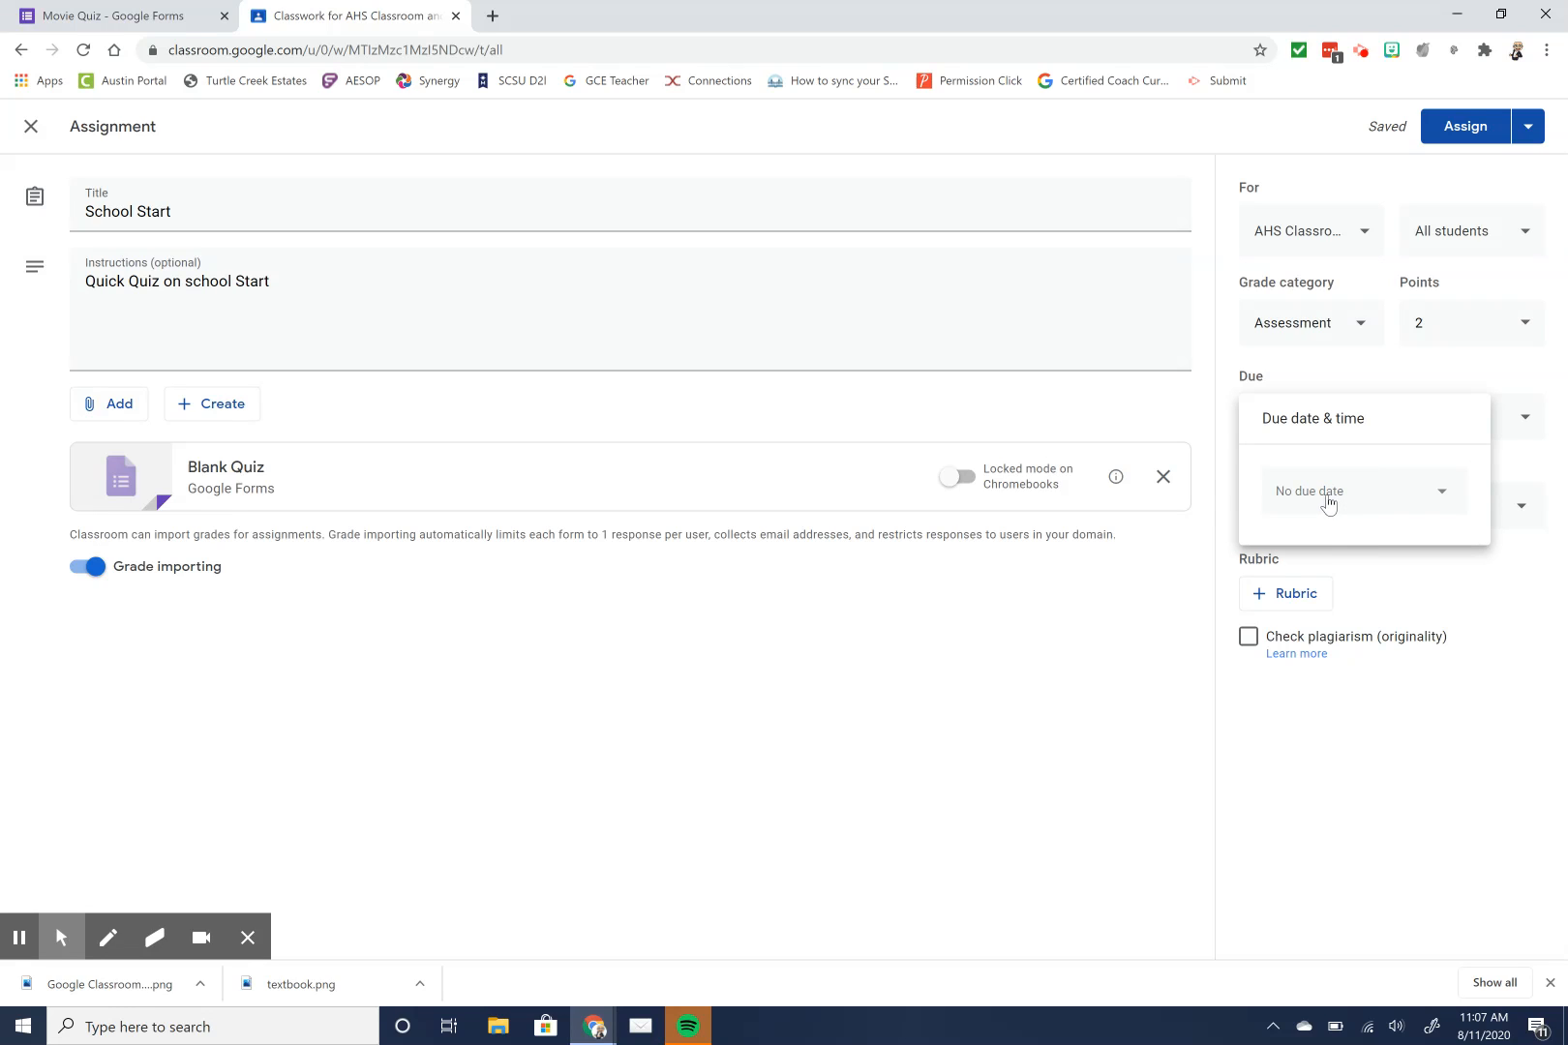
left_click(1107, 699)
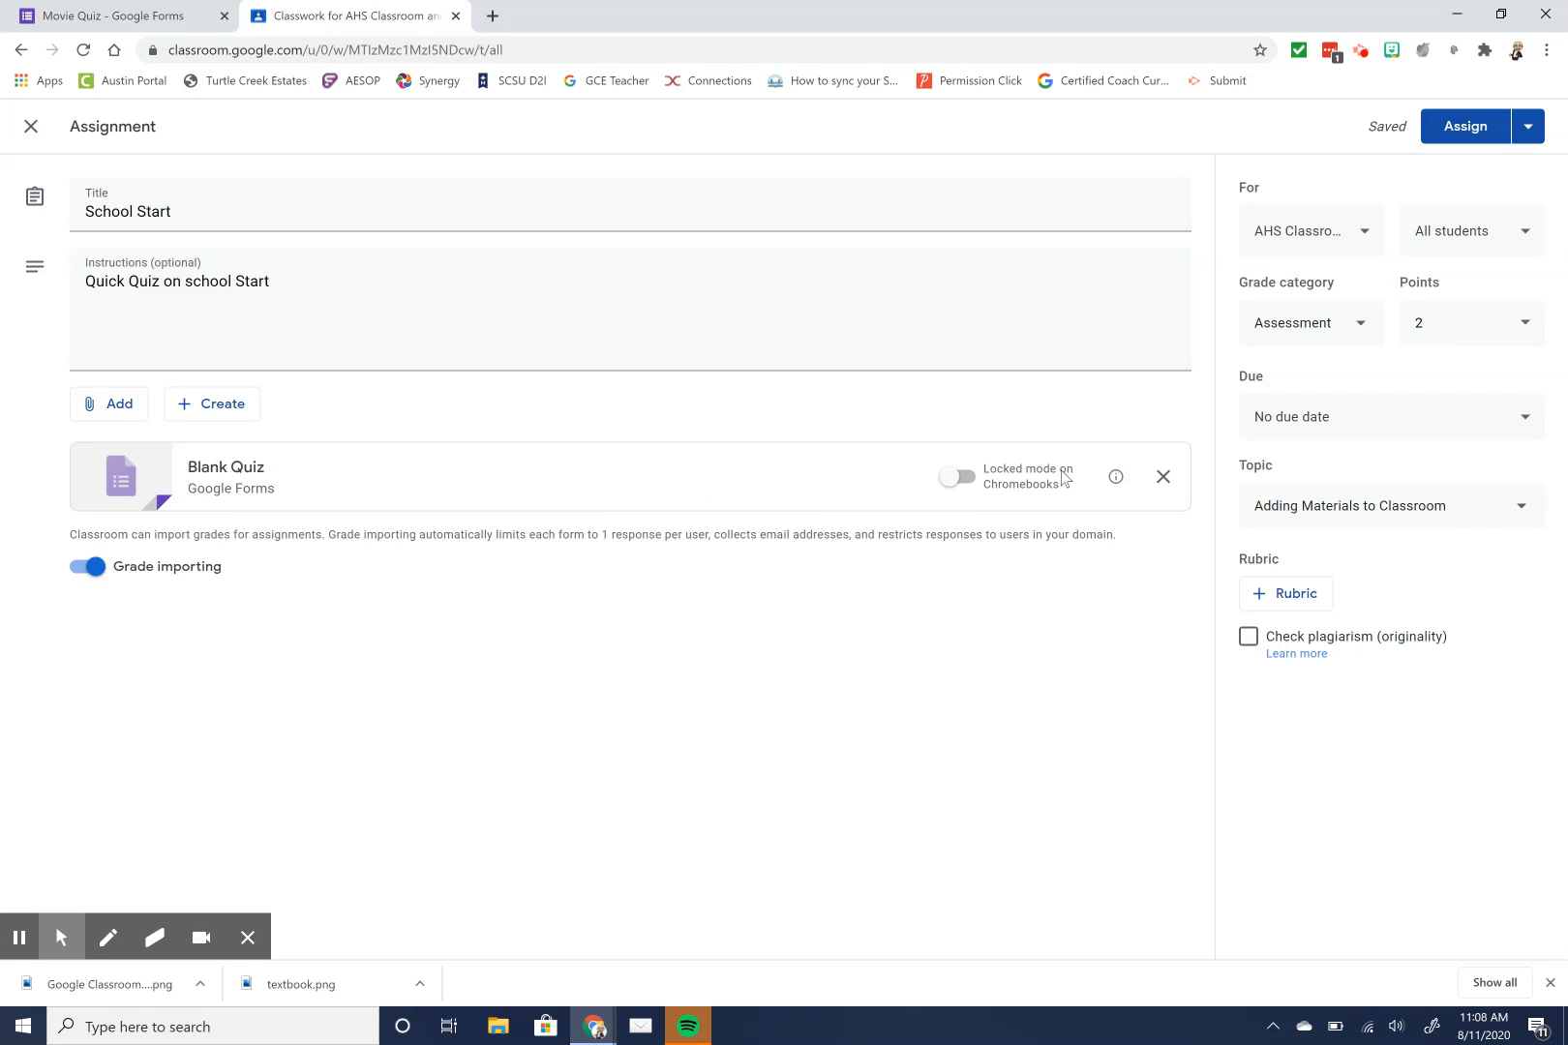
- Turn on locked mode on Chromebooks for the attached Blank Quiz and open the quiz form for editing
left_click(952, 481)
left_click(355, 478)
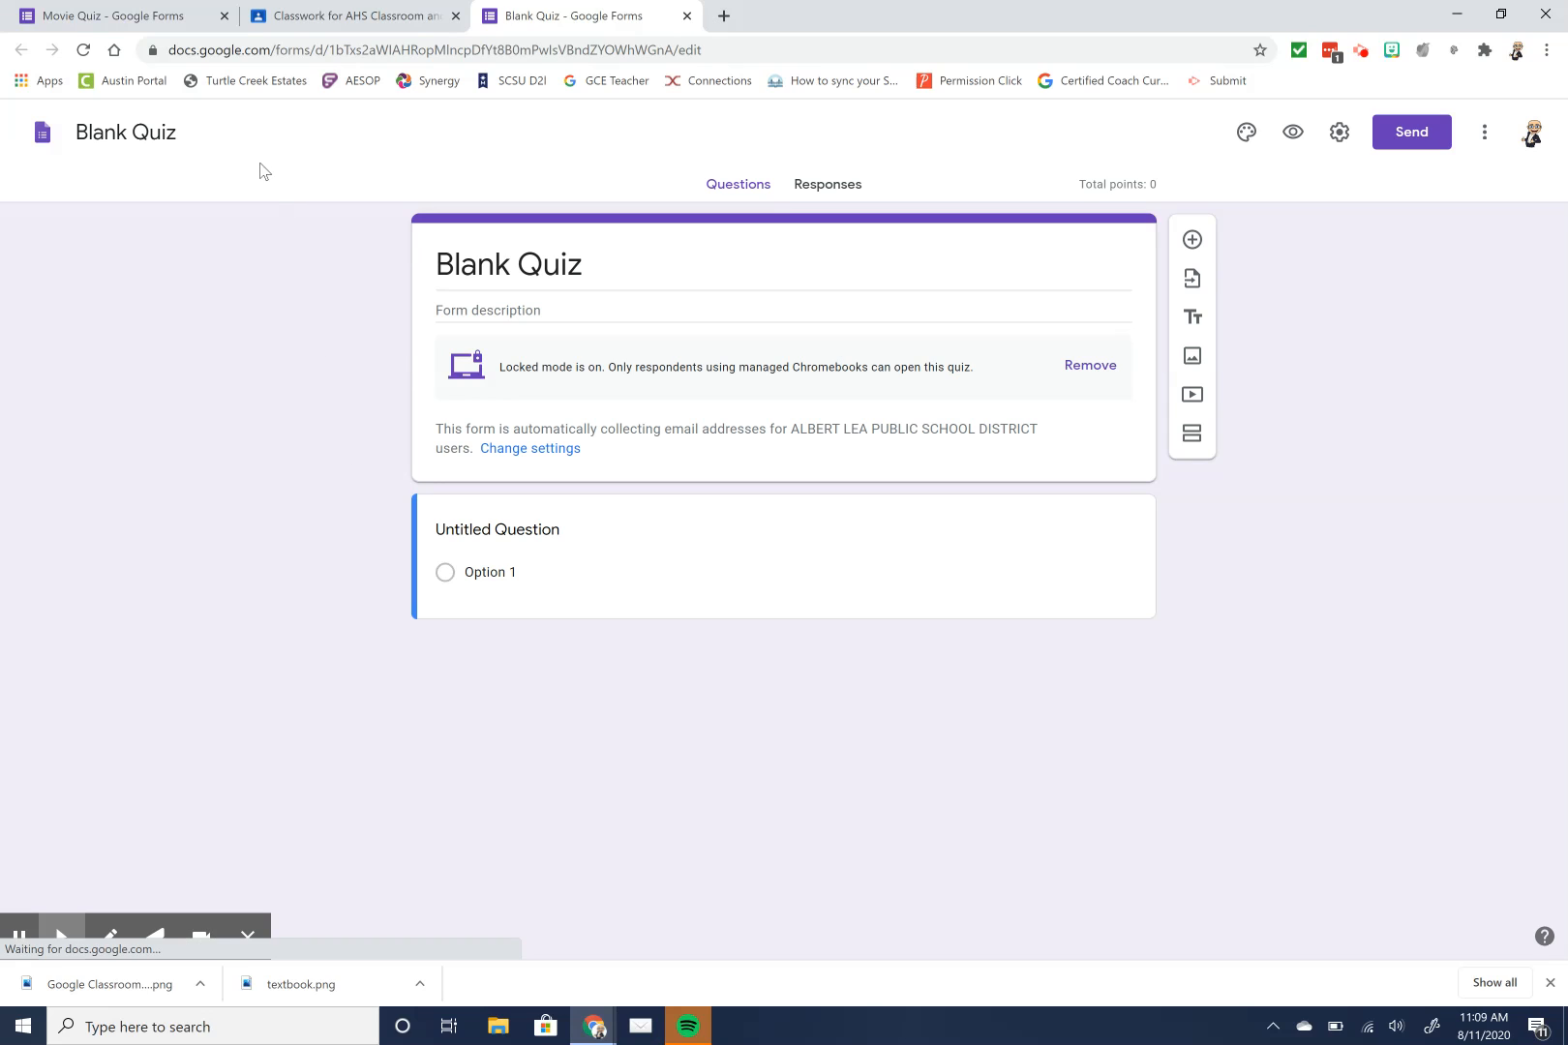
- Rename the Blank Quiz form file as "School Start"
left_click(159, 140)
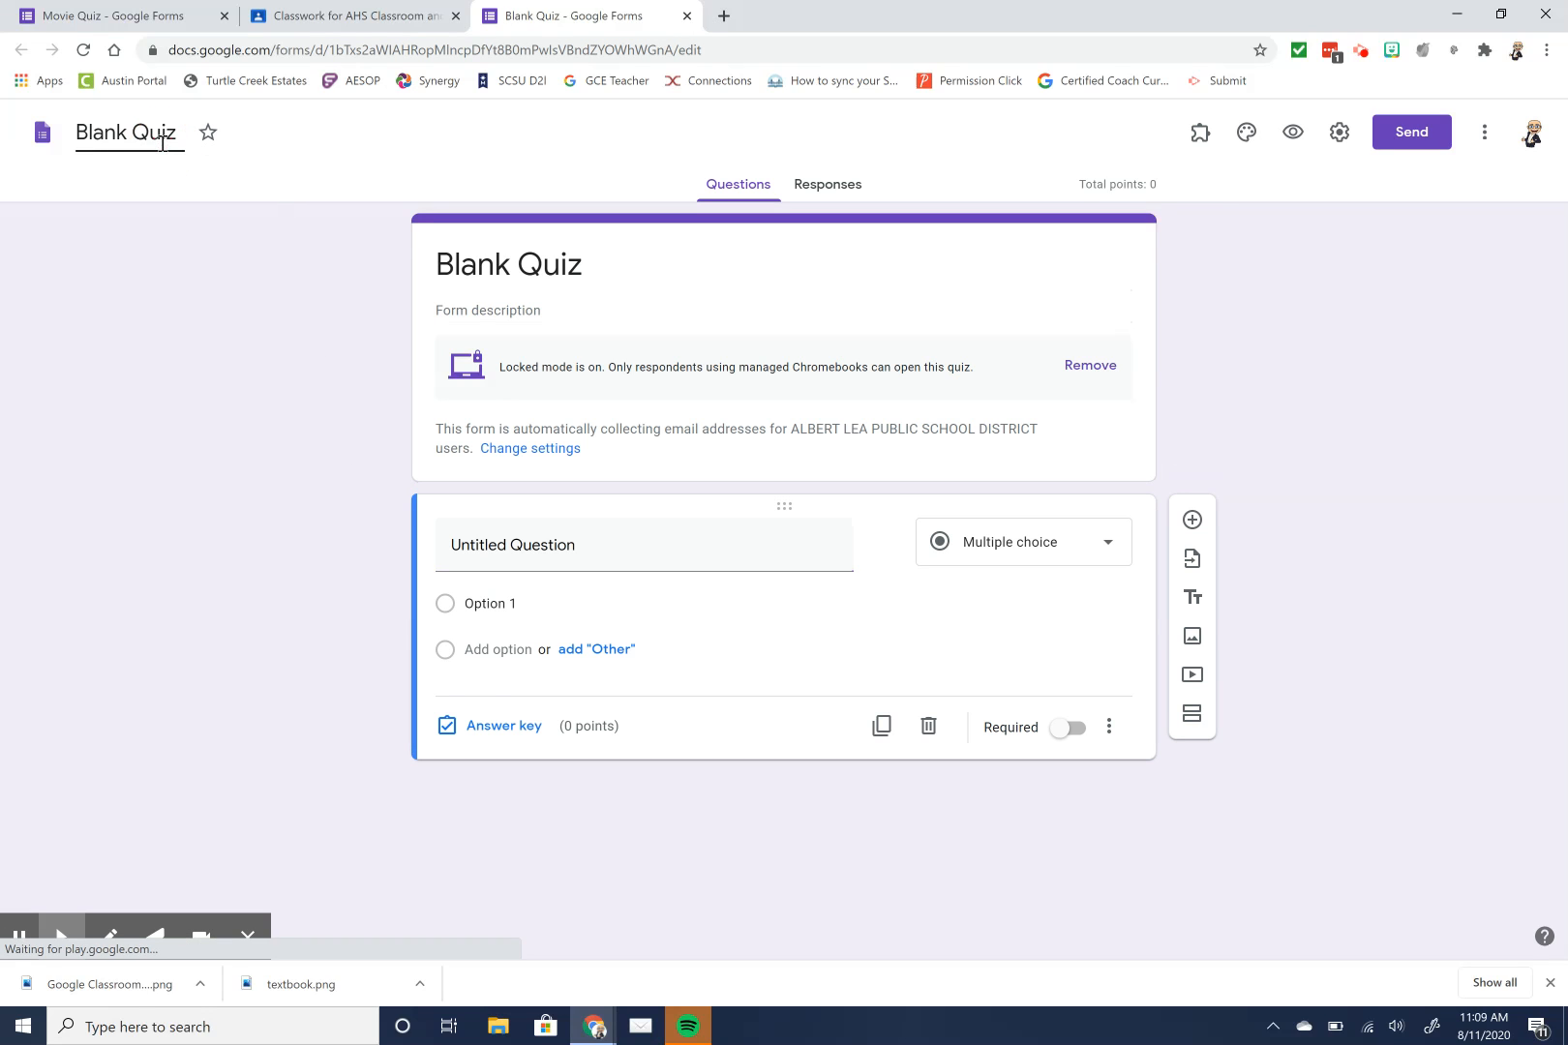
left_click_drag(177, 133, 12, 140)
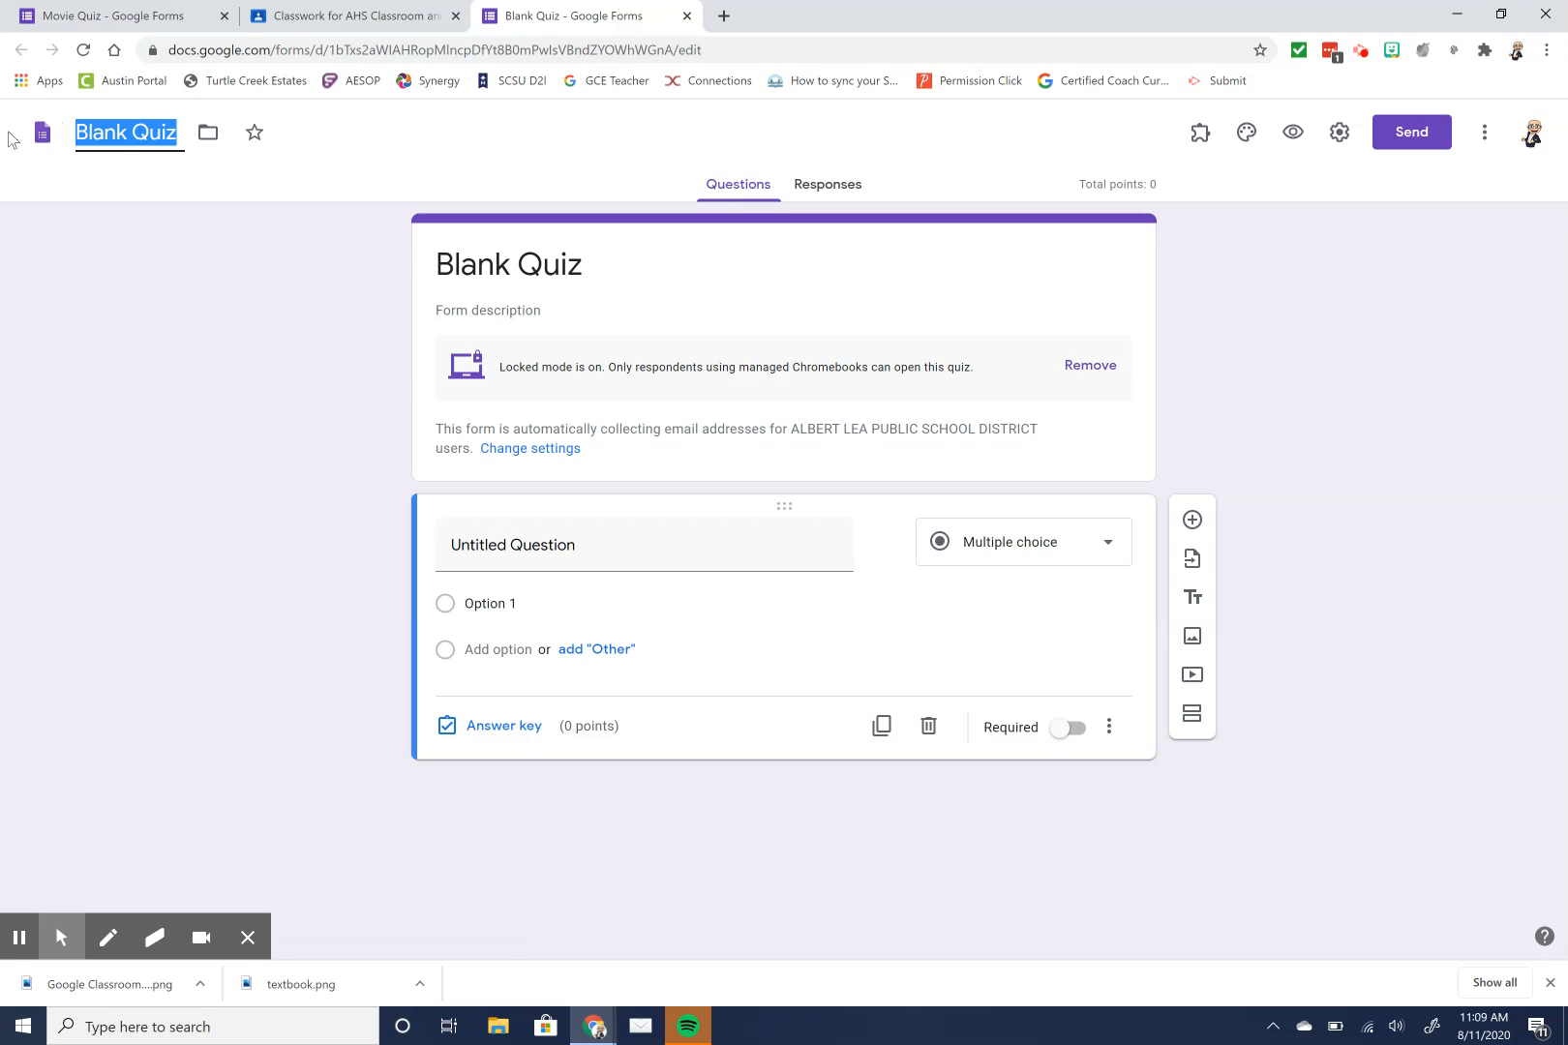
type("School Start")
left_click(6, 327)
- Replace the title shown in the form's header with "School Start"
left_click_drag(437, 264, 580, 264)
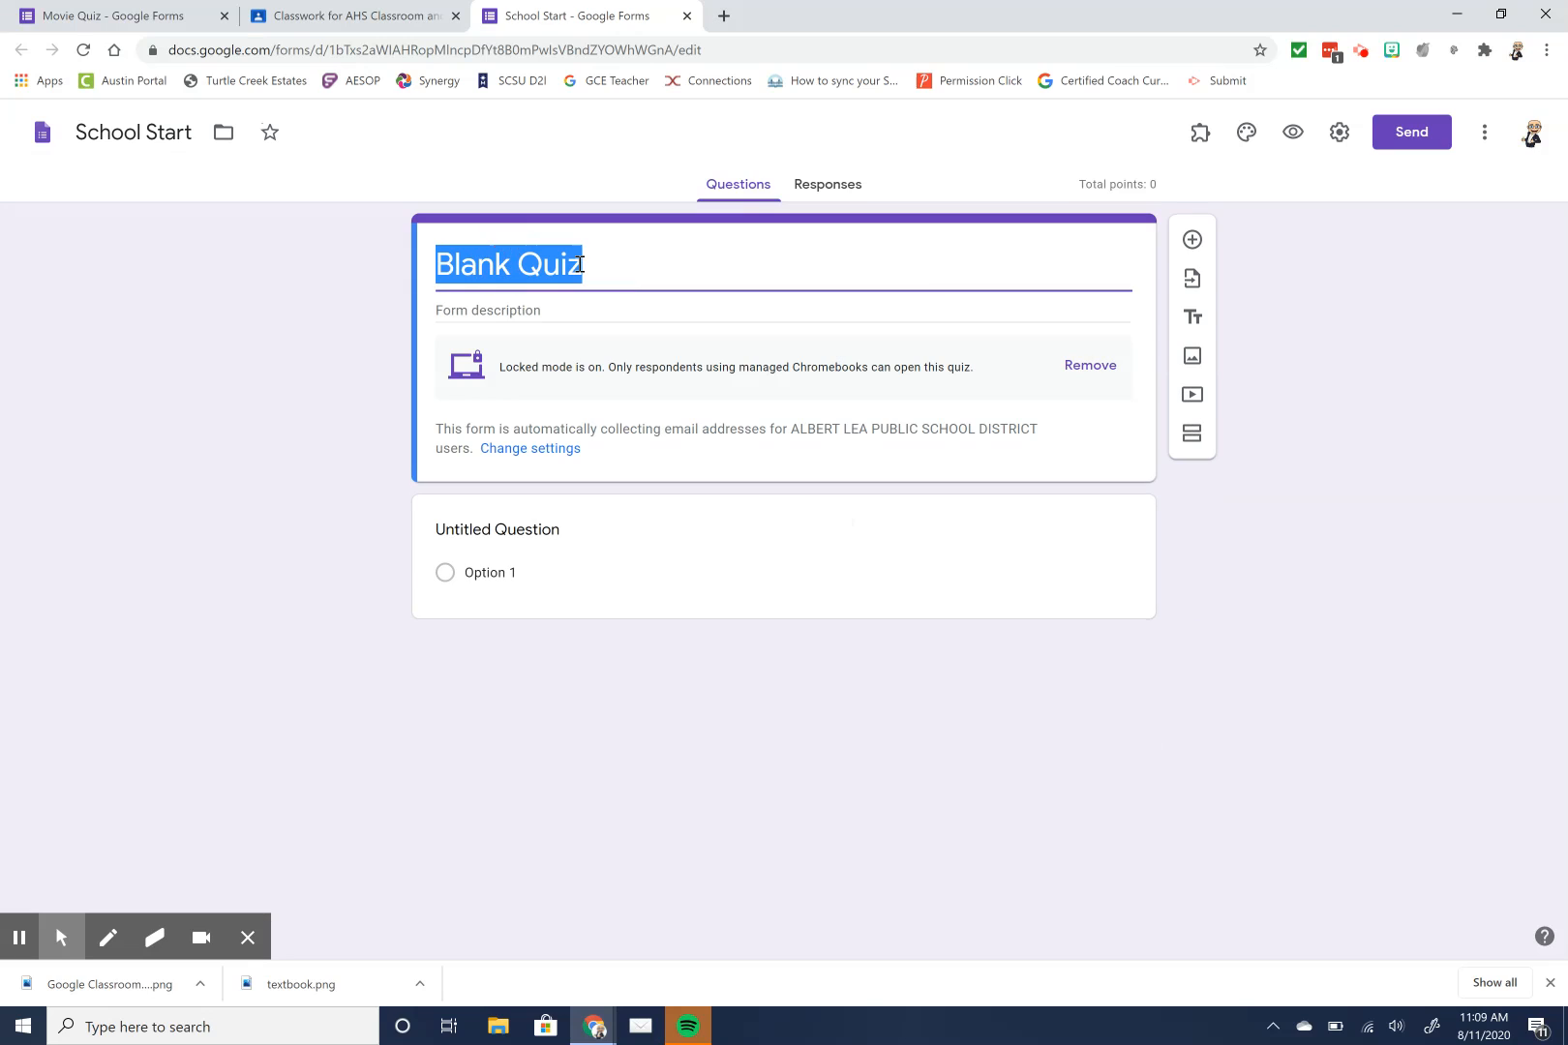
type("Scho")
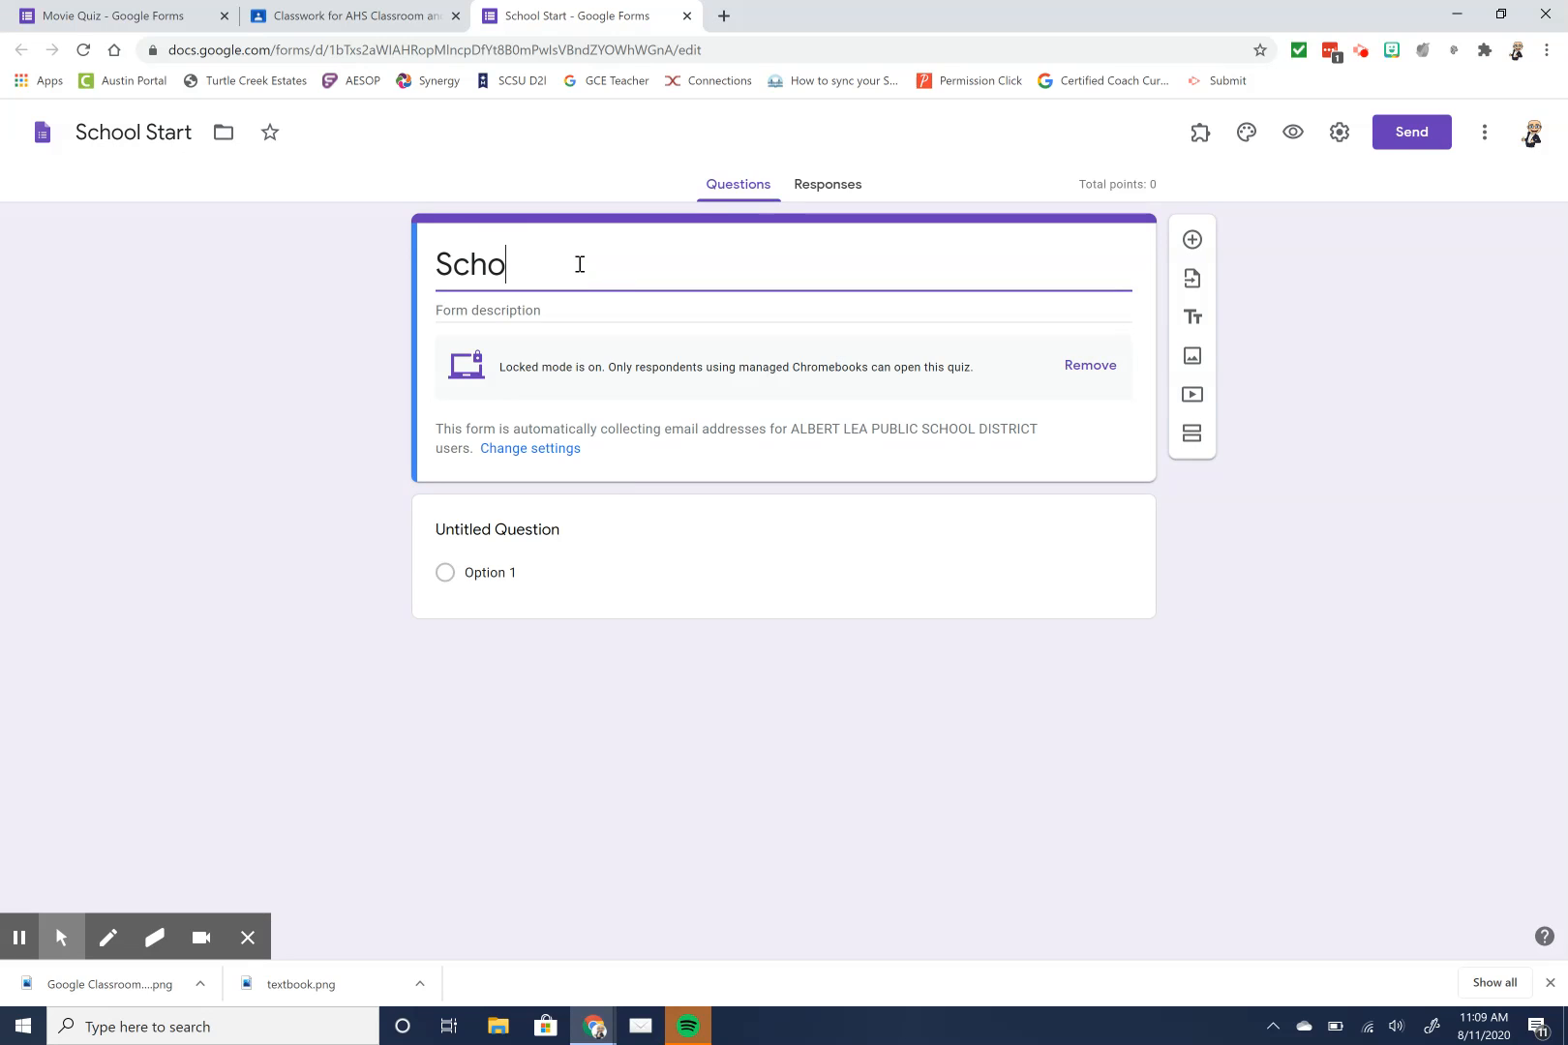
type("ol Start")
left_click(293, 370)
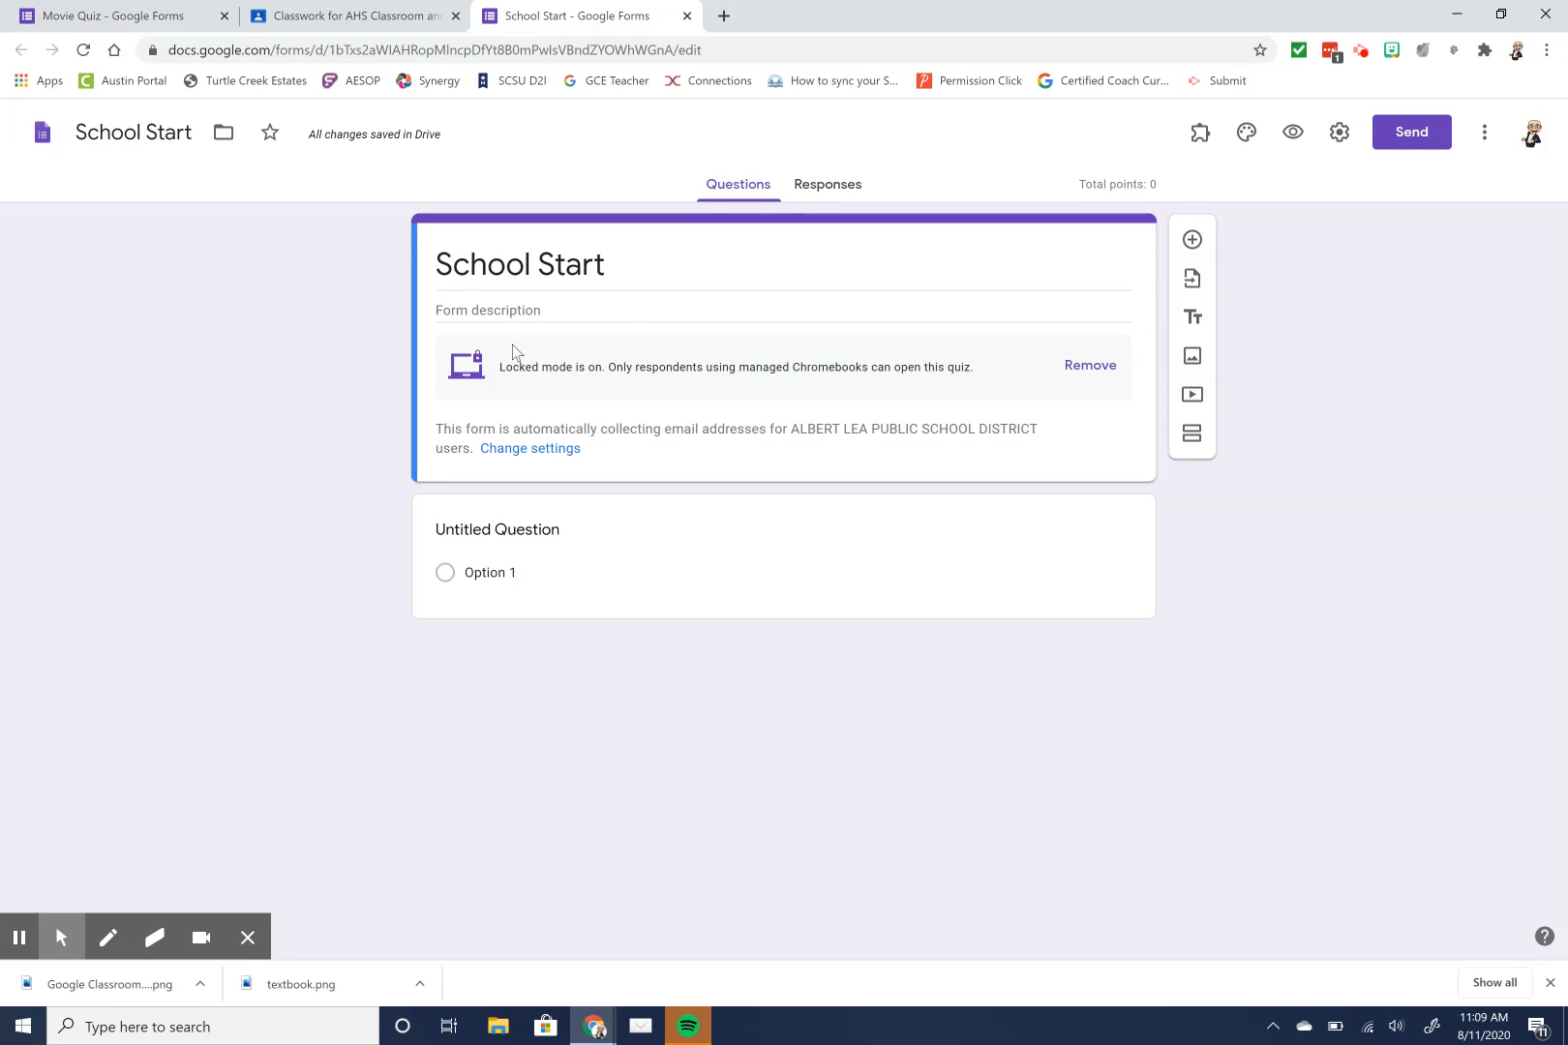
- Enter "be sure to answer all questions" as the form description
left_click(489, 306)
type("qui")
key("BackSpace")
key("BackSpace")
type("be")
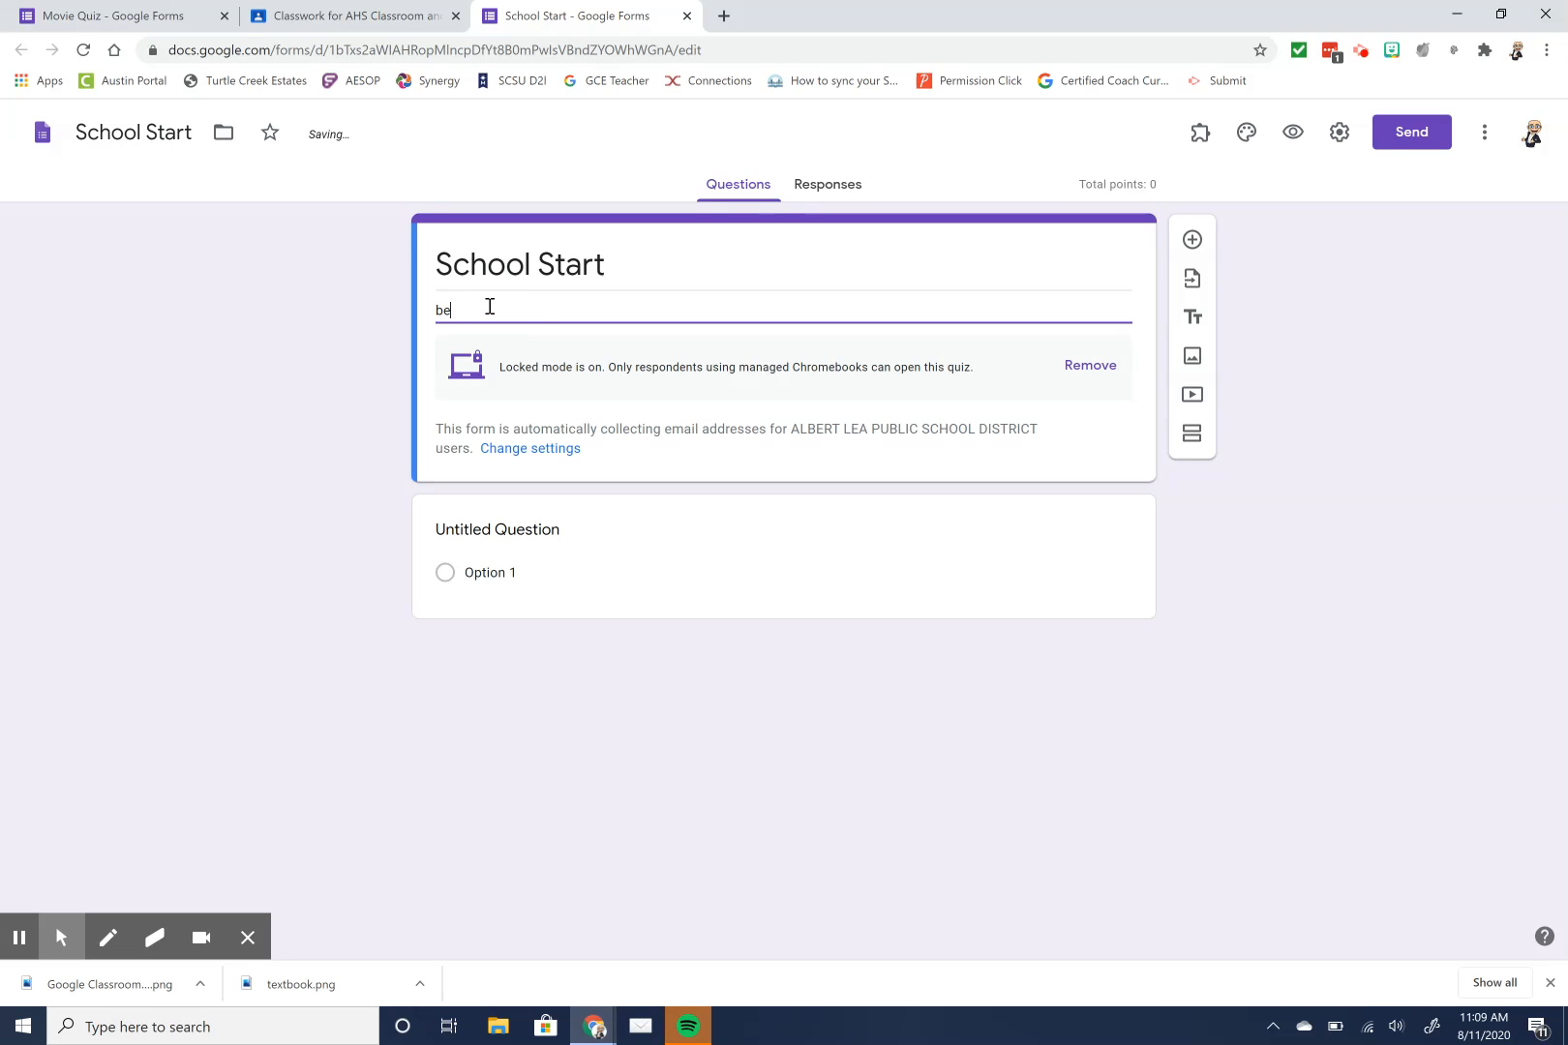
type(" sure to ans")
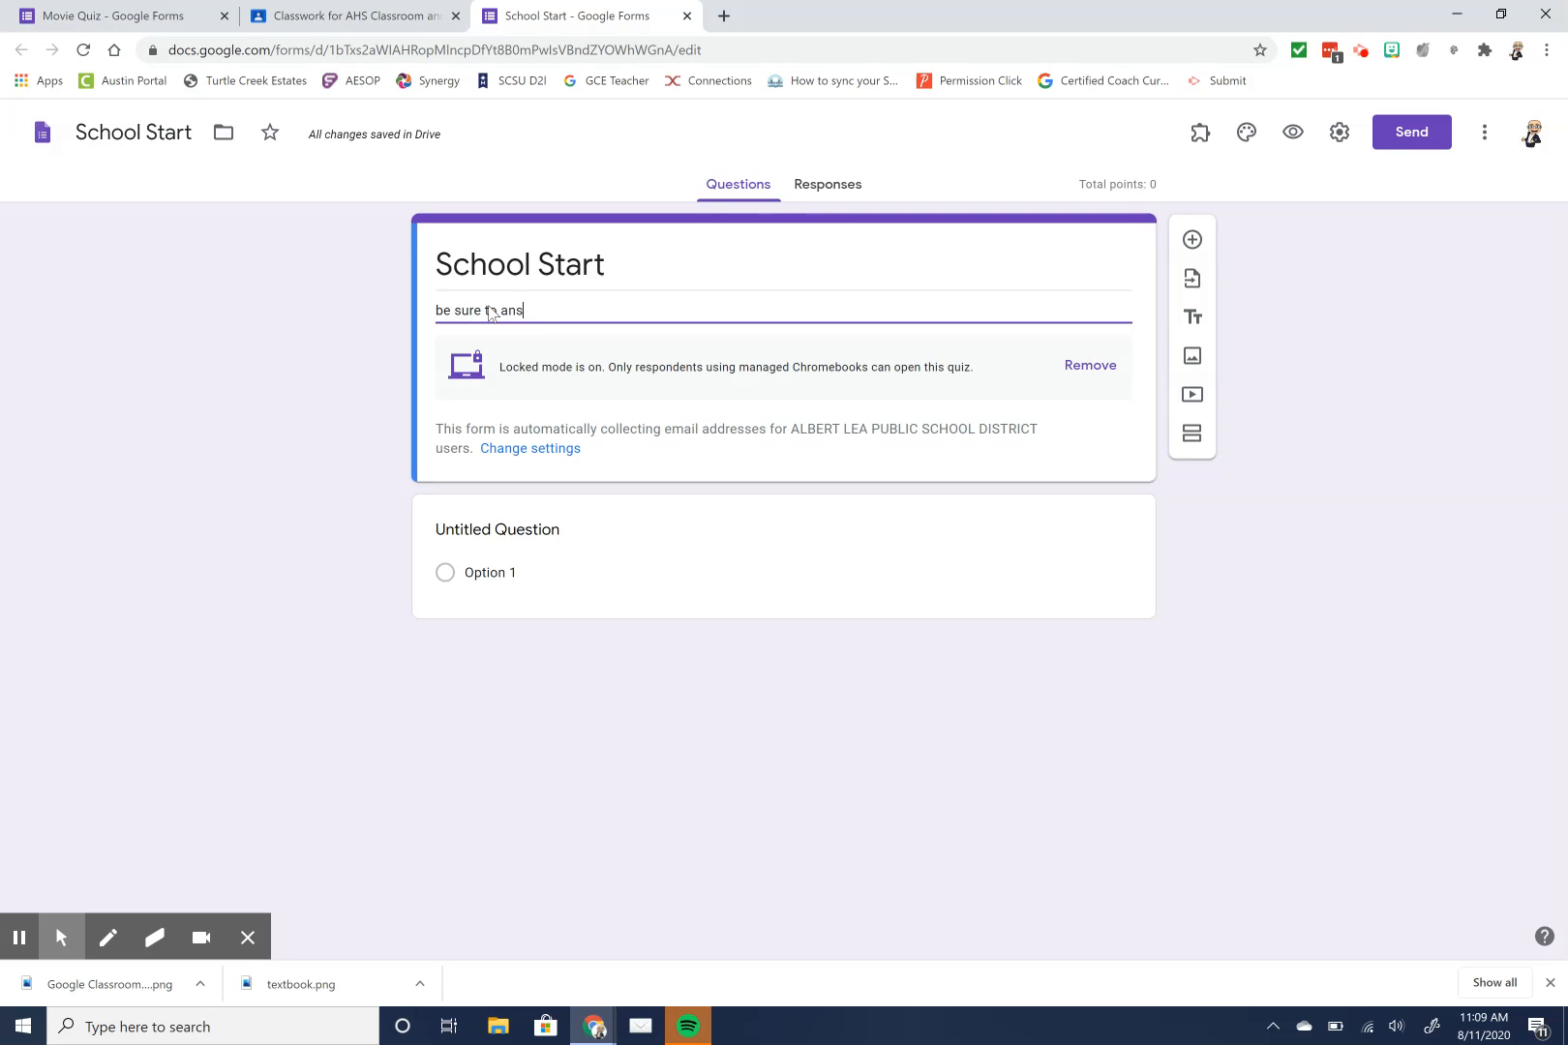
type("wer all questions")
- Write the multiple choice question "What day does school start" with the first option "Monday August 24, 2020"
left_click(527, 533)
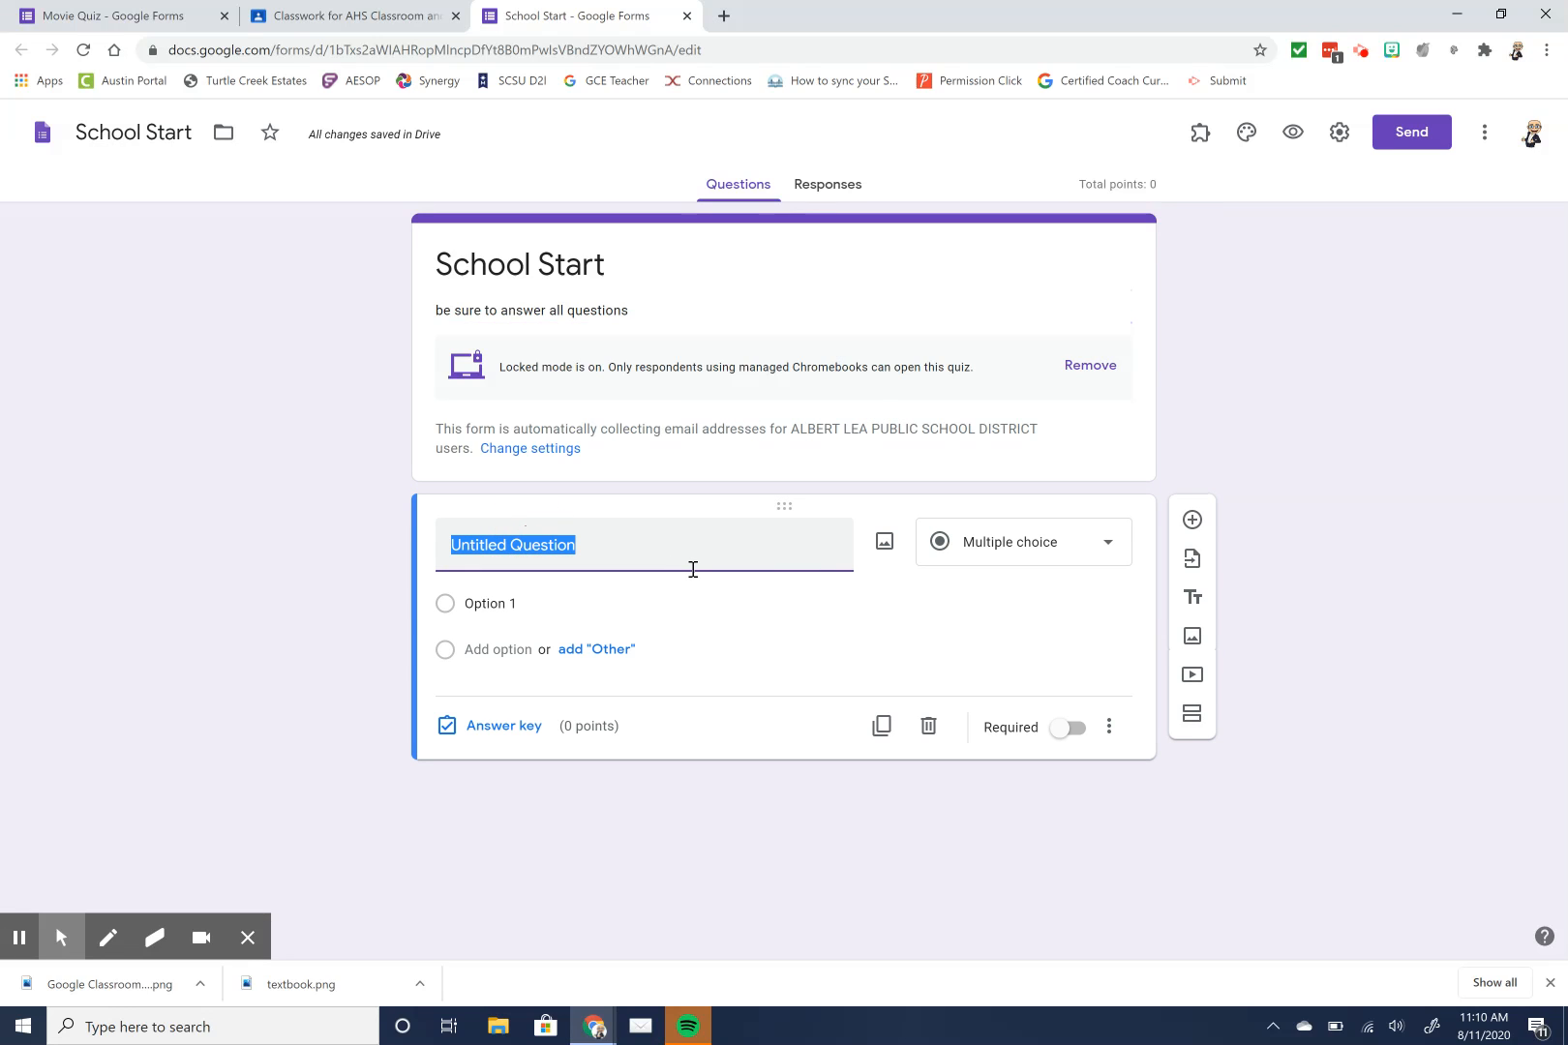
type("What day does school start")
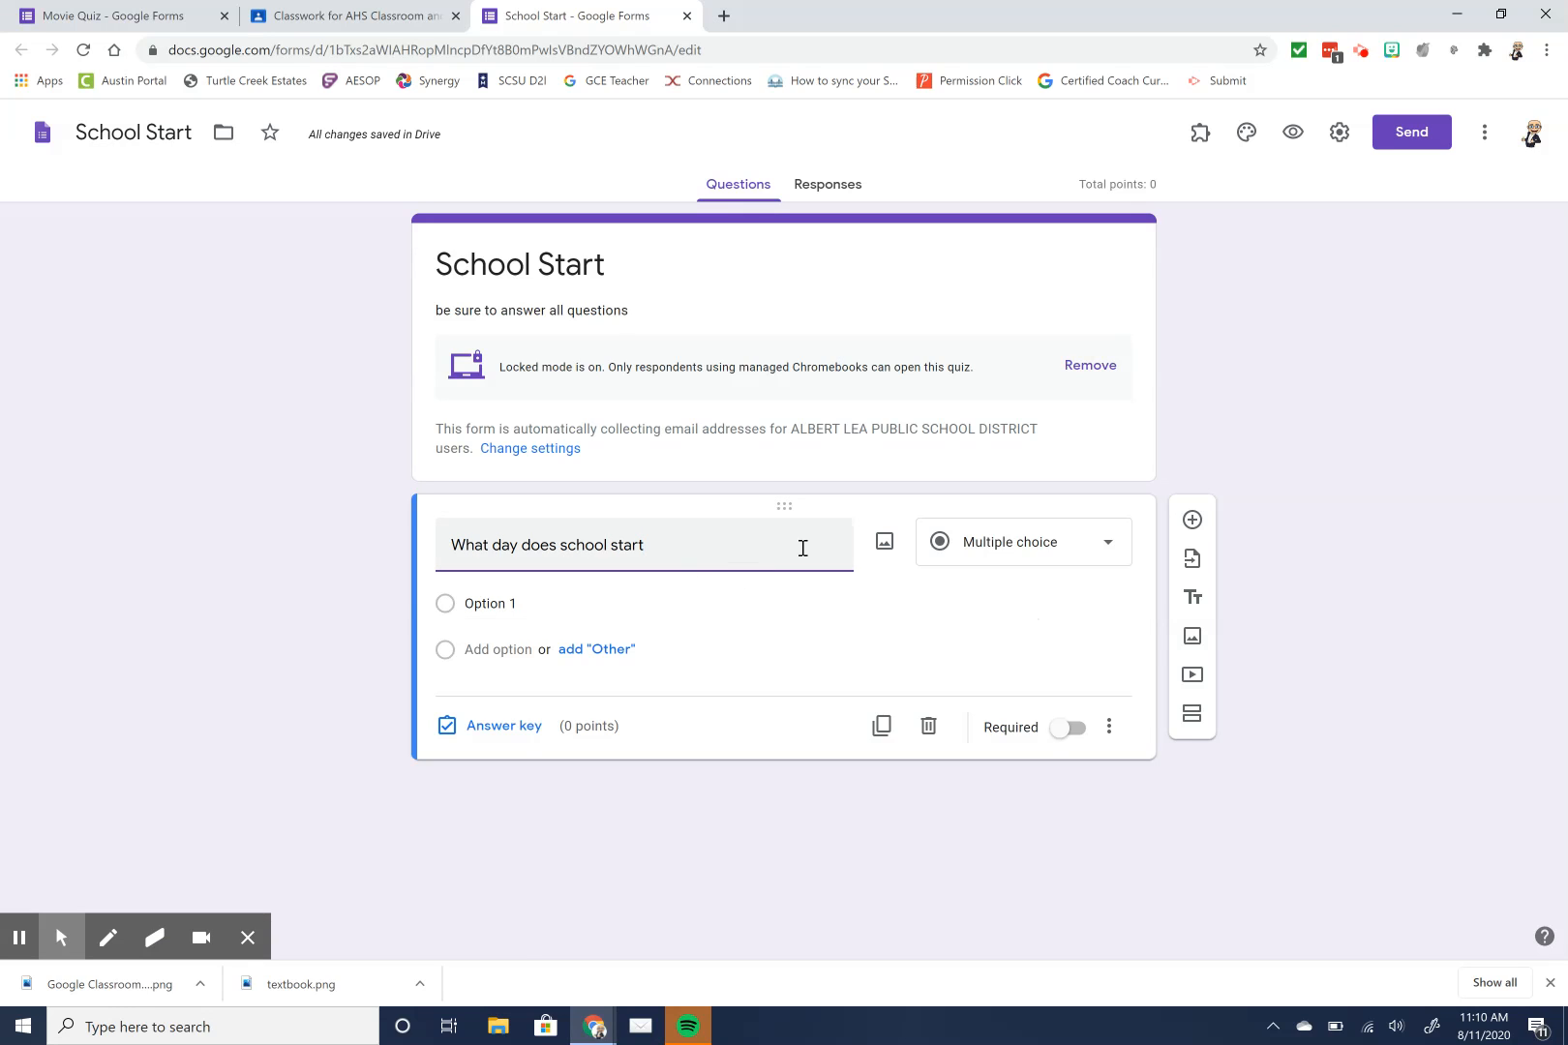
left_click(1109, 545)
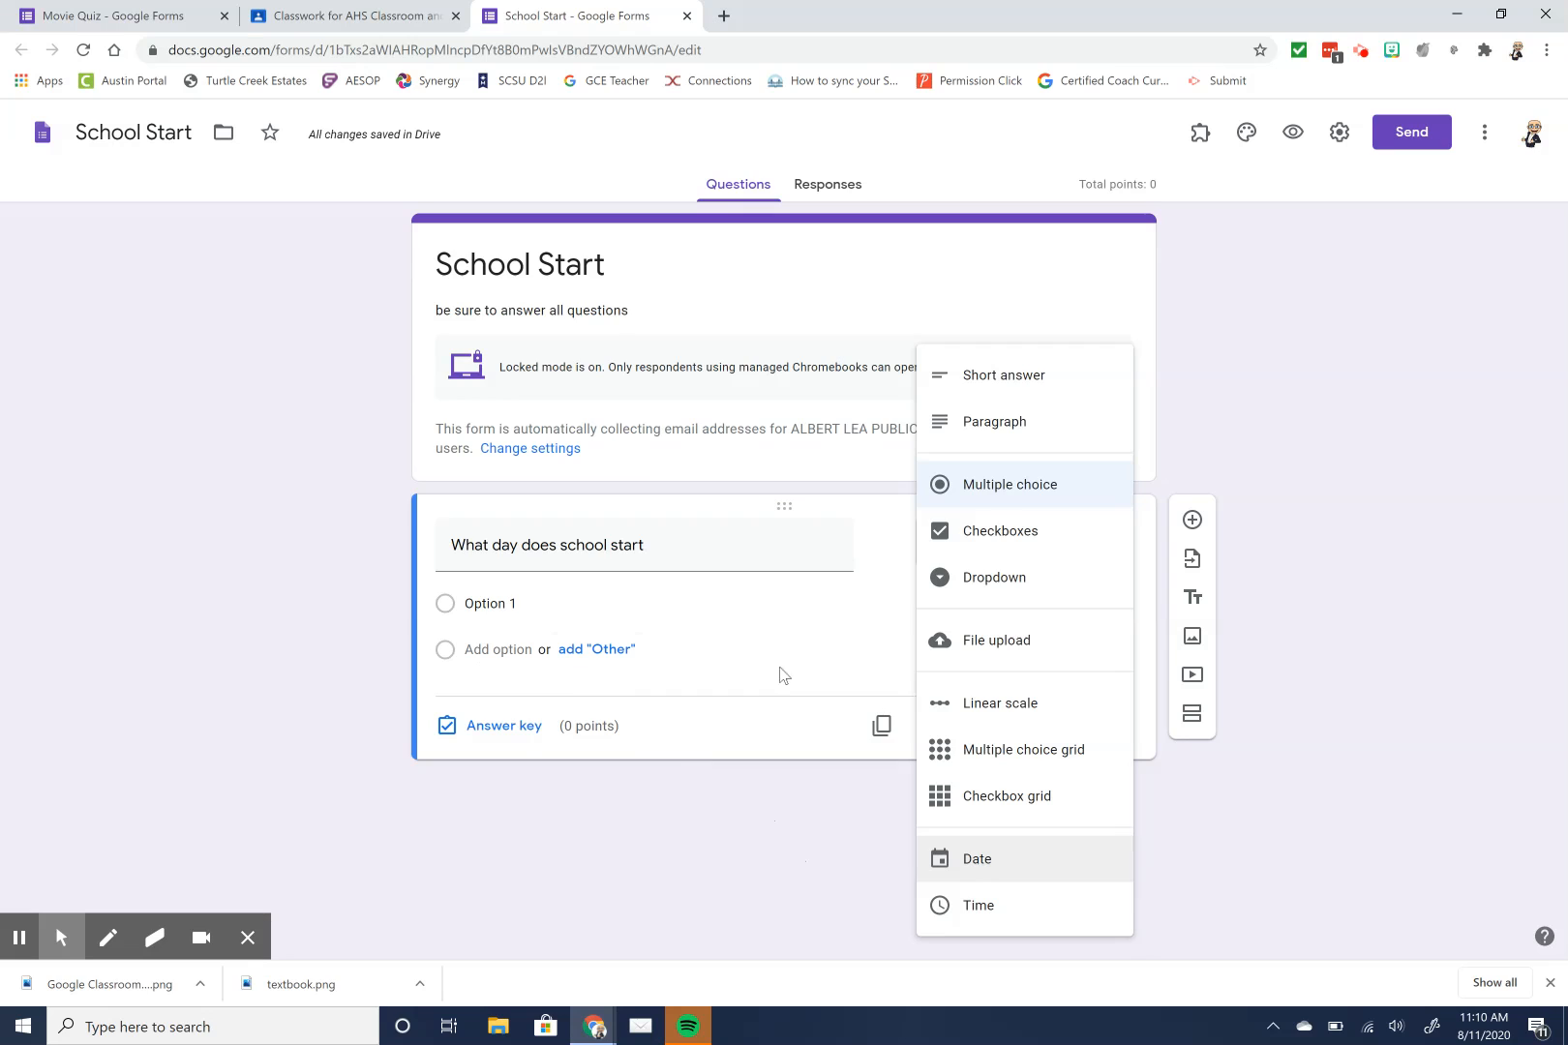
left_click(607, 593)
type("Monday Aug")
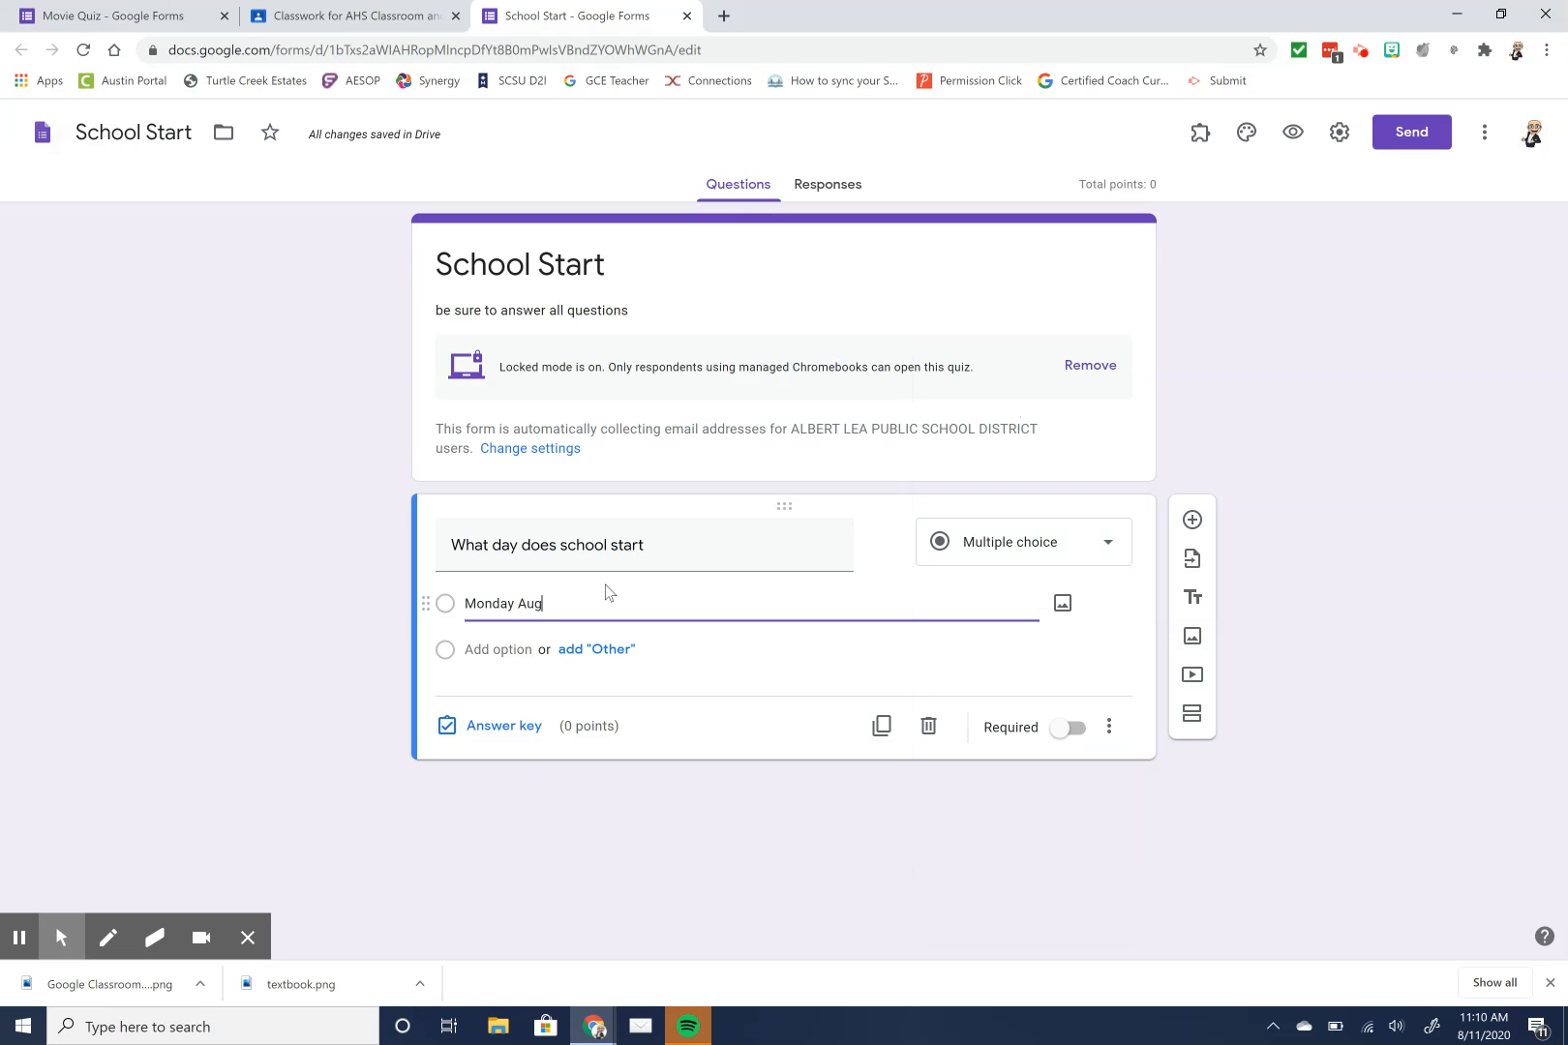
type("ust 24, 2020")
- Add "Monday, August 31, 2020" as the second answer option and remove the extra "Other" option
left_click(577, 650)
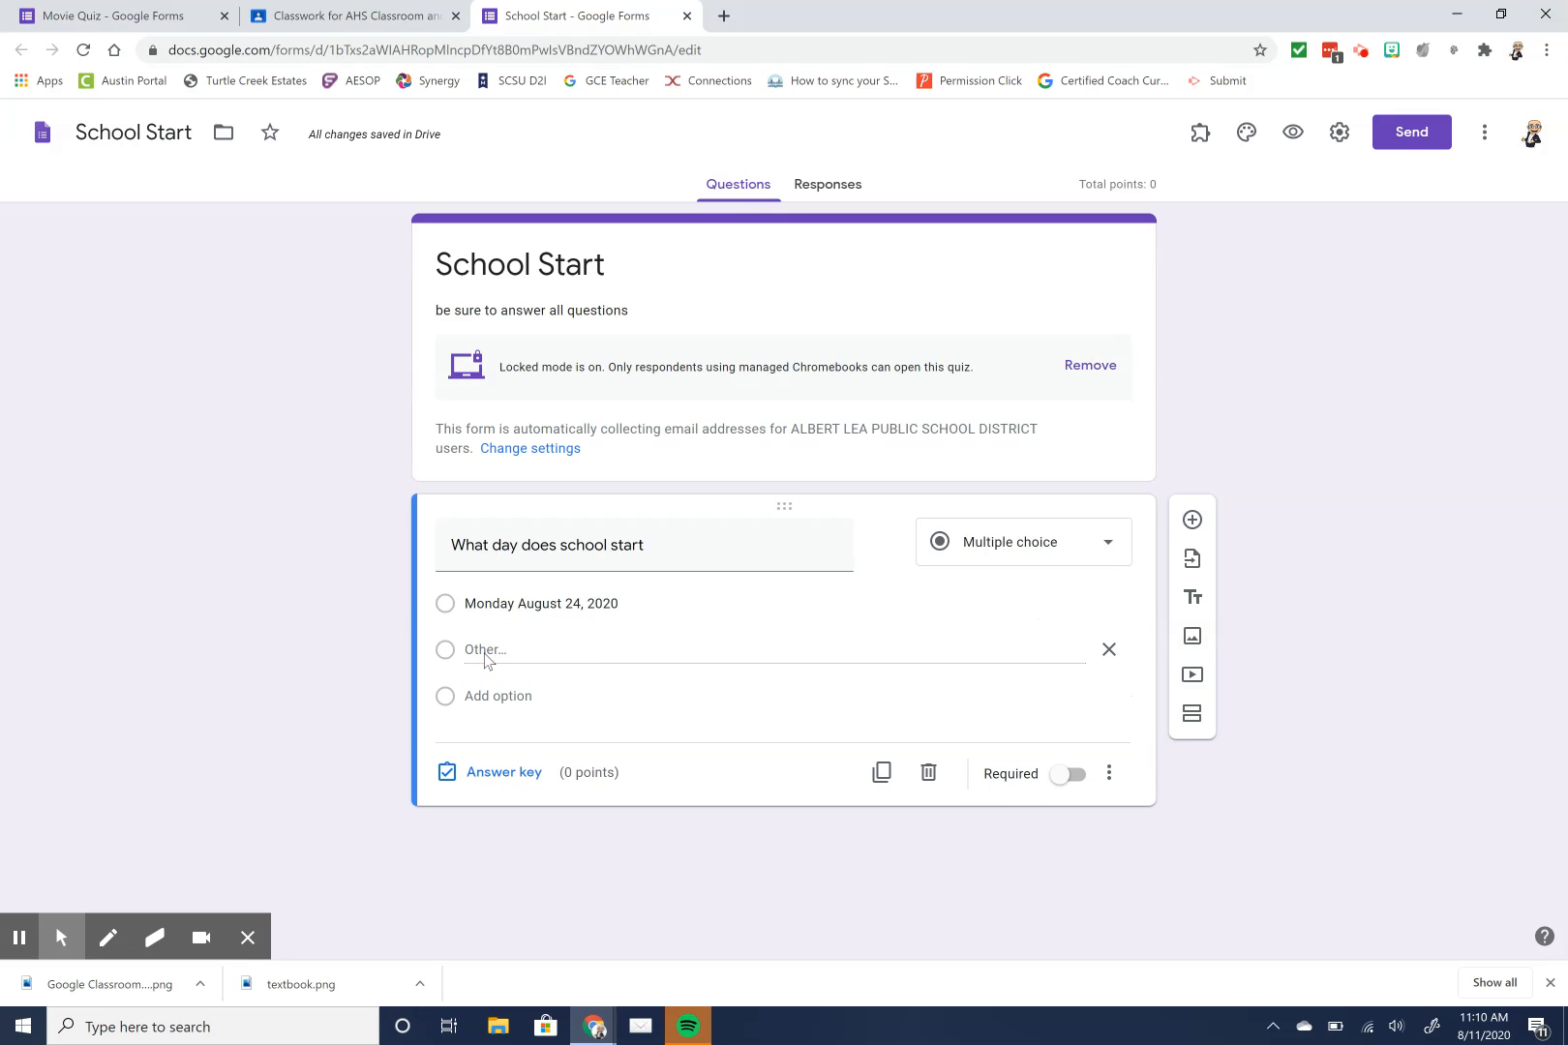
left_click(518, 657)
left_click(508, 695)
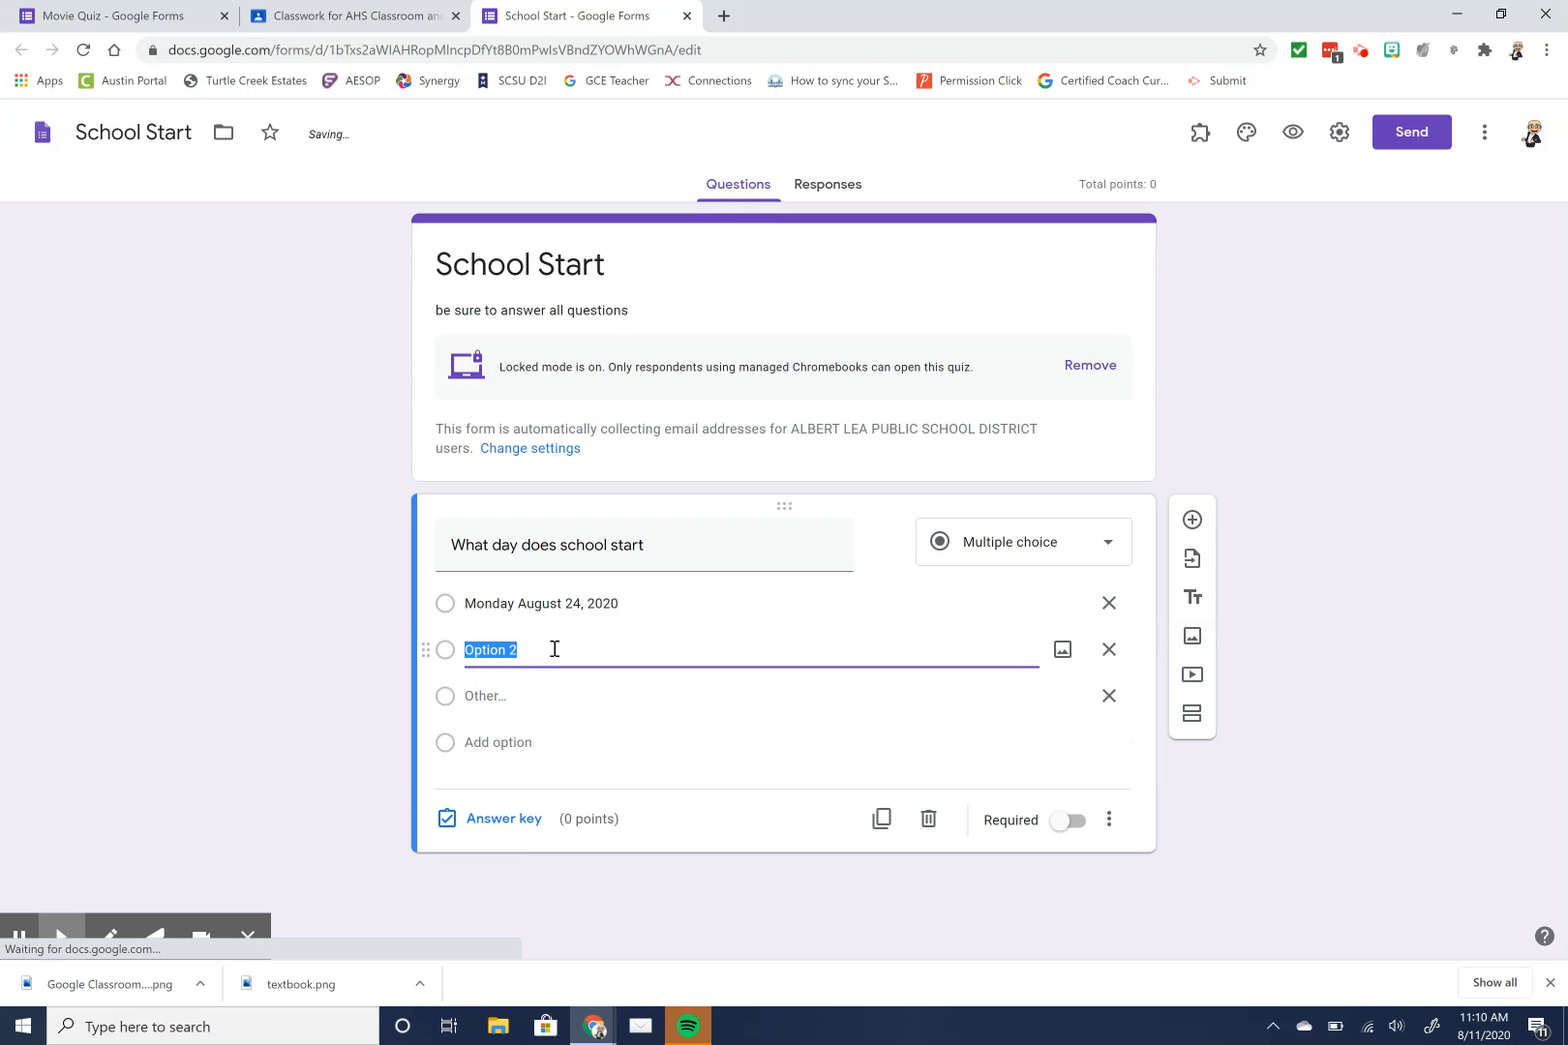
type("Monday")
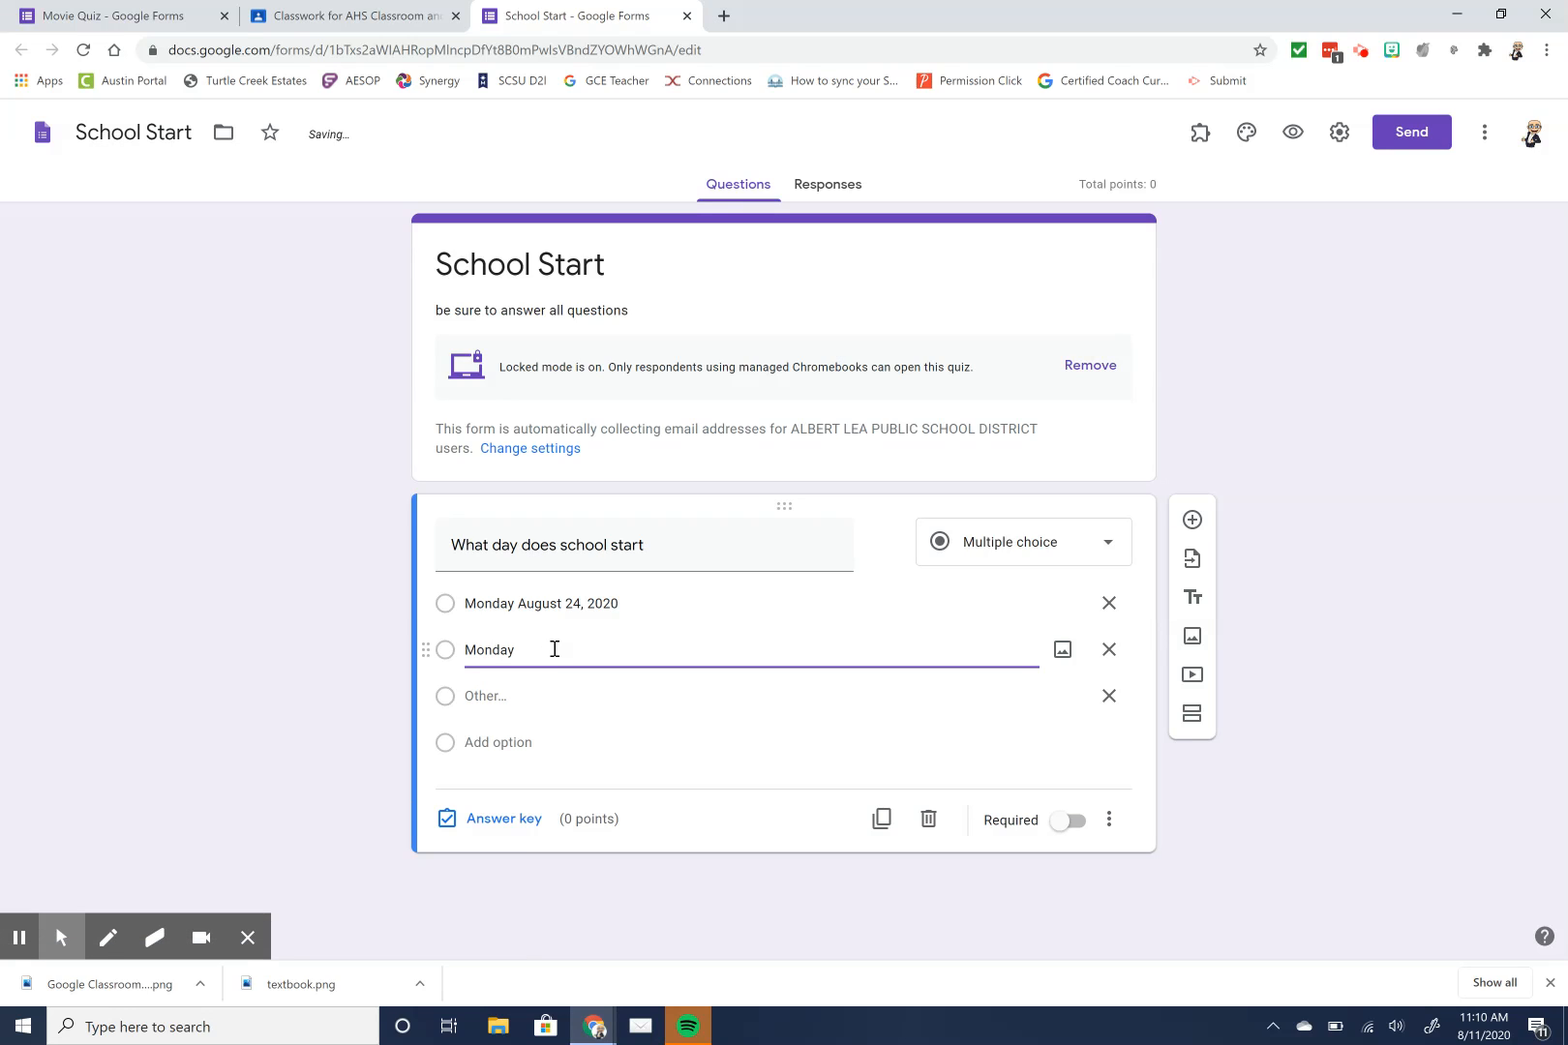
type(", August 31, 229")
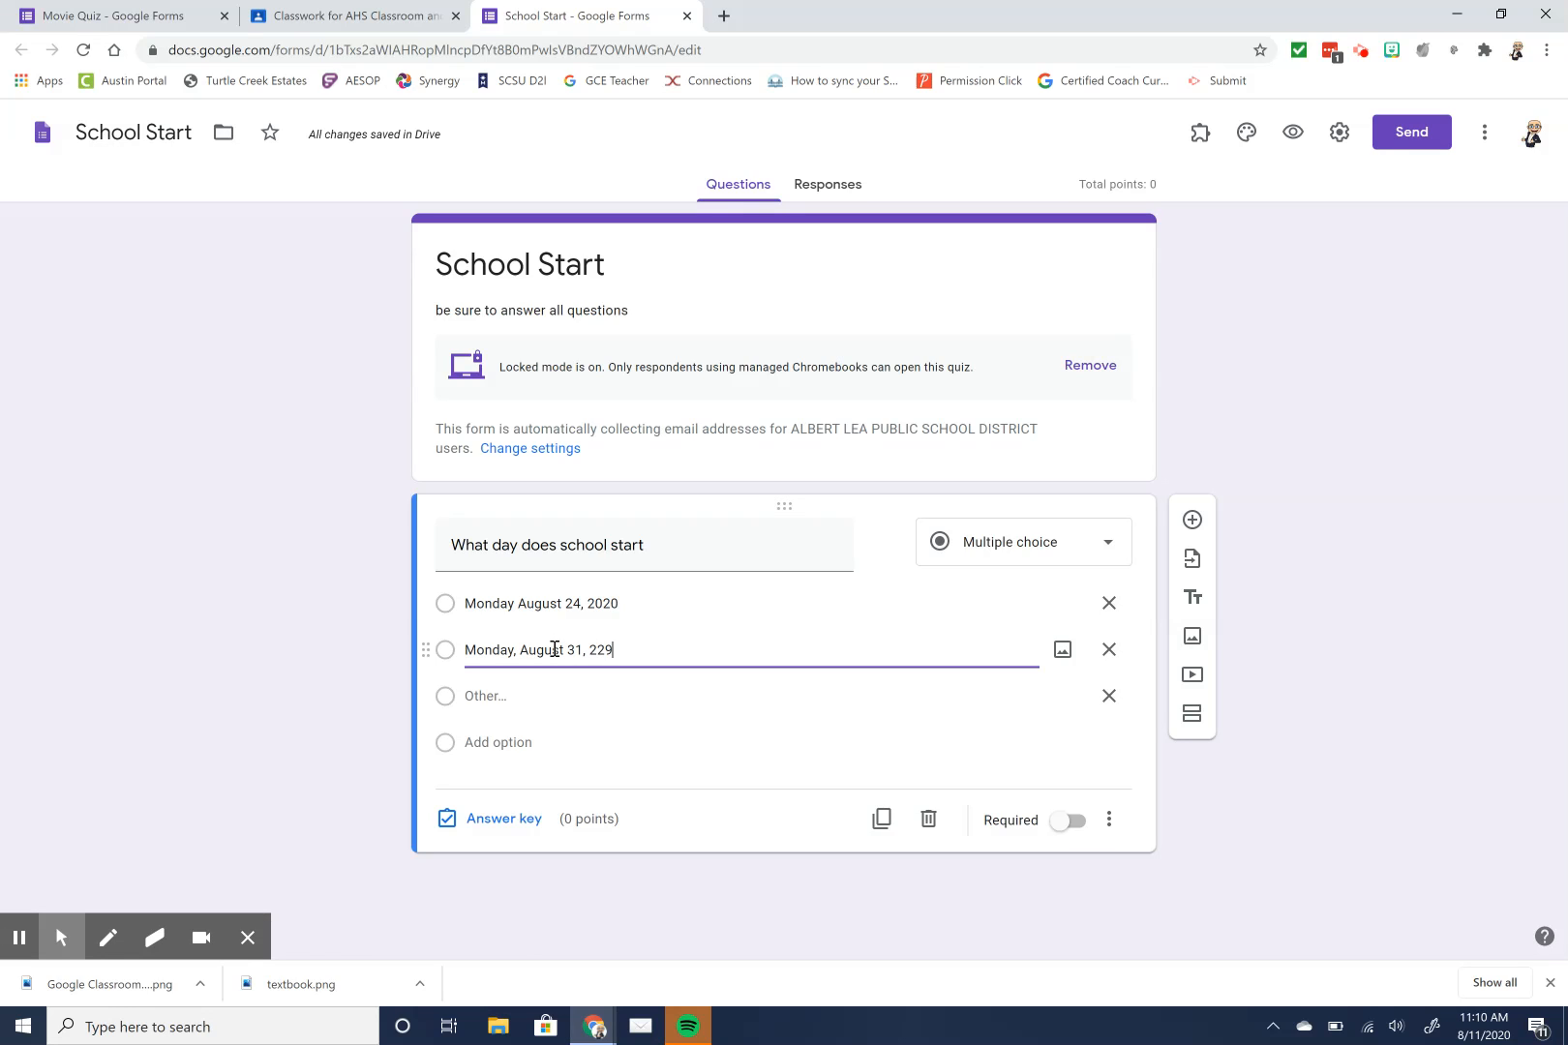
key("BackSpace")
key("BackSpace")
type("020")
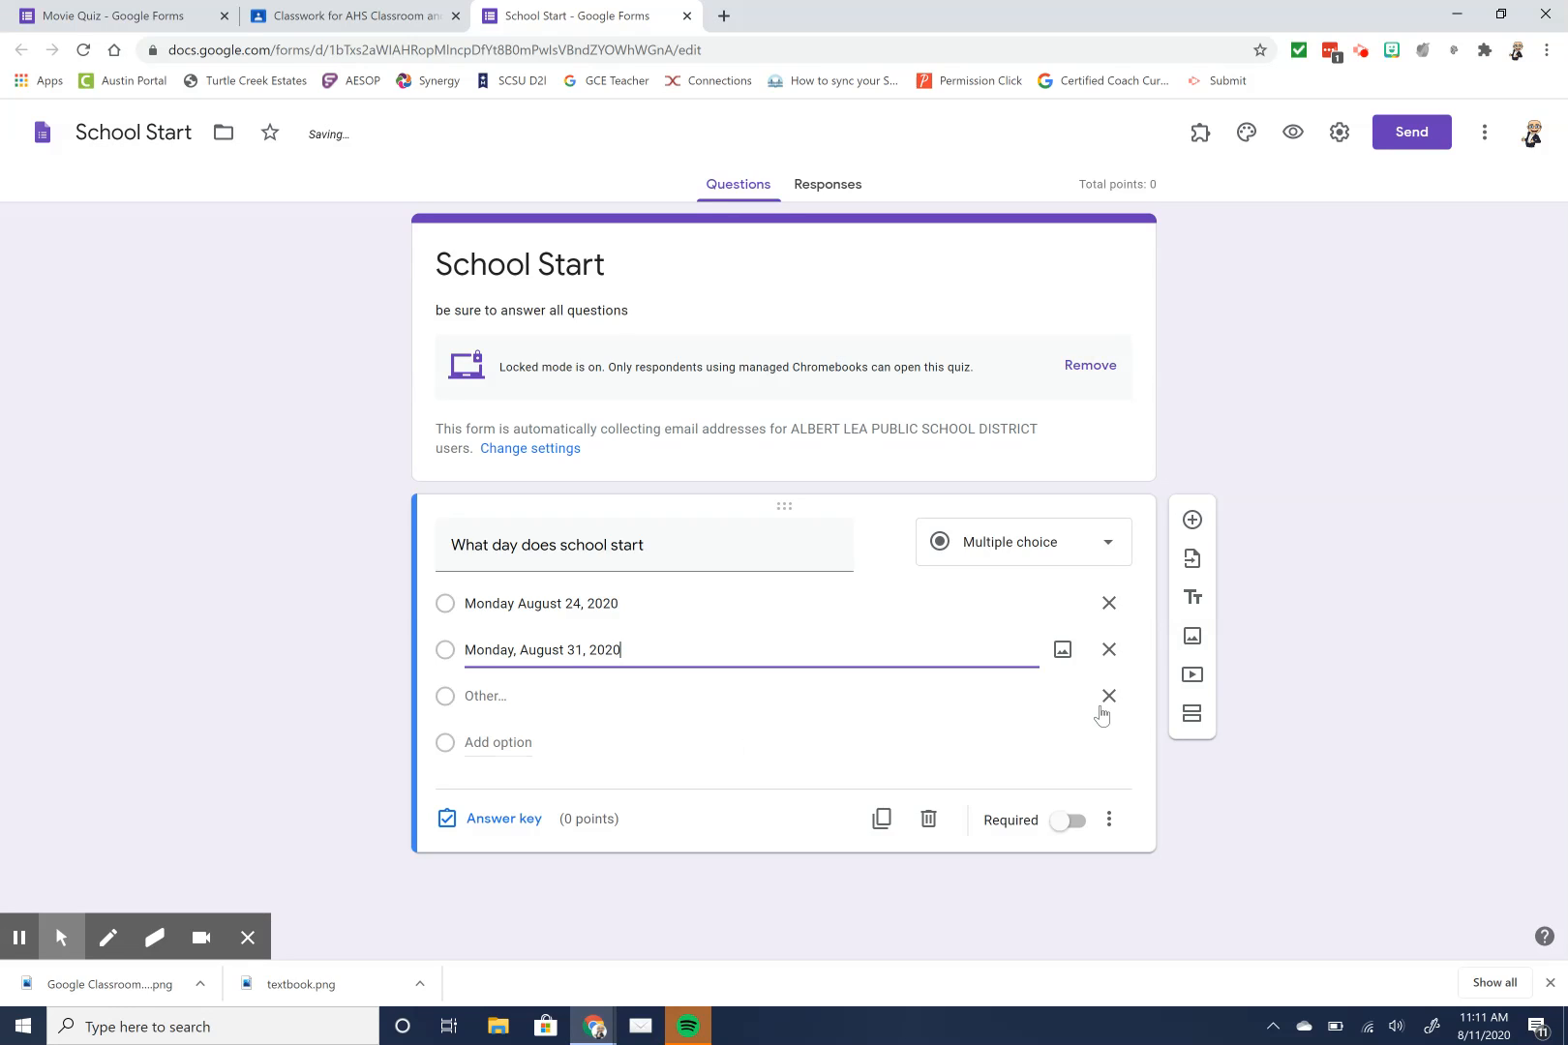
left_click(1109, 696)
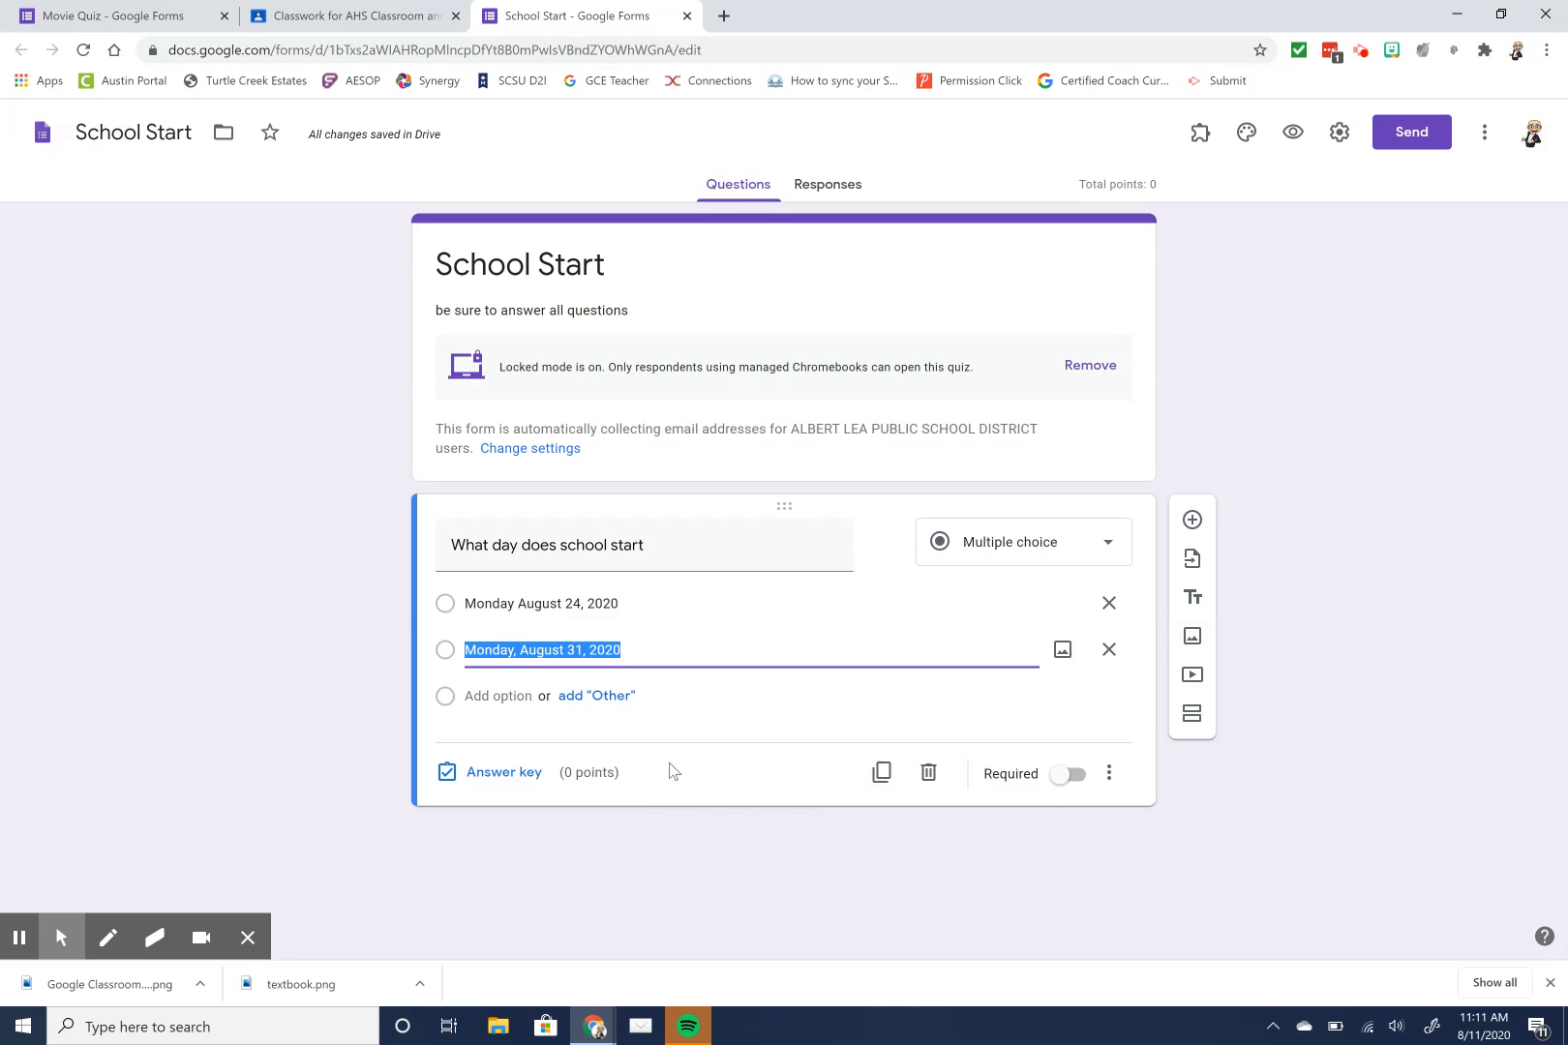
- Mark "Monday August 24, 2020" as the correct answer worth 2 points and make the question required
left_click(494, 773)
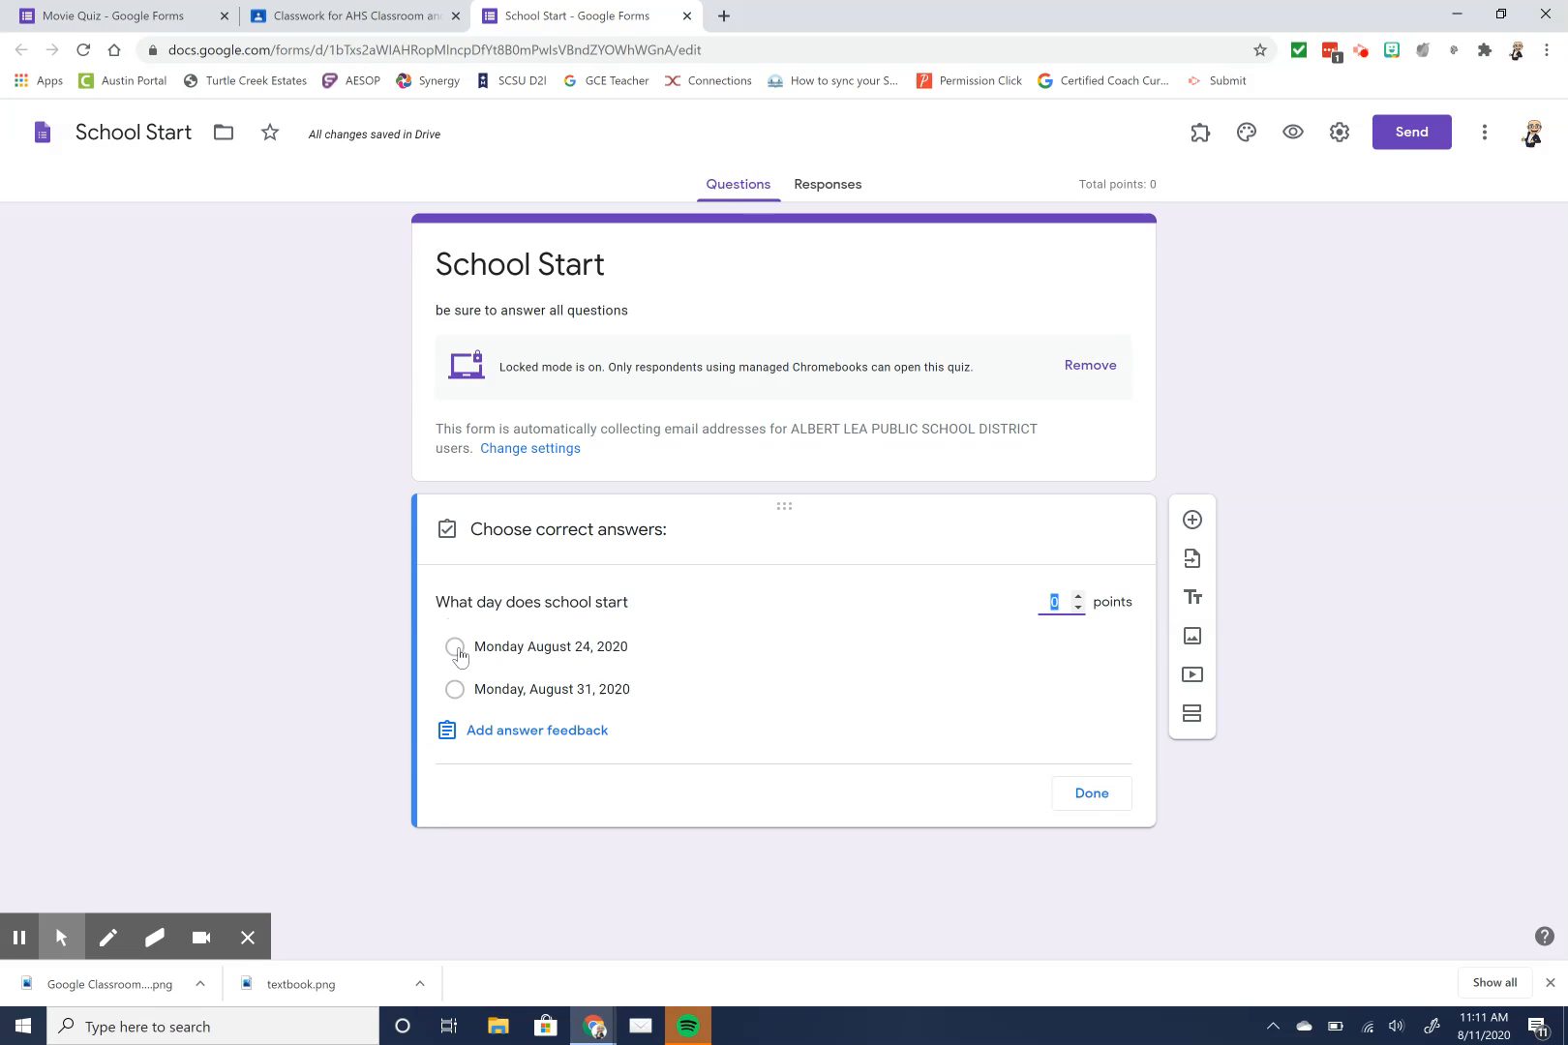
left_click(455, 647)
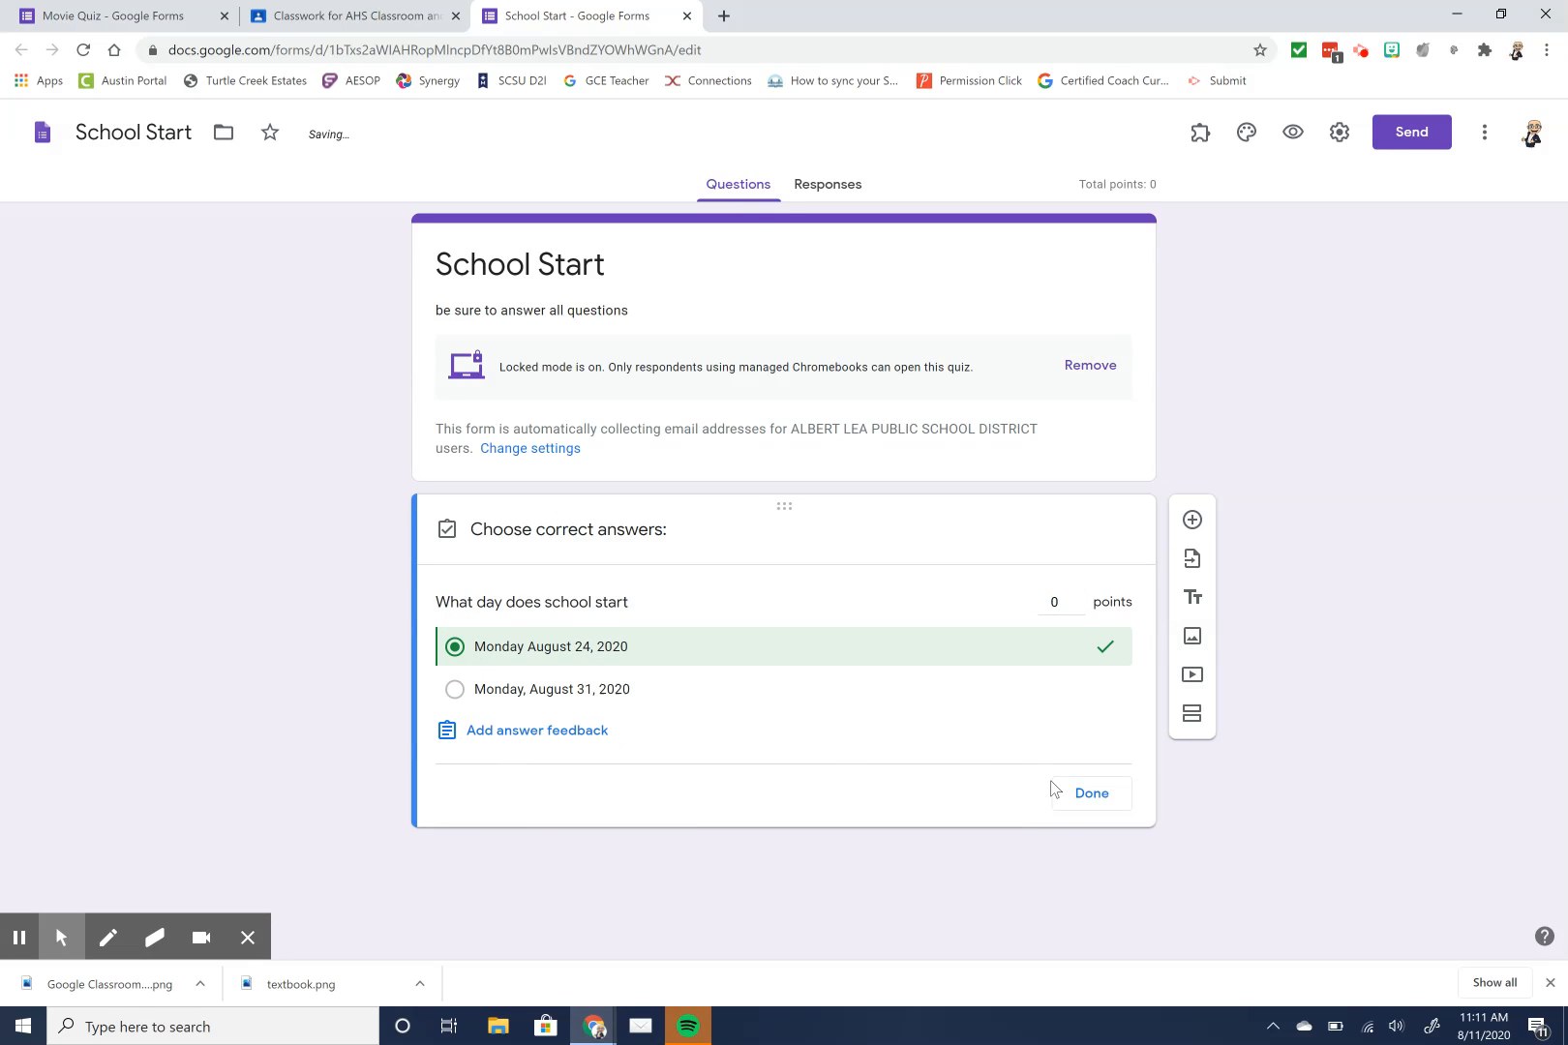
double_click(1075, 599)
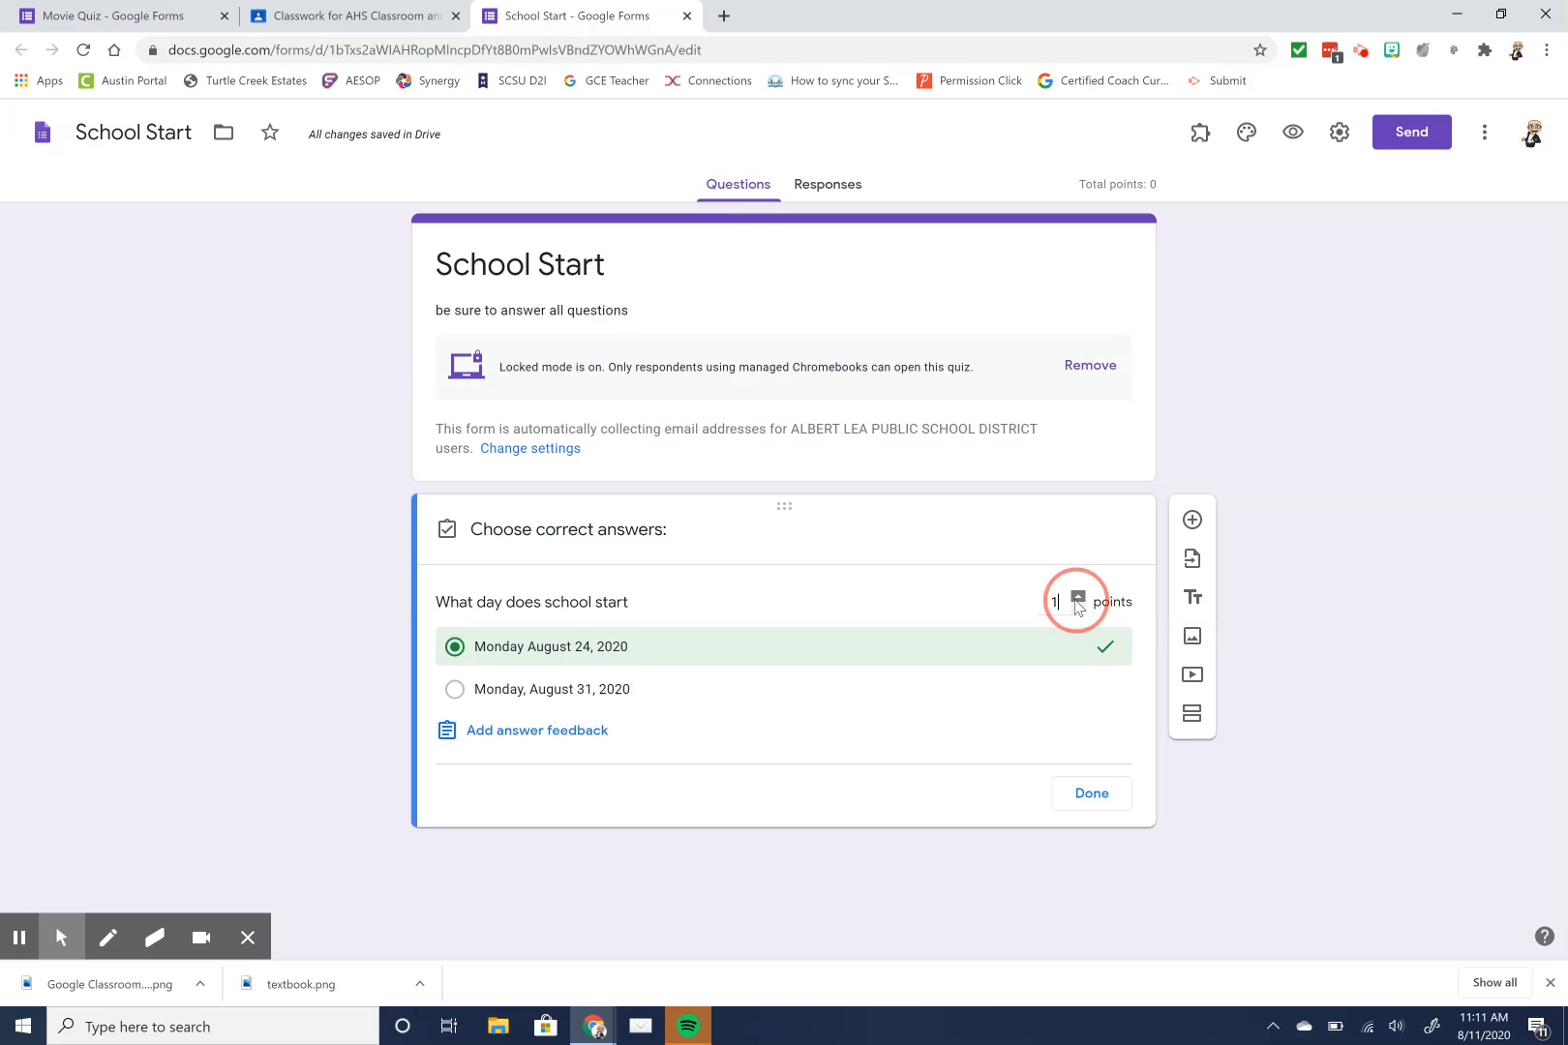
left_click(1092, 794)
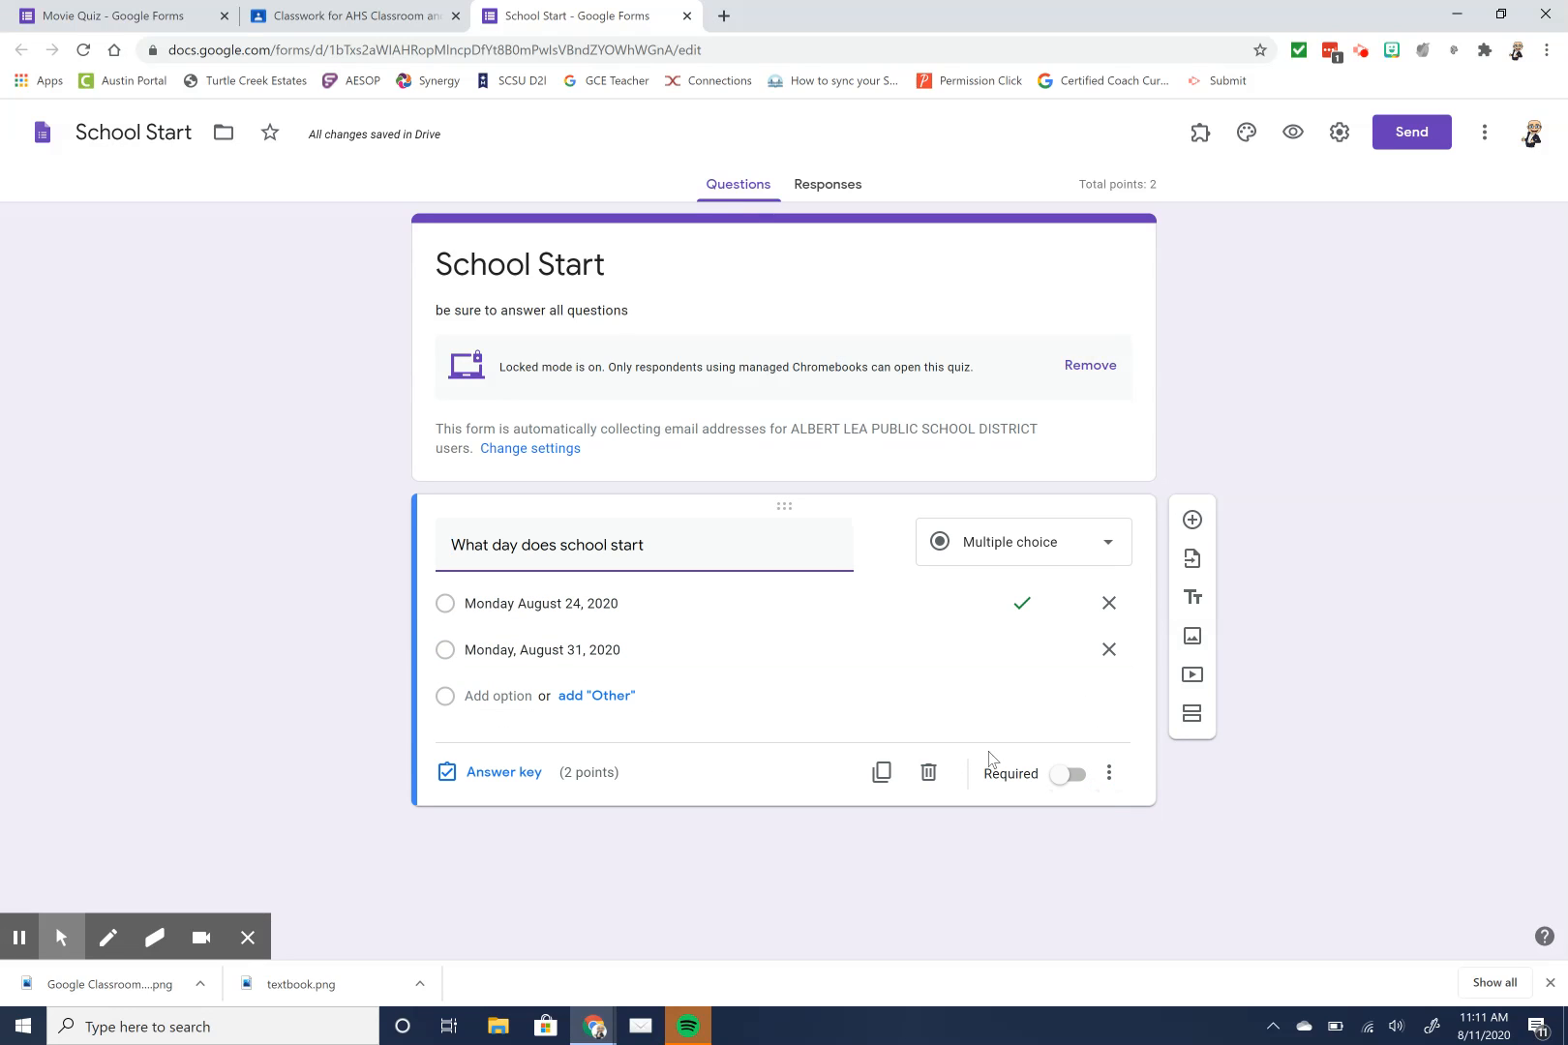
left_click(1061, 779)
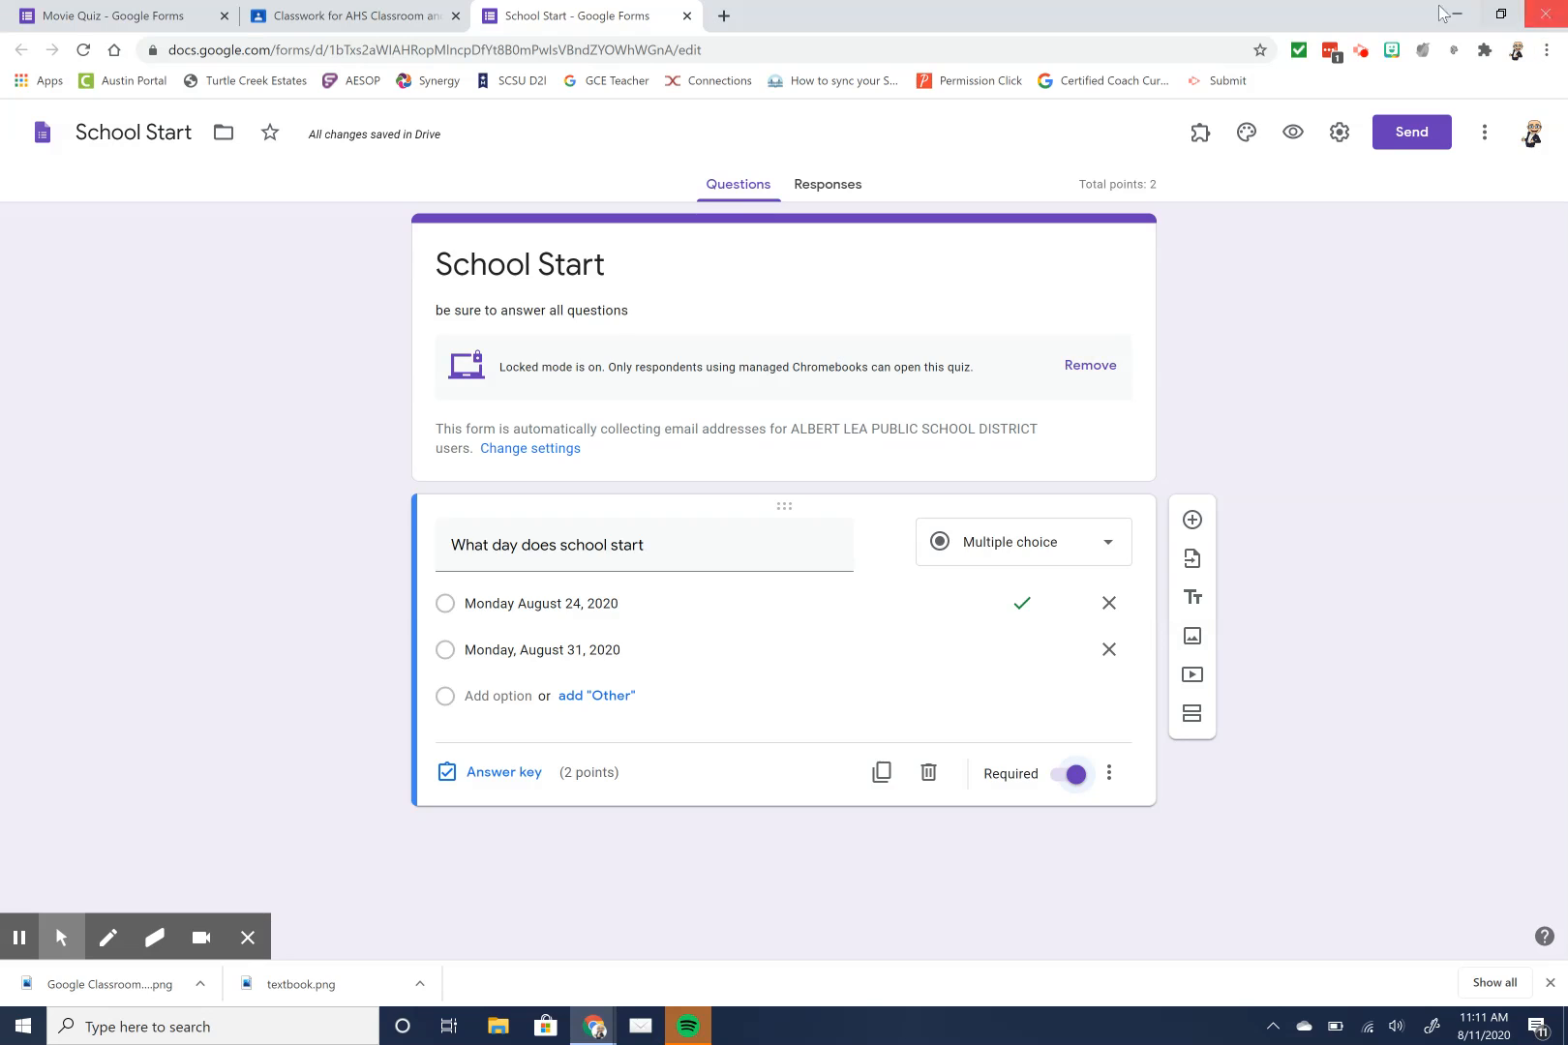
- Change the form's theme color to red
left_click(1248, 133)
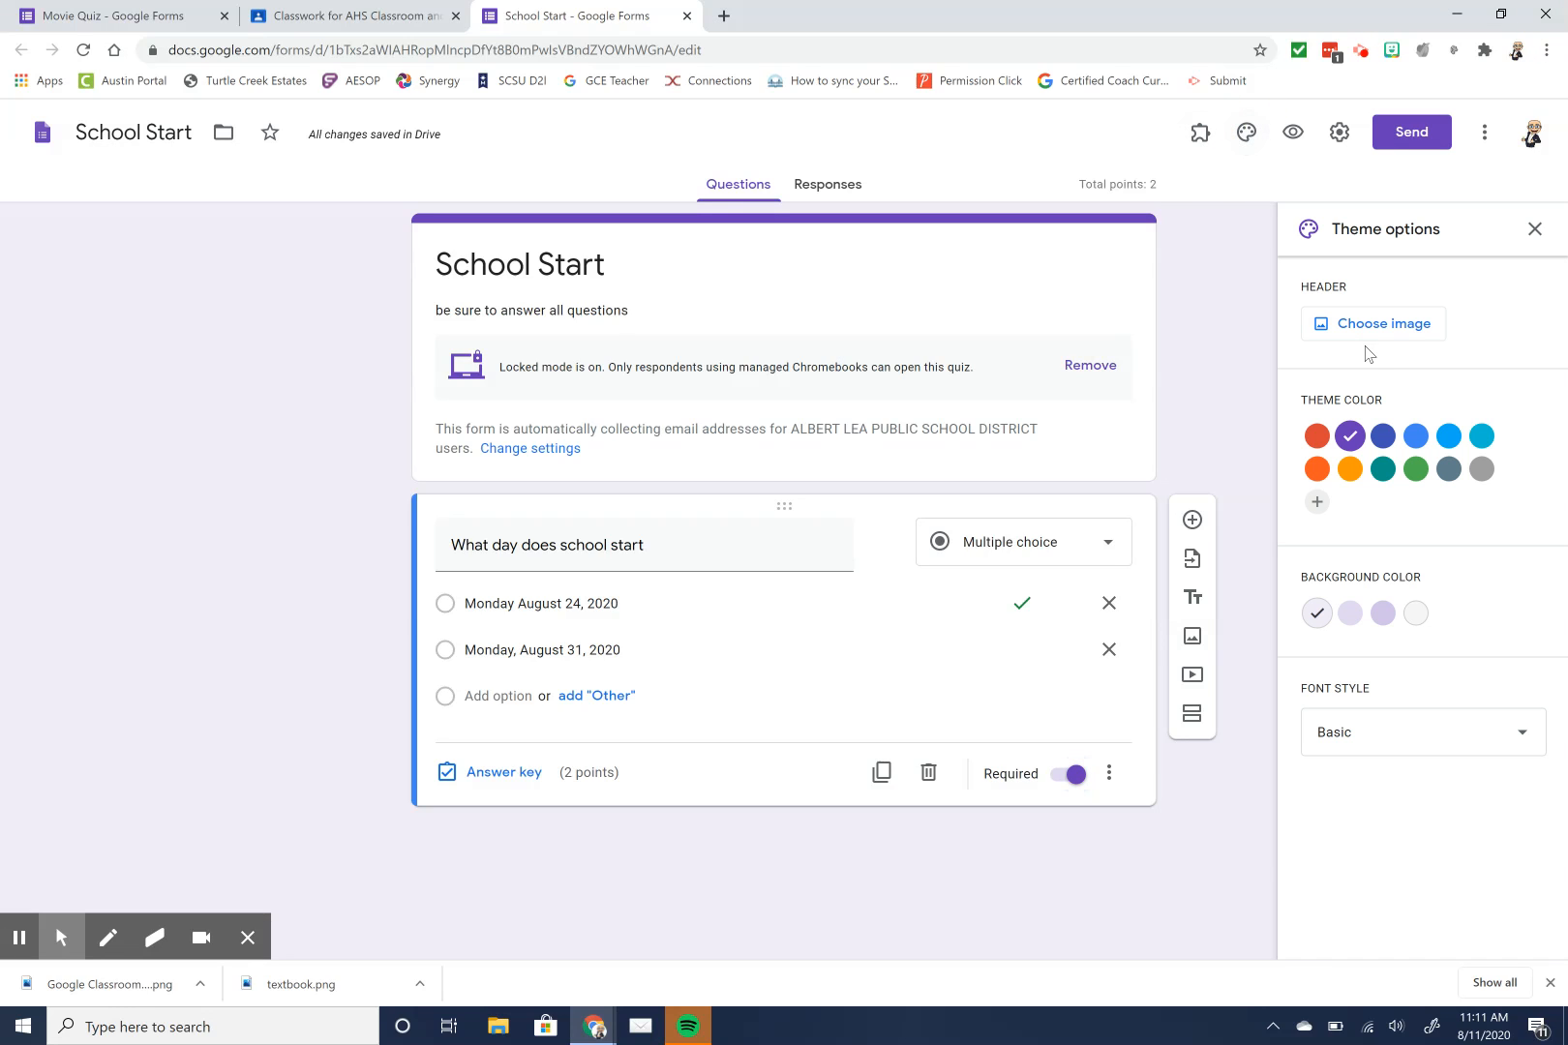
left_click(1317, 441)
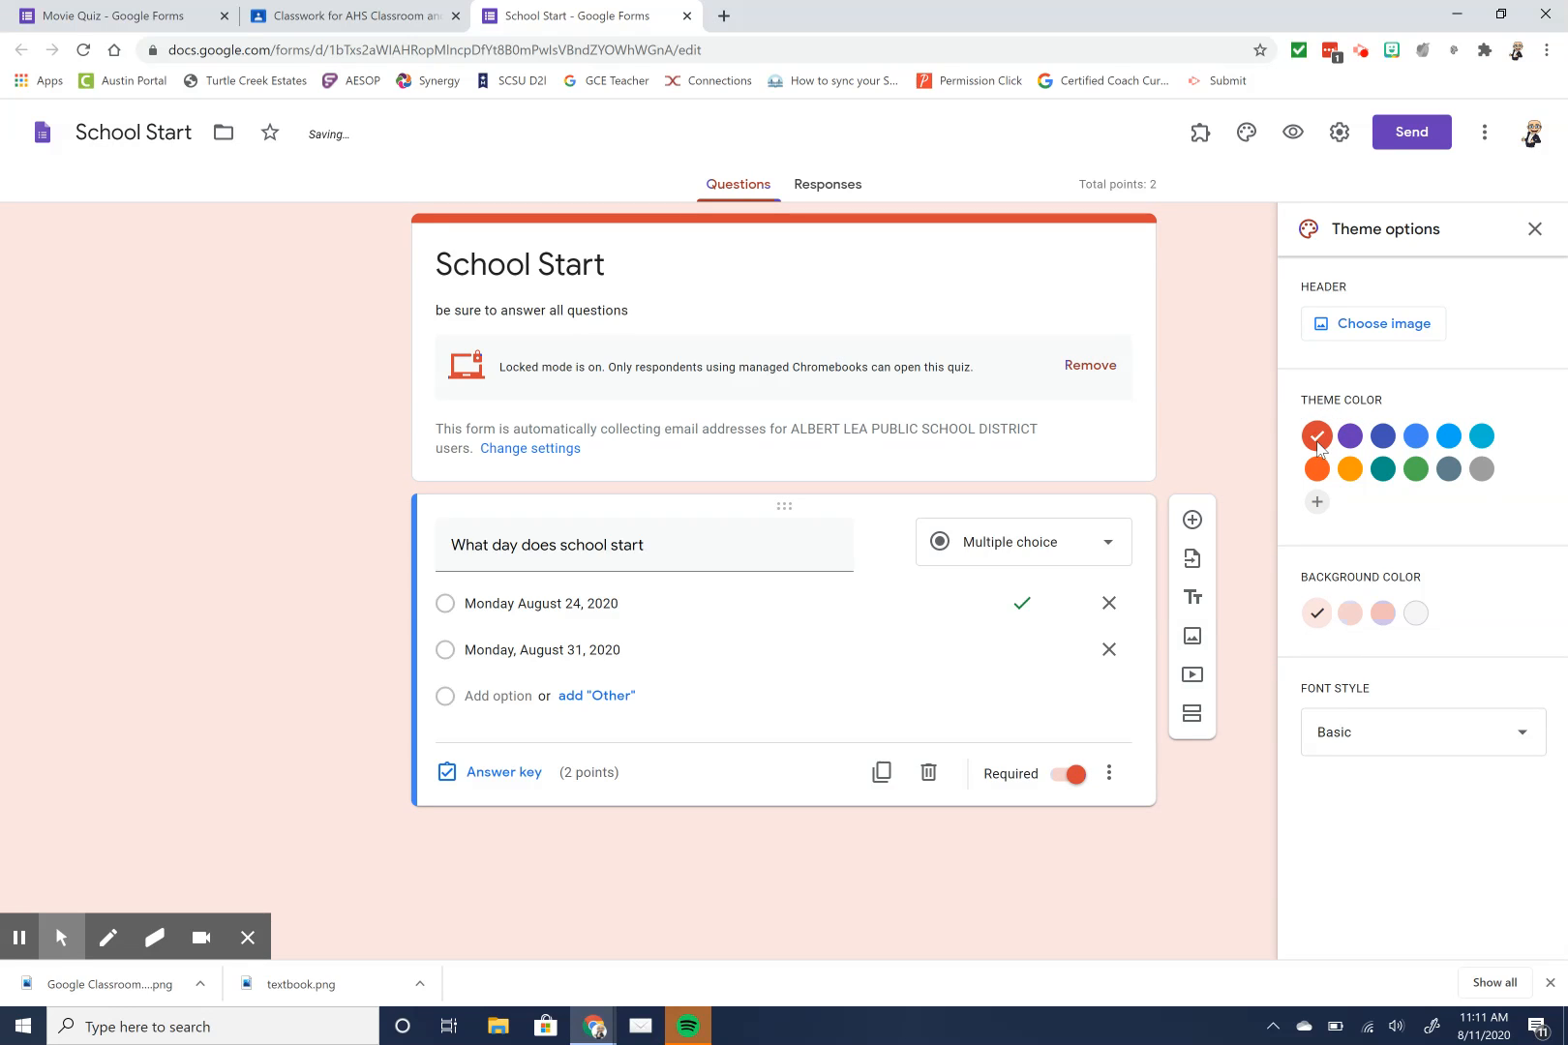
- Set the form's background color to the Dark shade of red and its font style to Playful, then close the theme options
left_click(1415, 614)
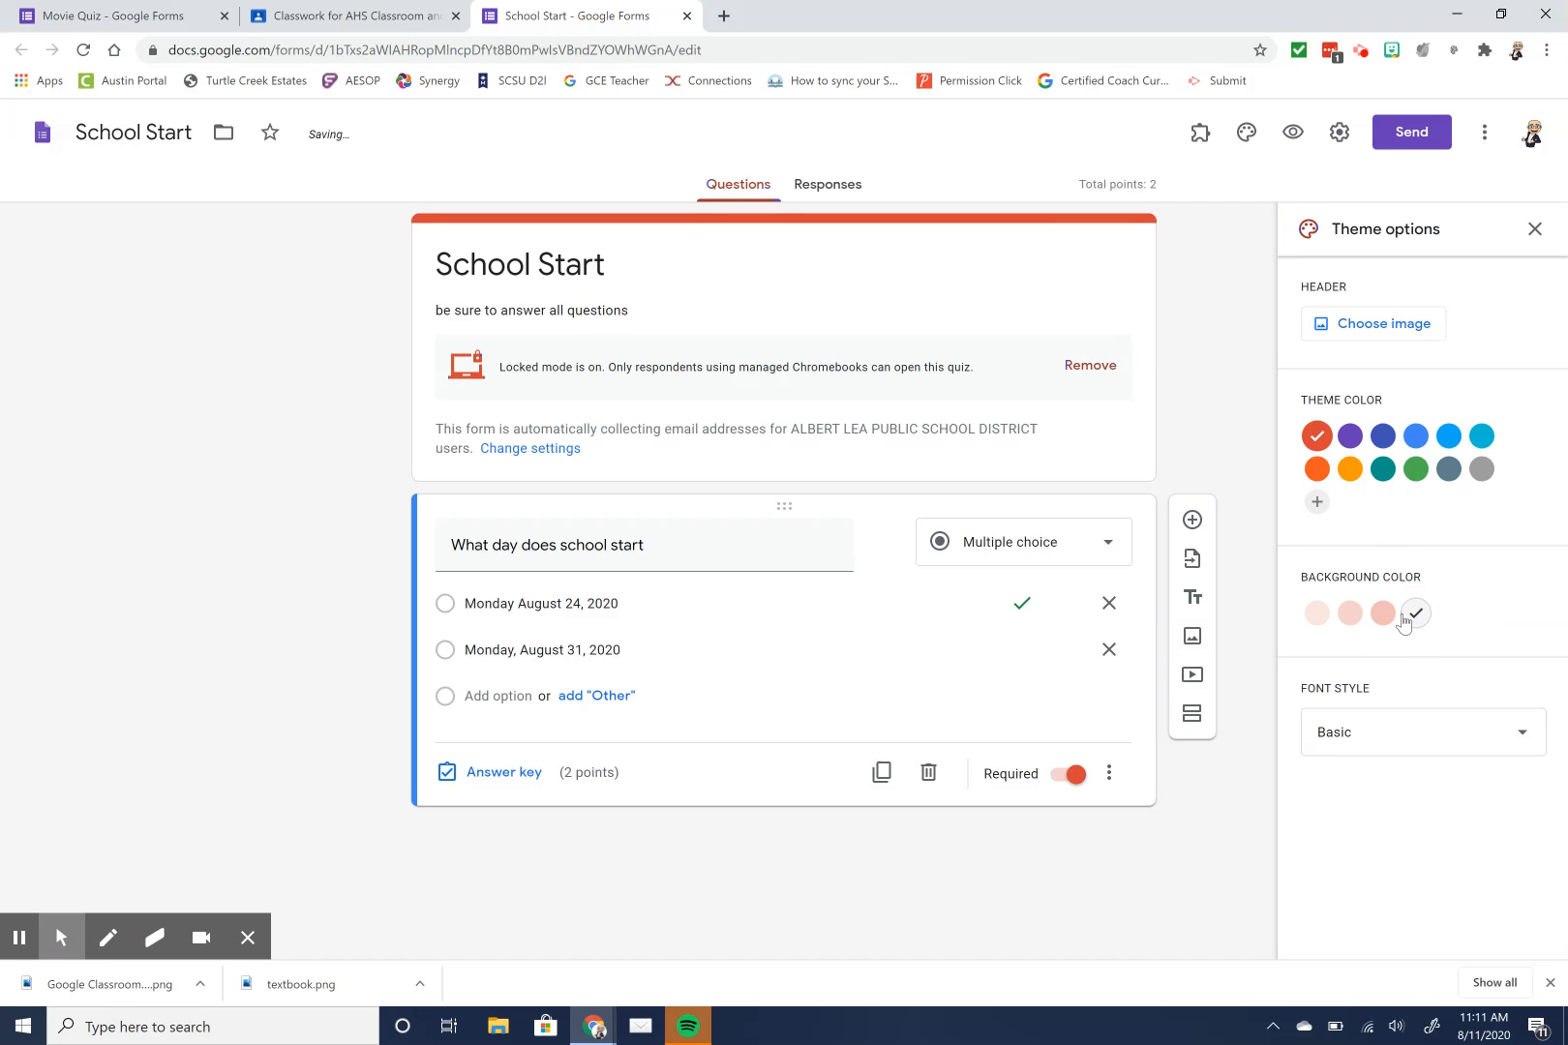
left_click(1392, 616)
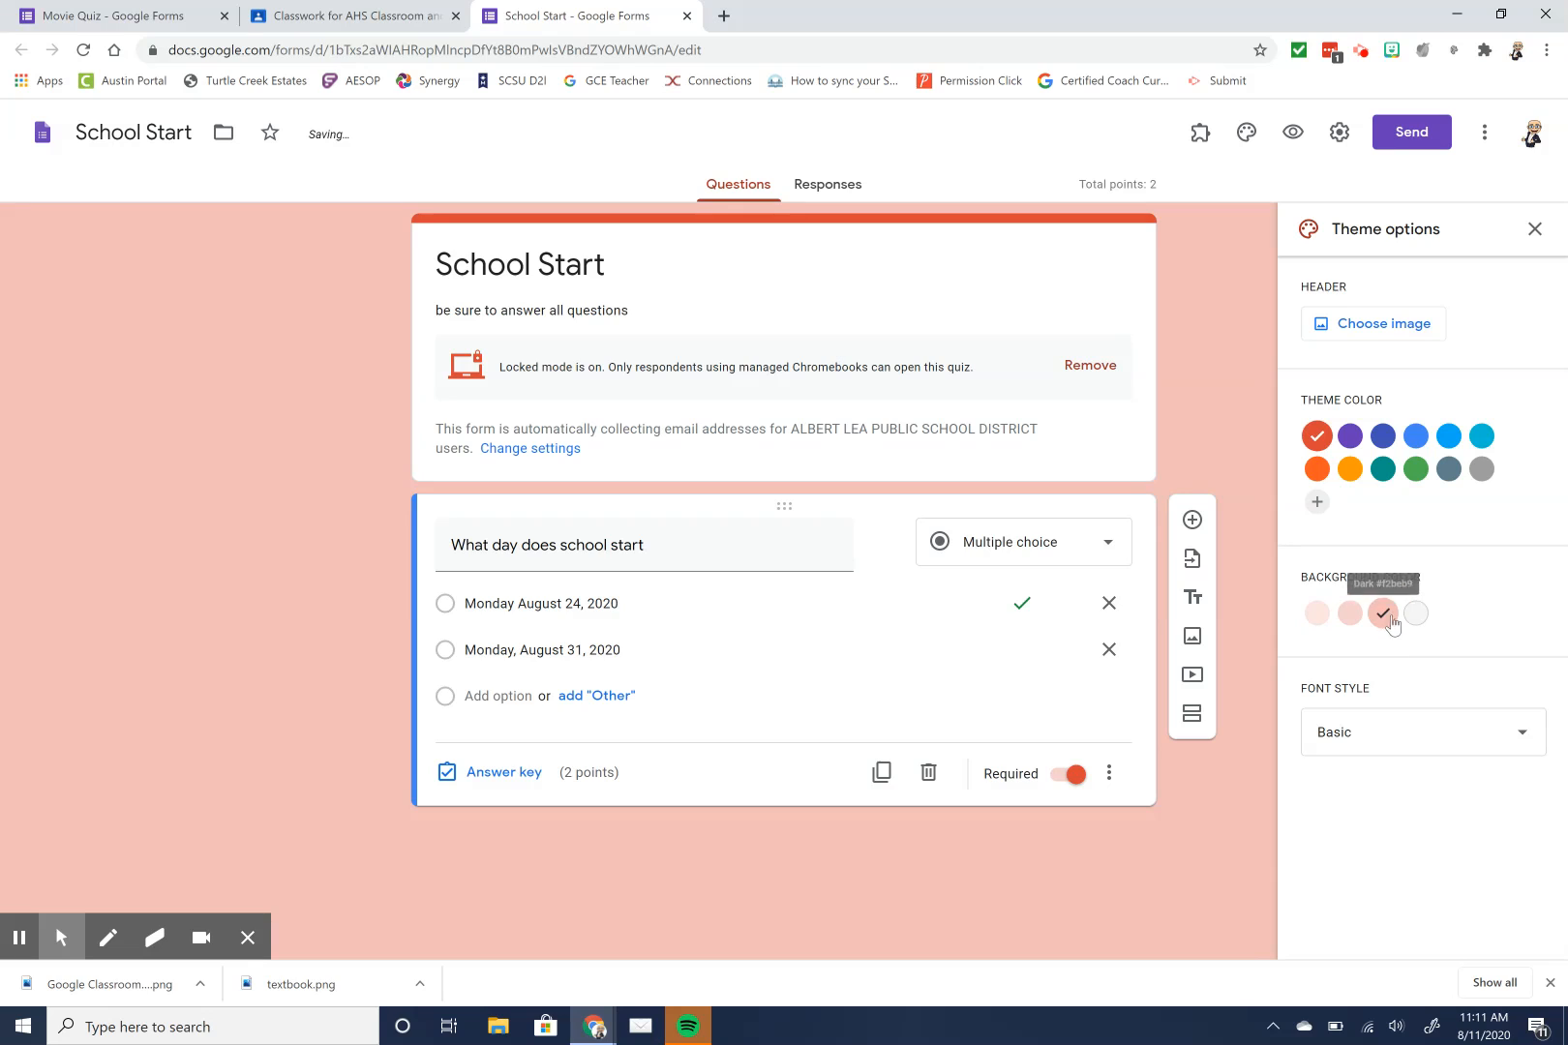
left_click(1407, 741)
left_click(1379, 821)
left_click(1392, 727)
left_click(1389, 795)
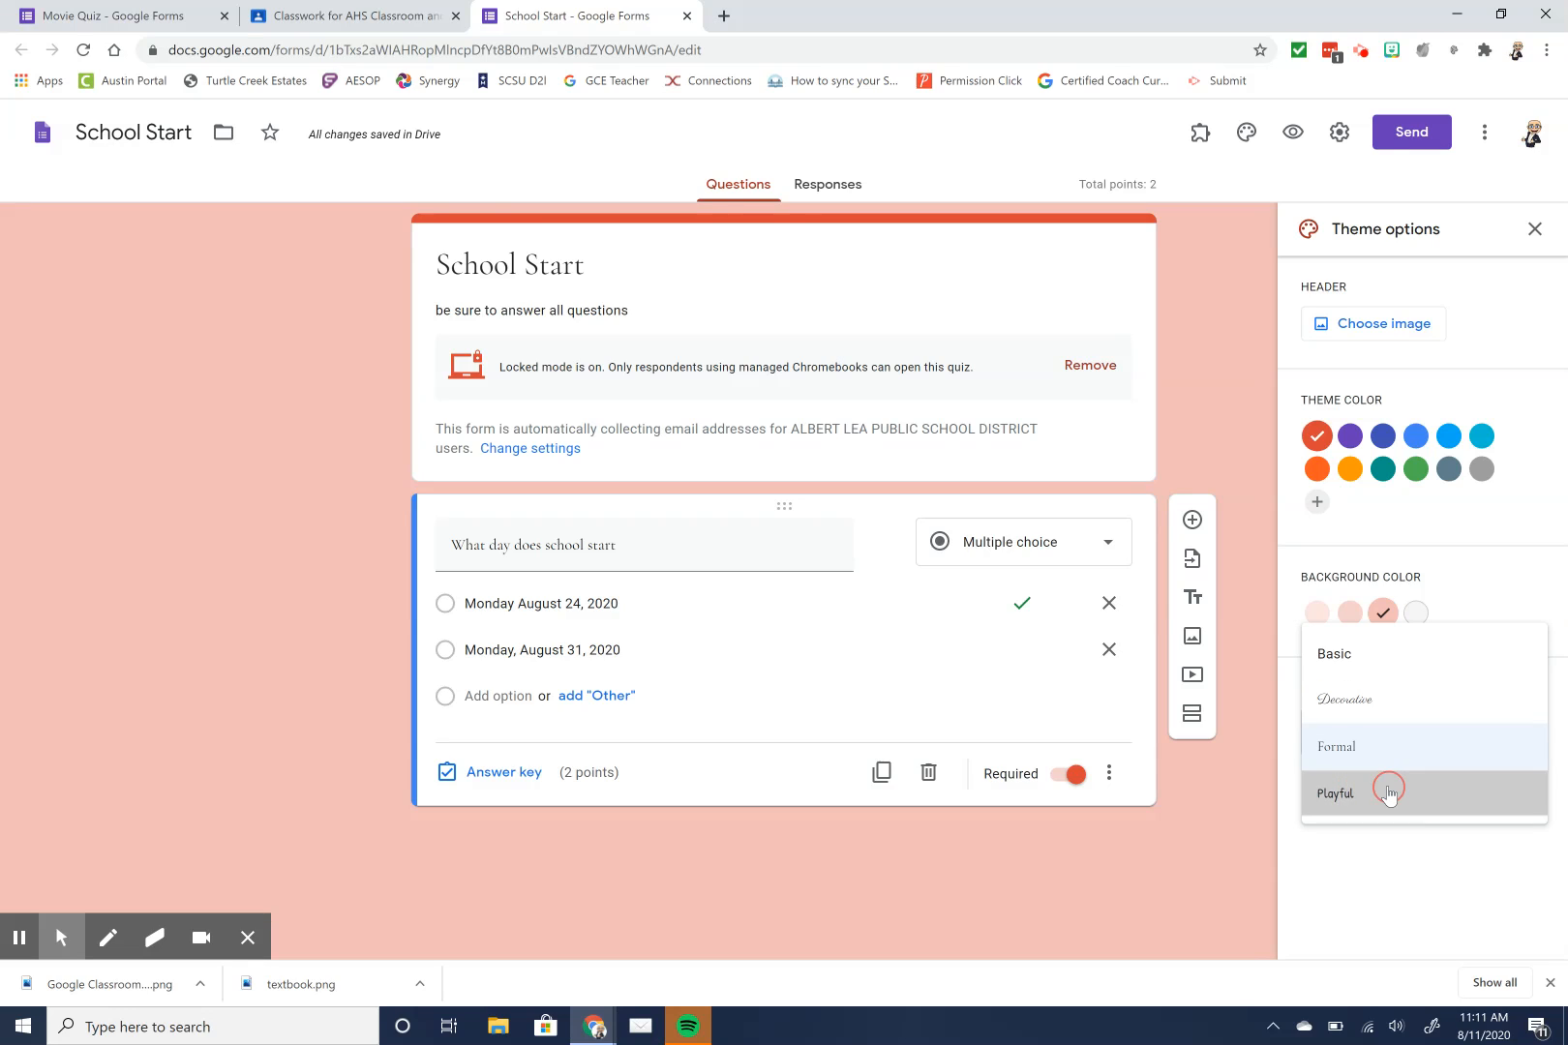
left_click(1240, 836)
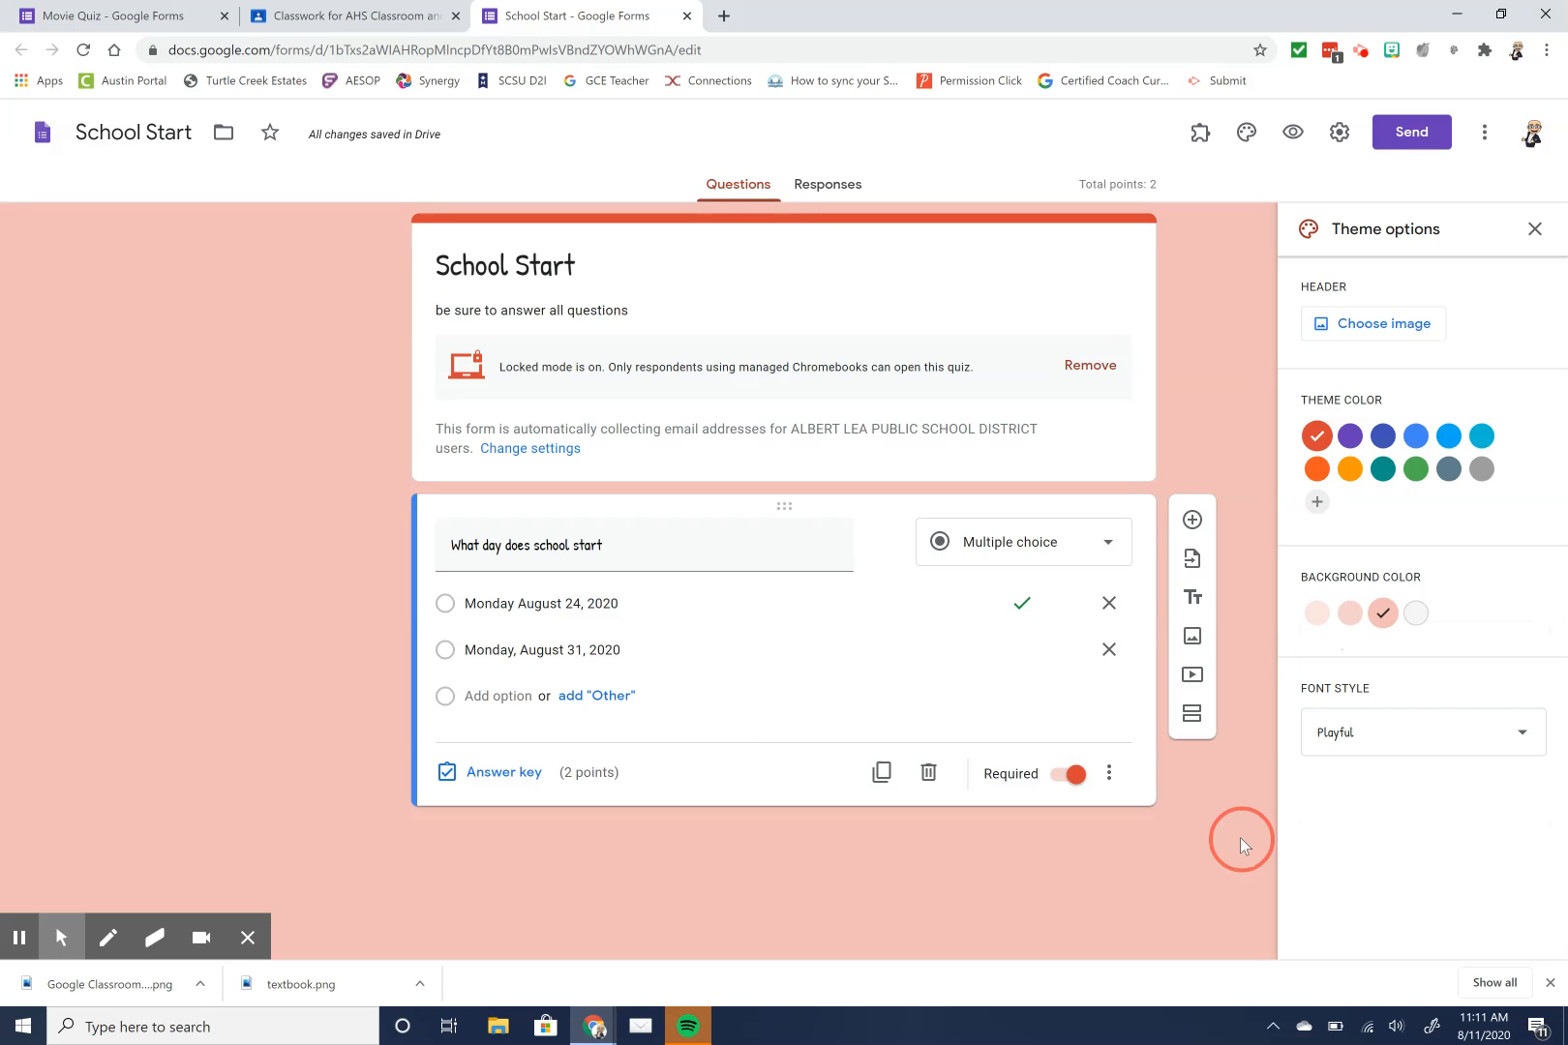
left_click(1534, 229)
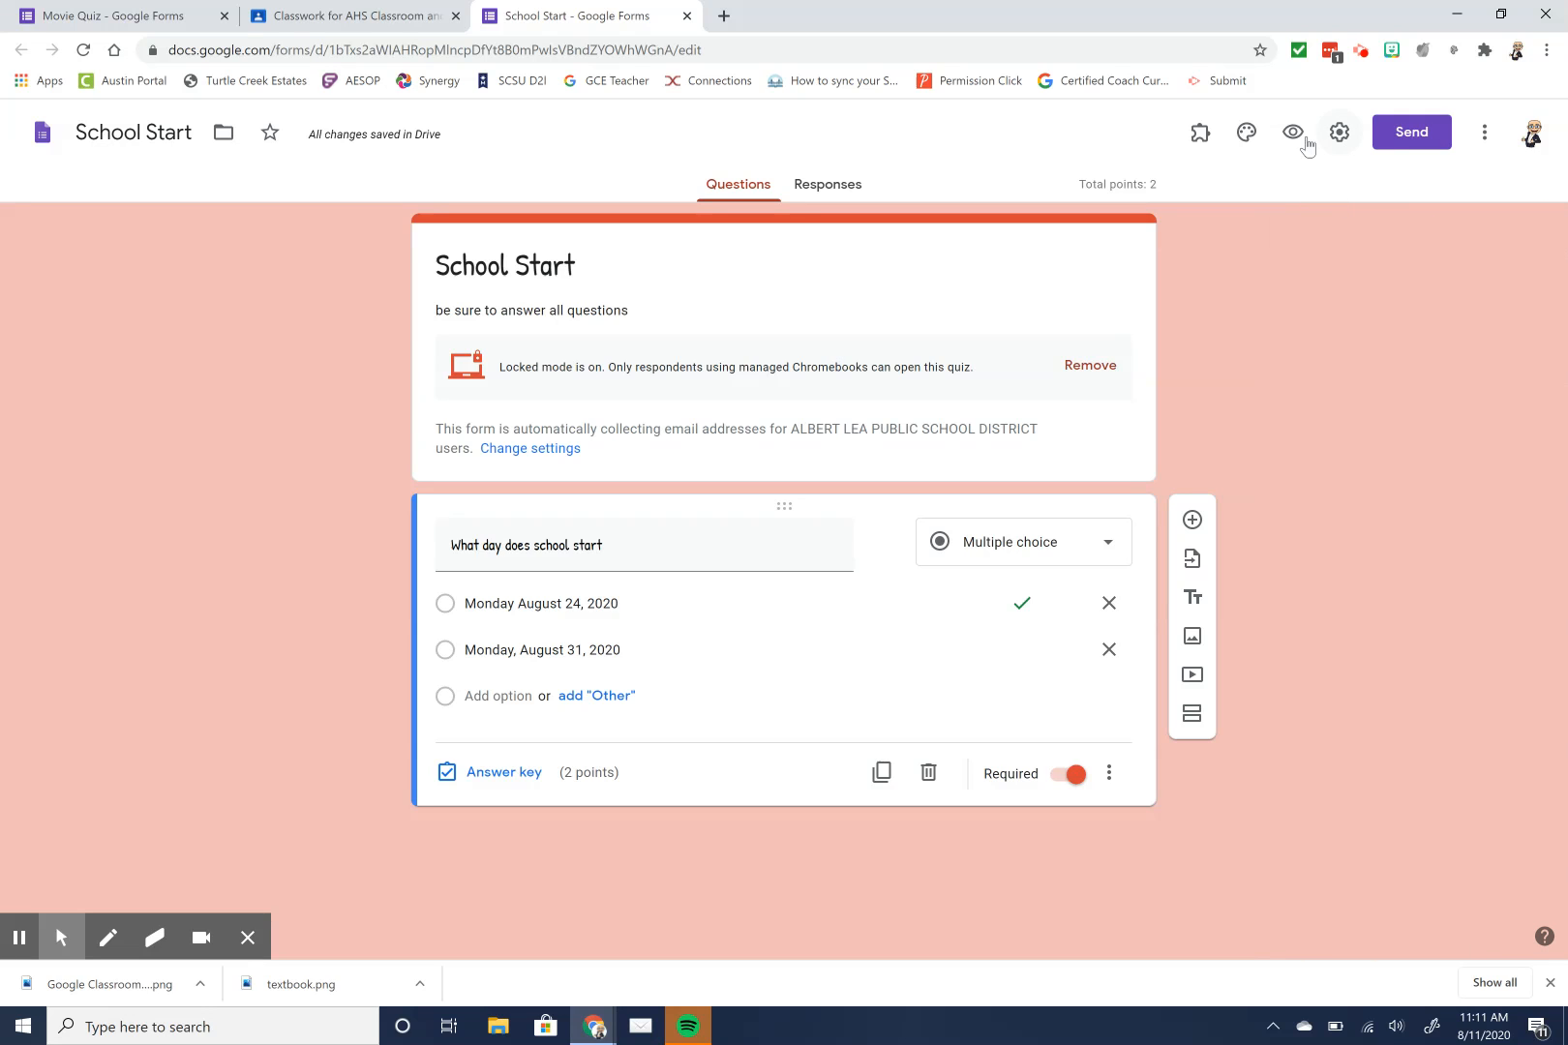
- Open the form settings and set the presentation confirmation message to "Please read when done."
left_click(1340, 132)
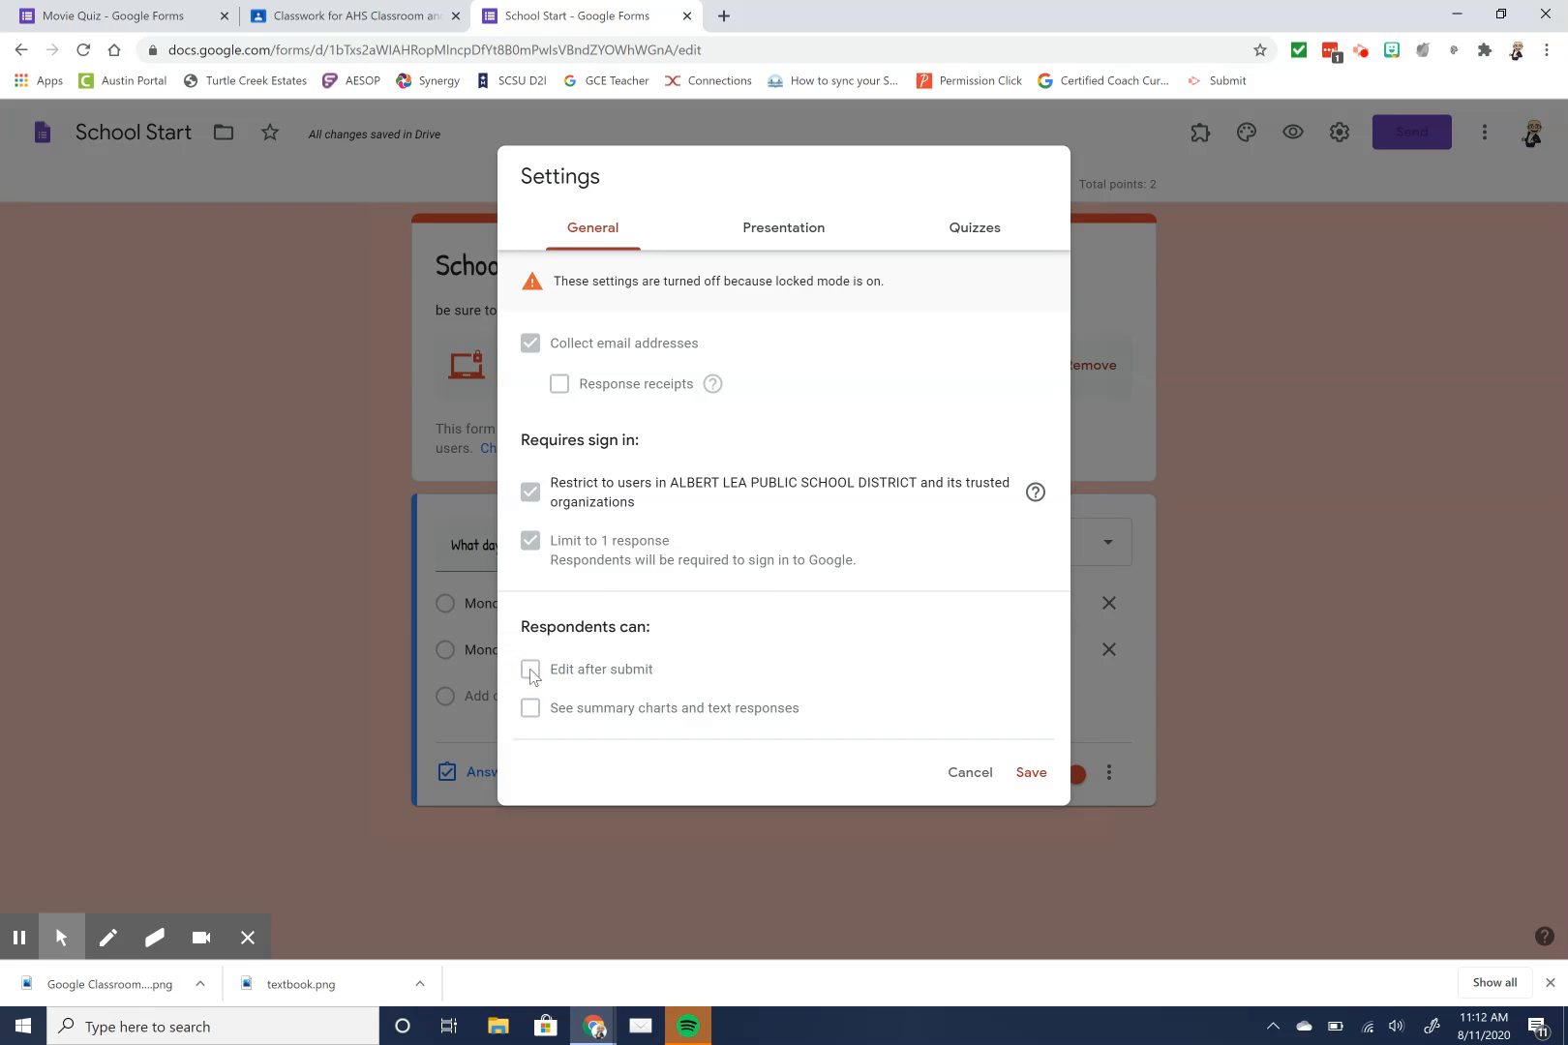
left_click(541, 708)
left_click(575, 662)
left_click(581, 696)
left_click(806, 229)
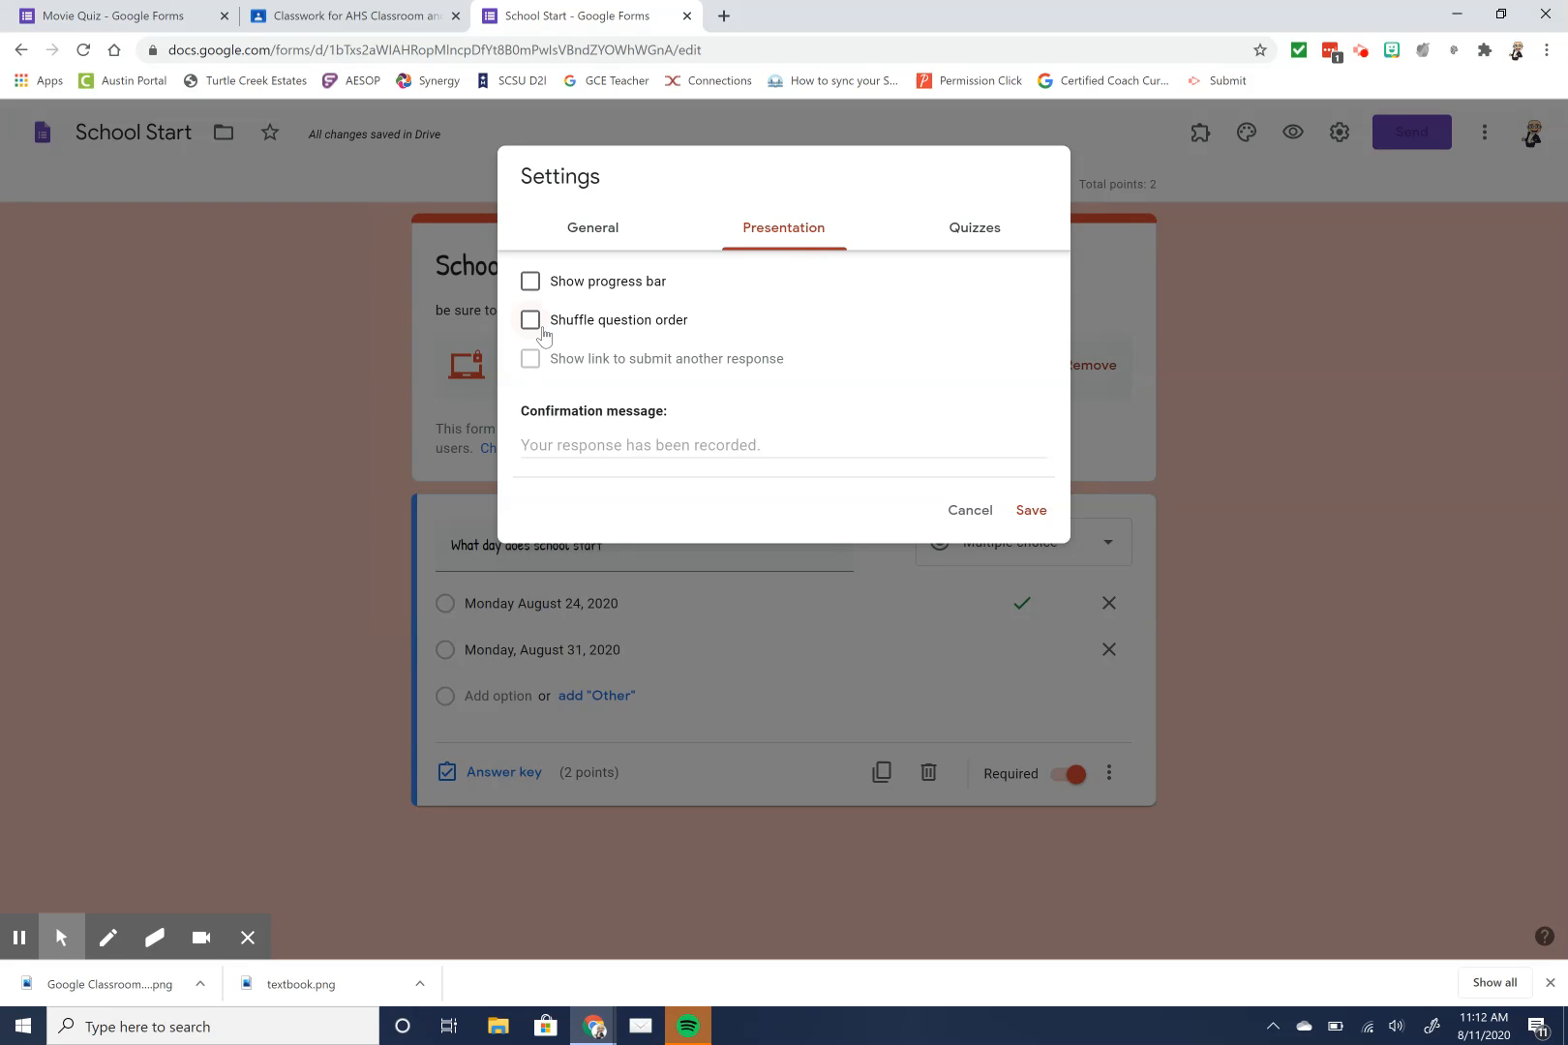
left_click(592, 441)
left_click(581, 448)
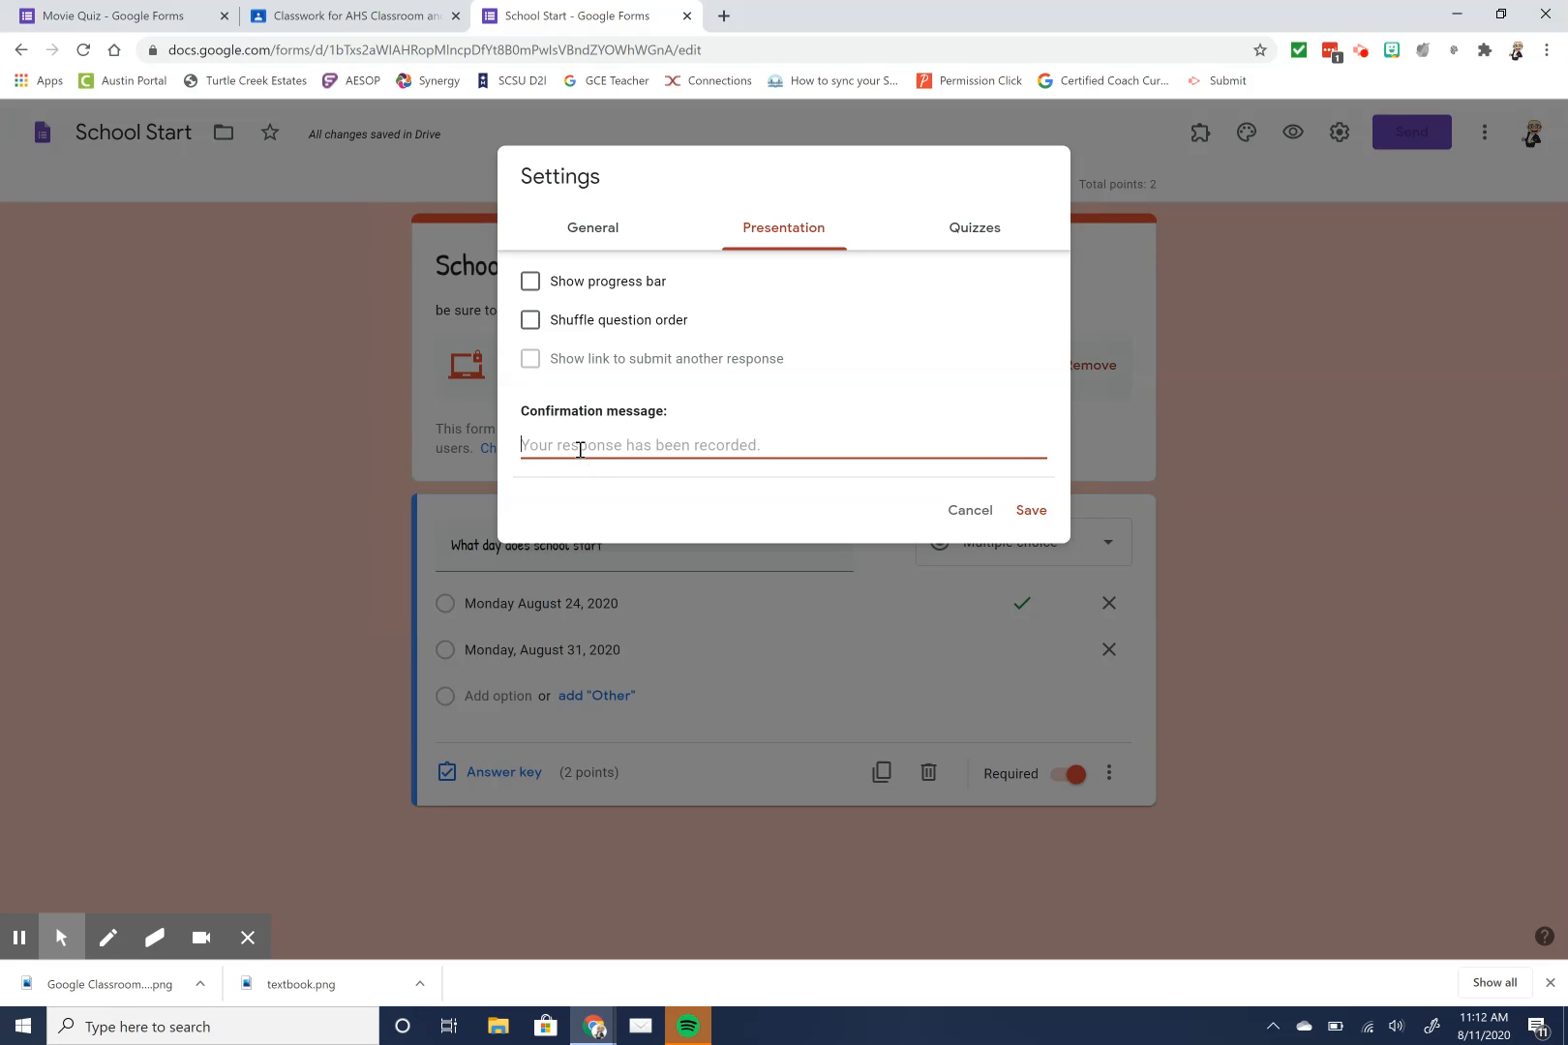
type("Please read when done.")
- In the quiz settings, stop respondents from seeing missed questions, correct answers and point values, and save the settings
left_click(996, 241)
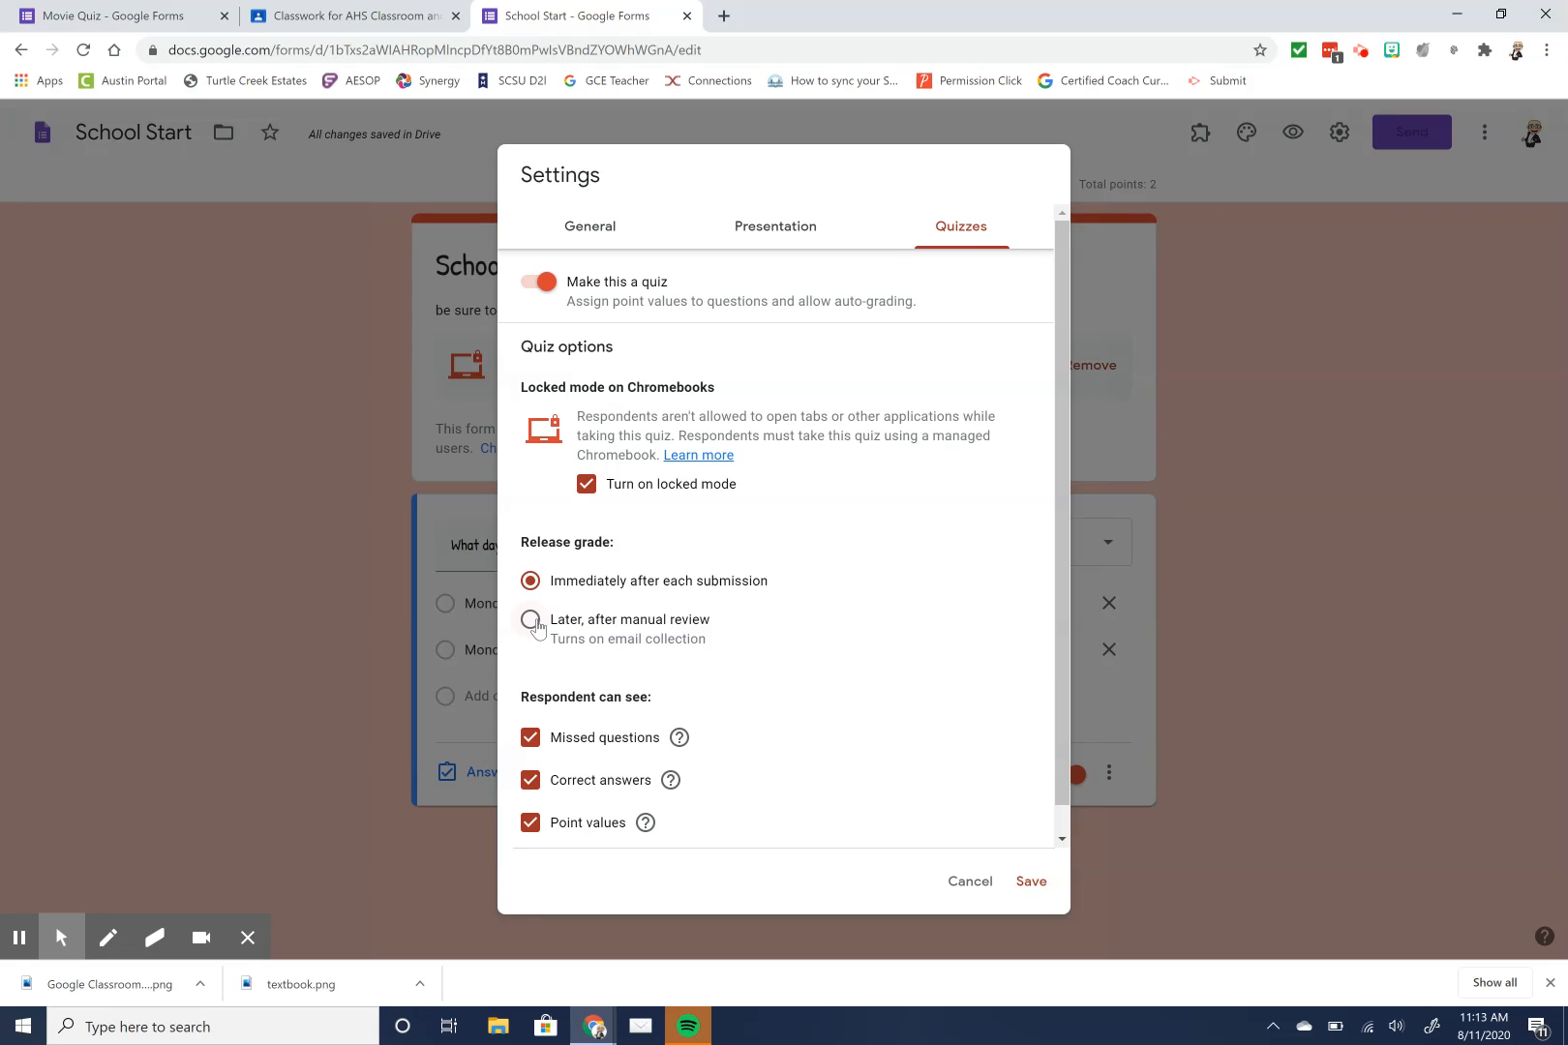
left_click(529, 740)
left_click(535, 786)
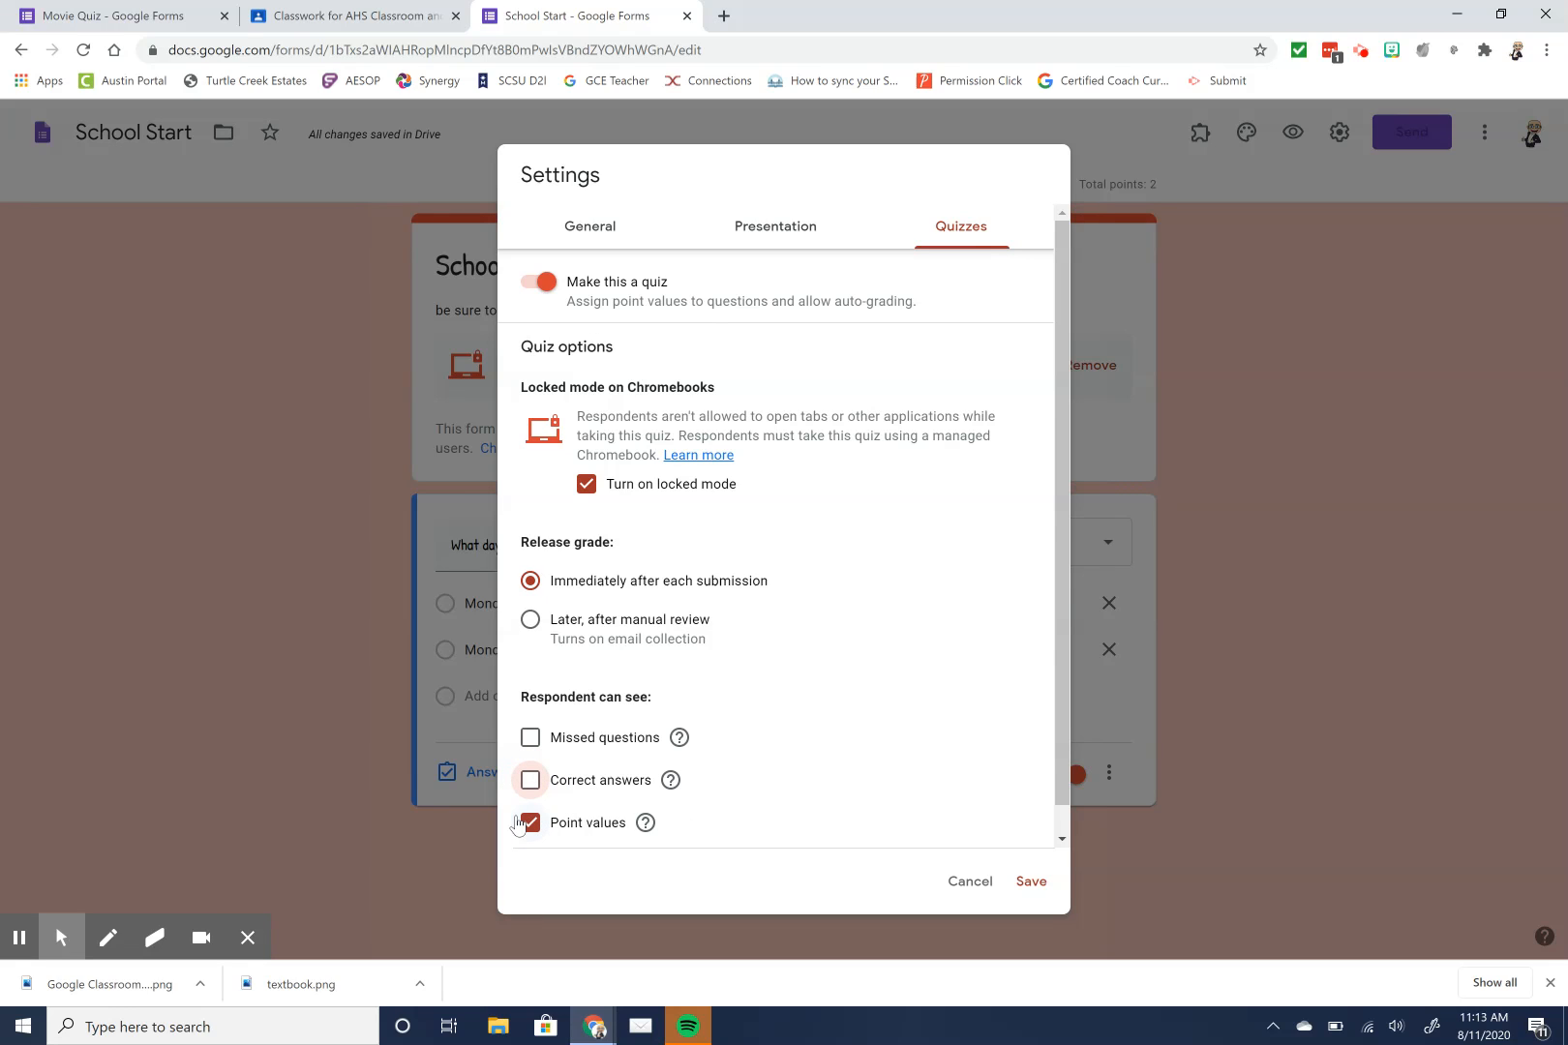
left_click(531, 825)
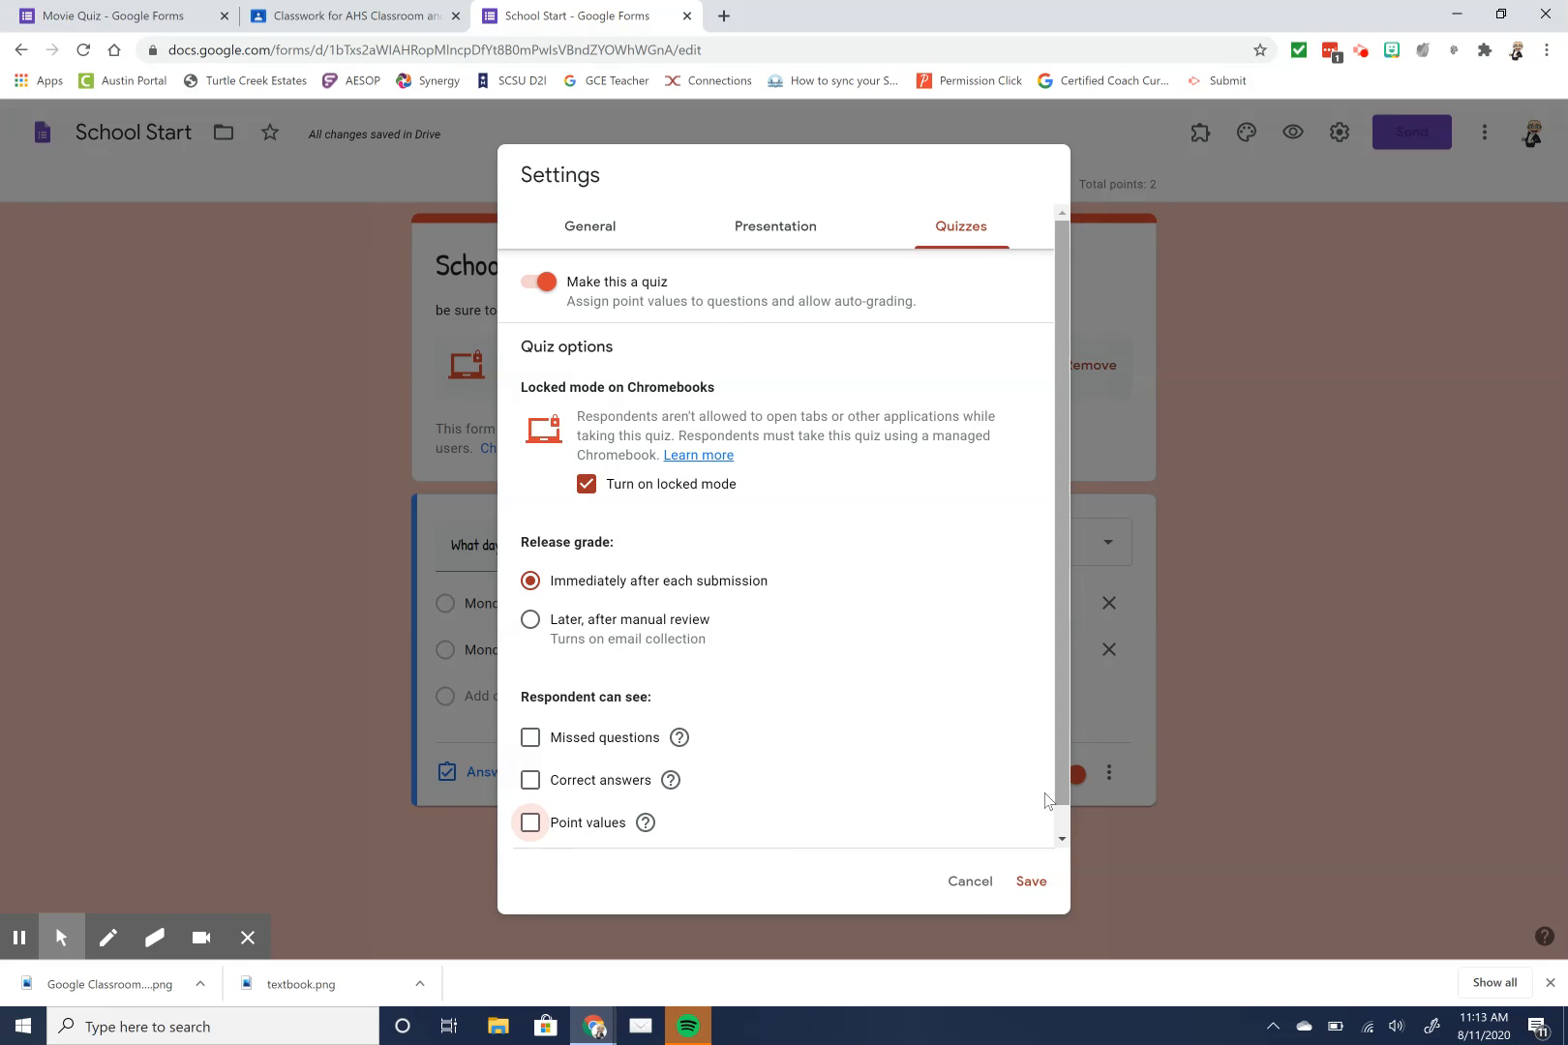
left_click(1032, 882)
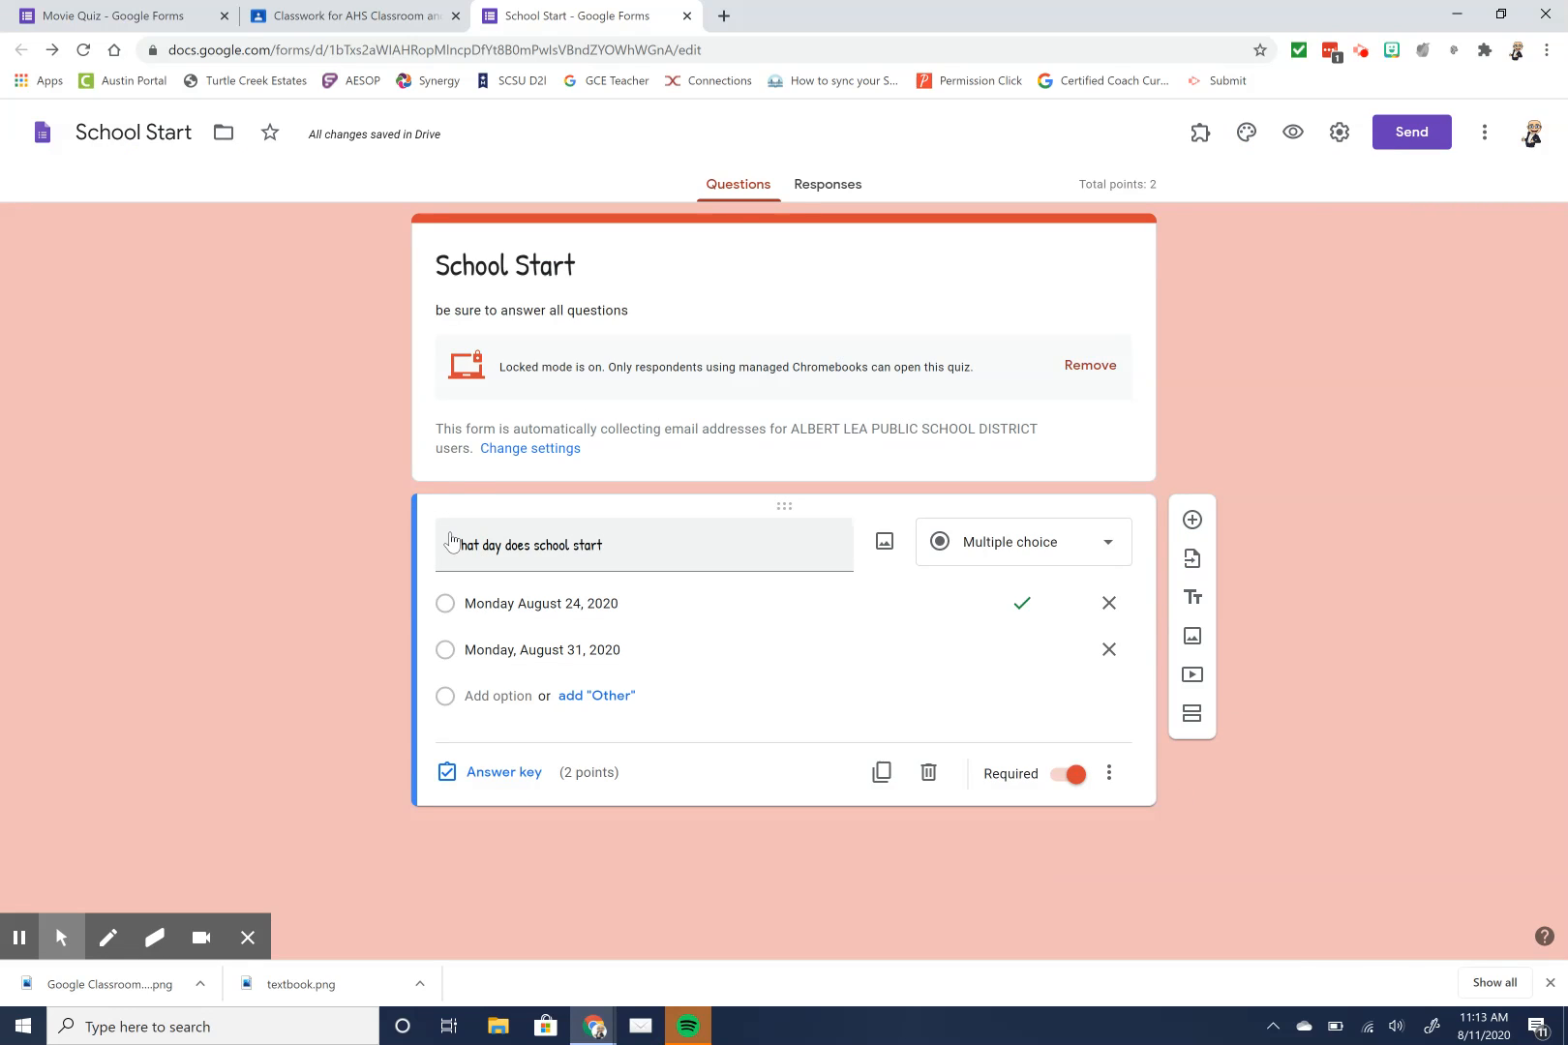
- Return from the form to Google Classroom, reload the page and reopen the School Start draft assignment for editing
left_click(687, 17)
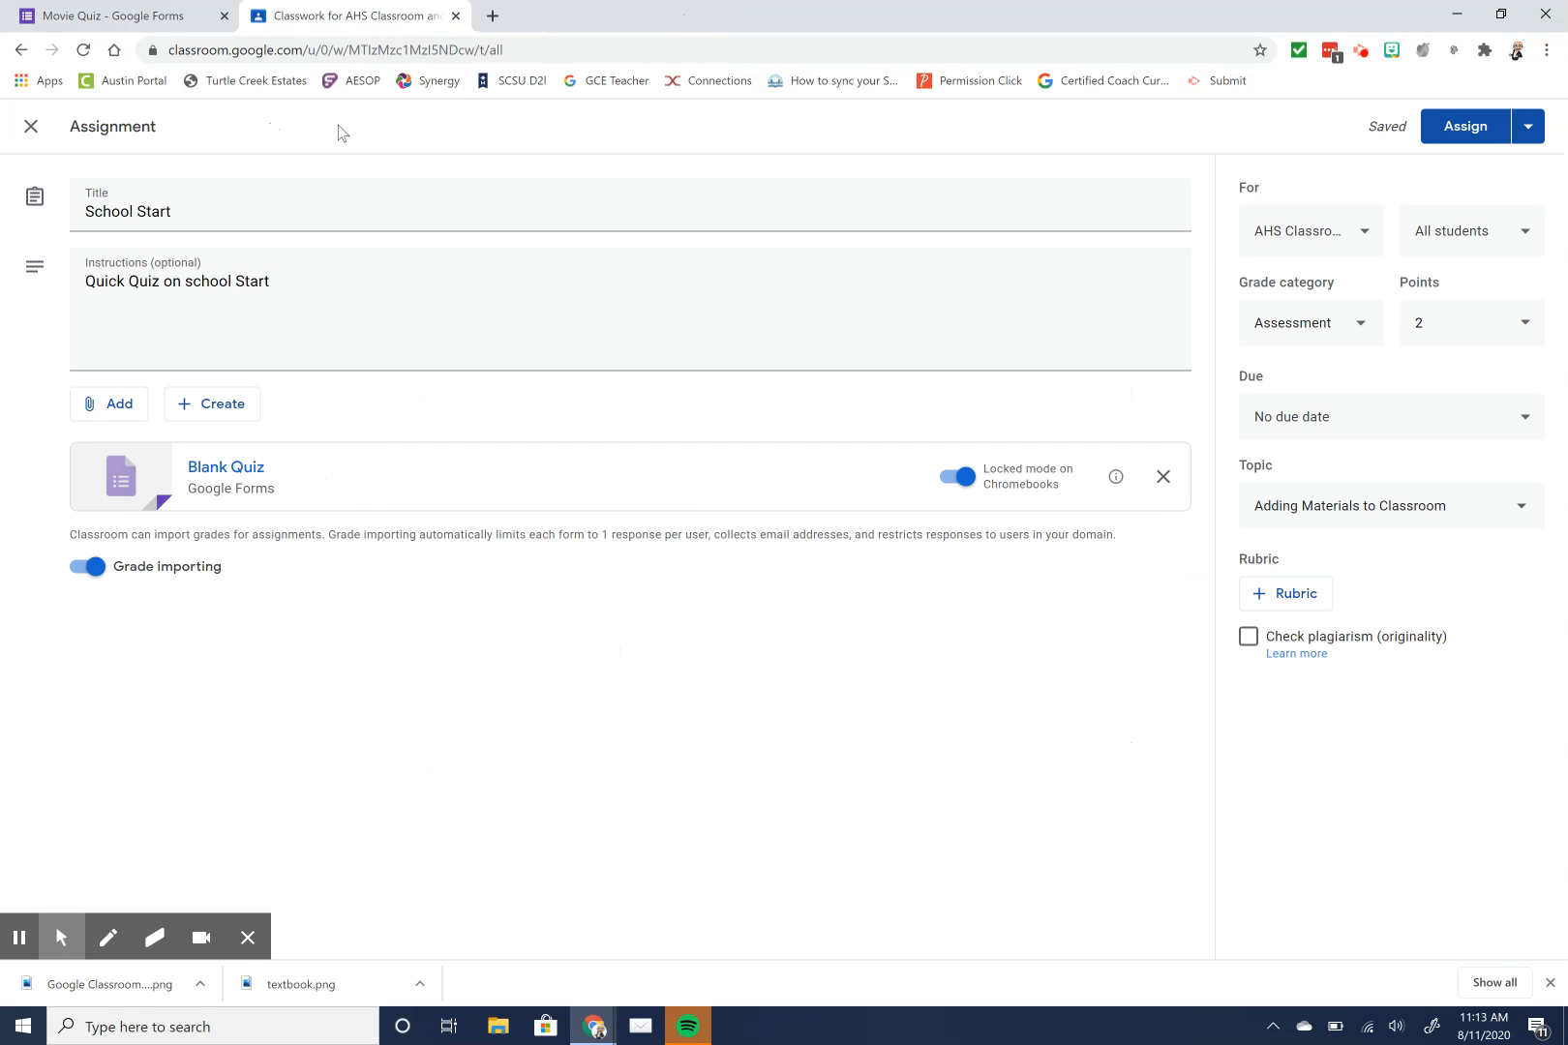
left_click(83, 49)
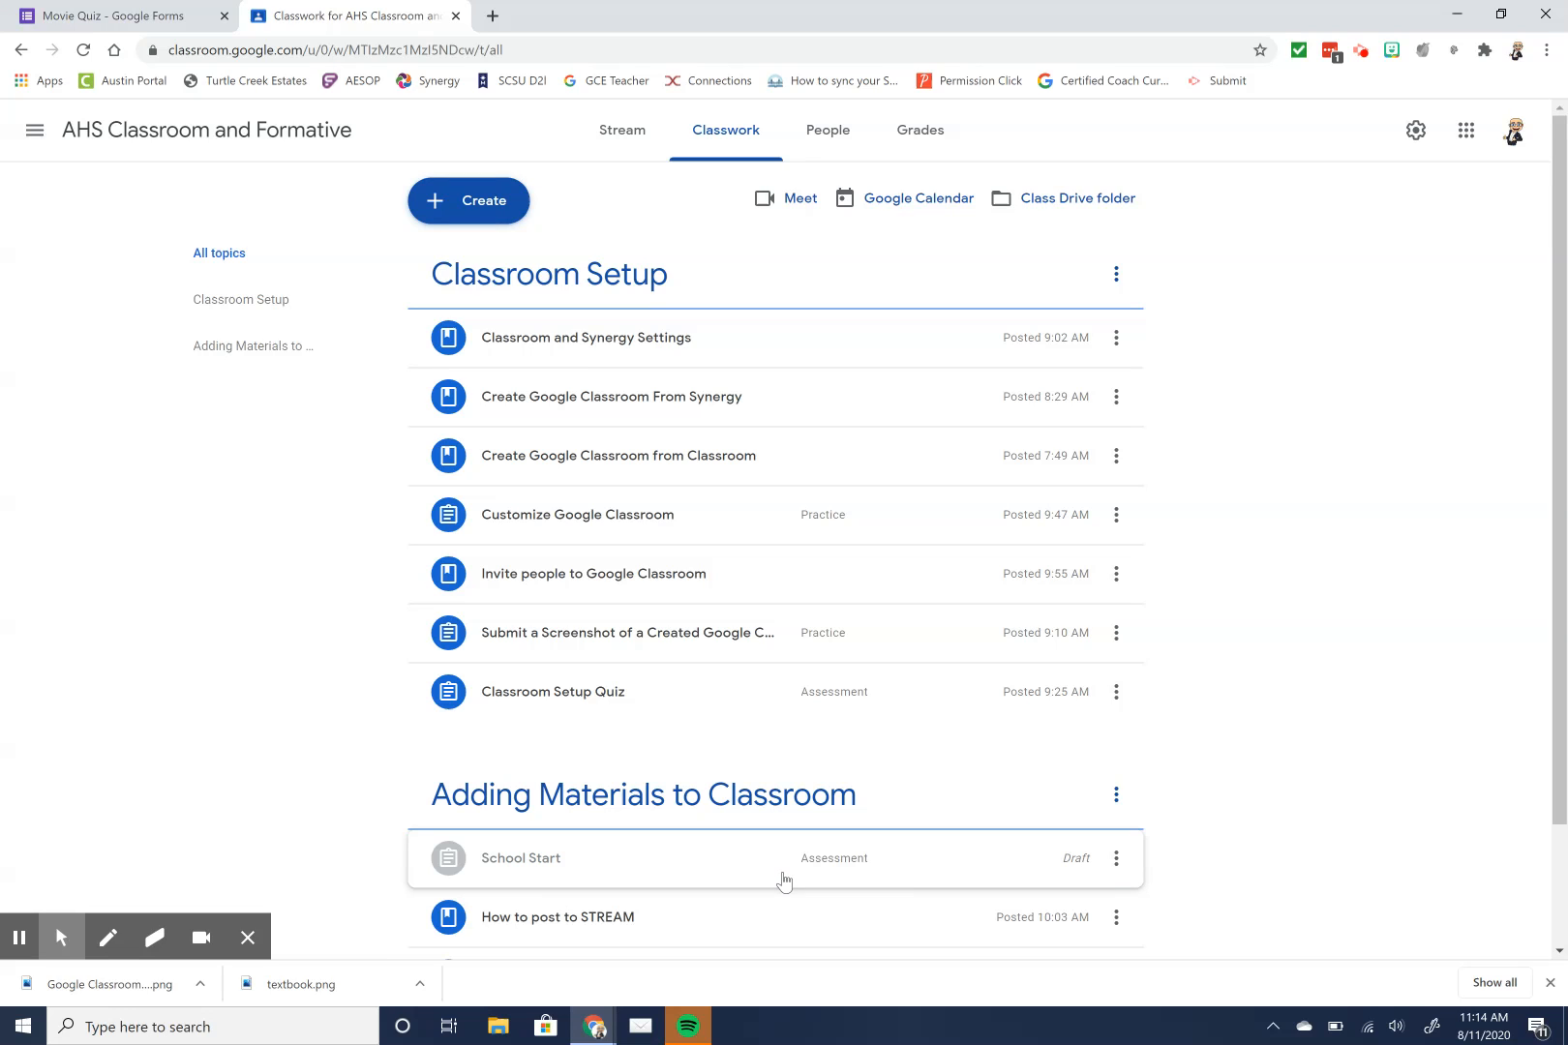
left_click(1029, 863)
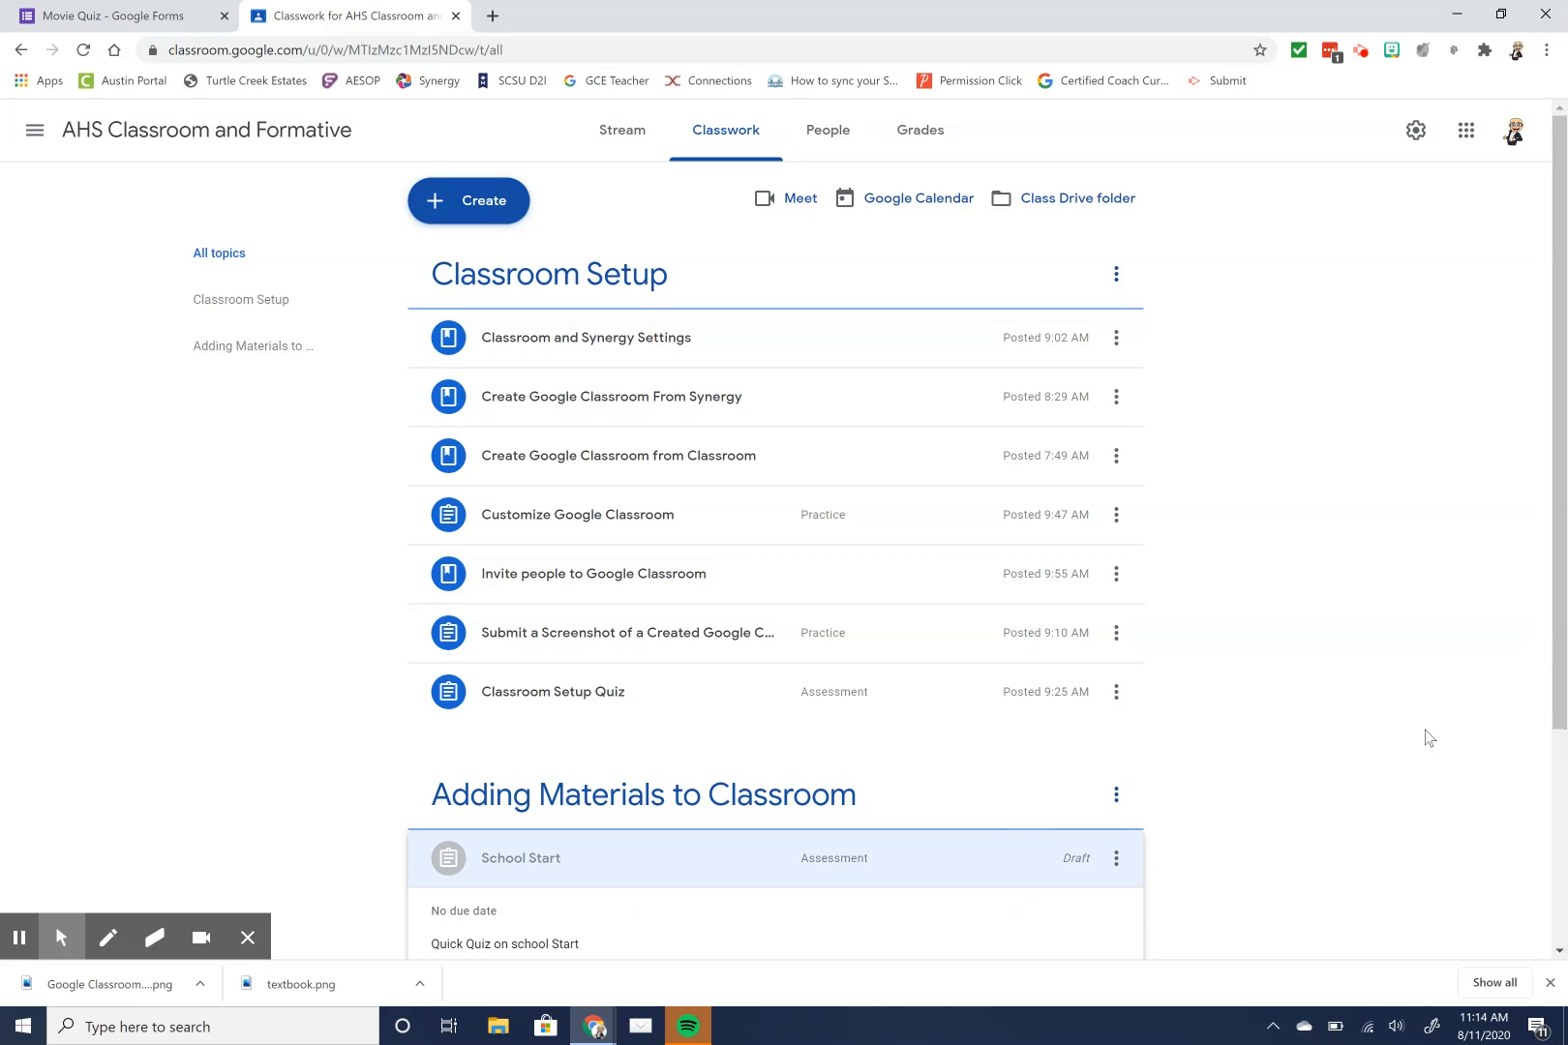
left_click_drag(1561, 627, 1561, 804)
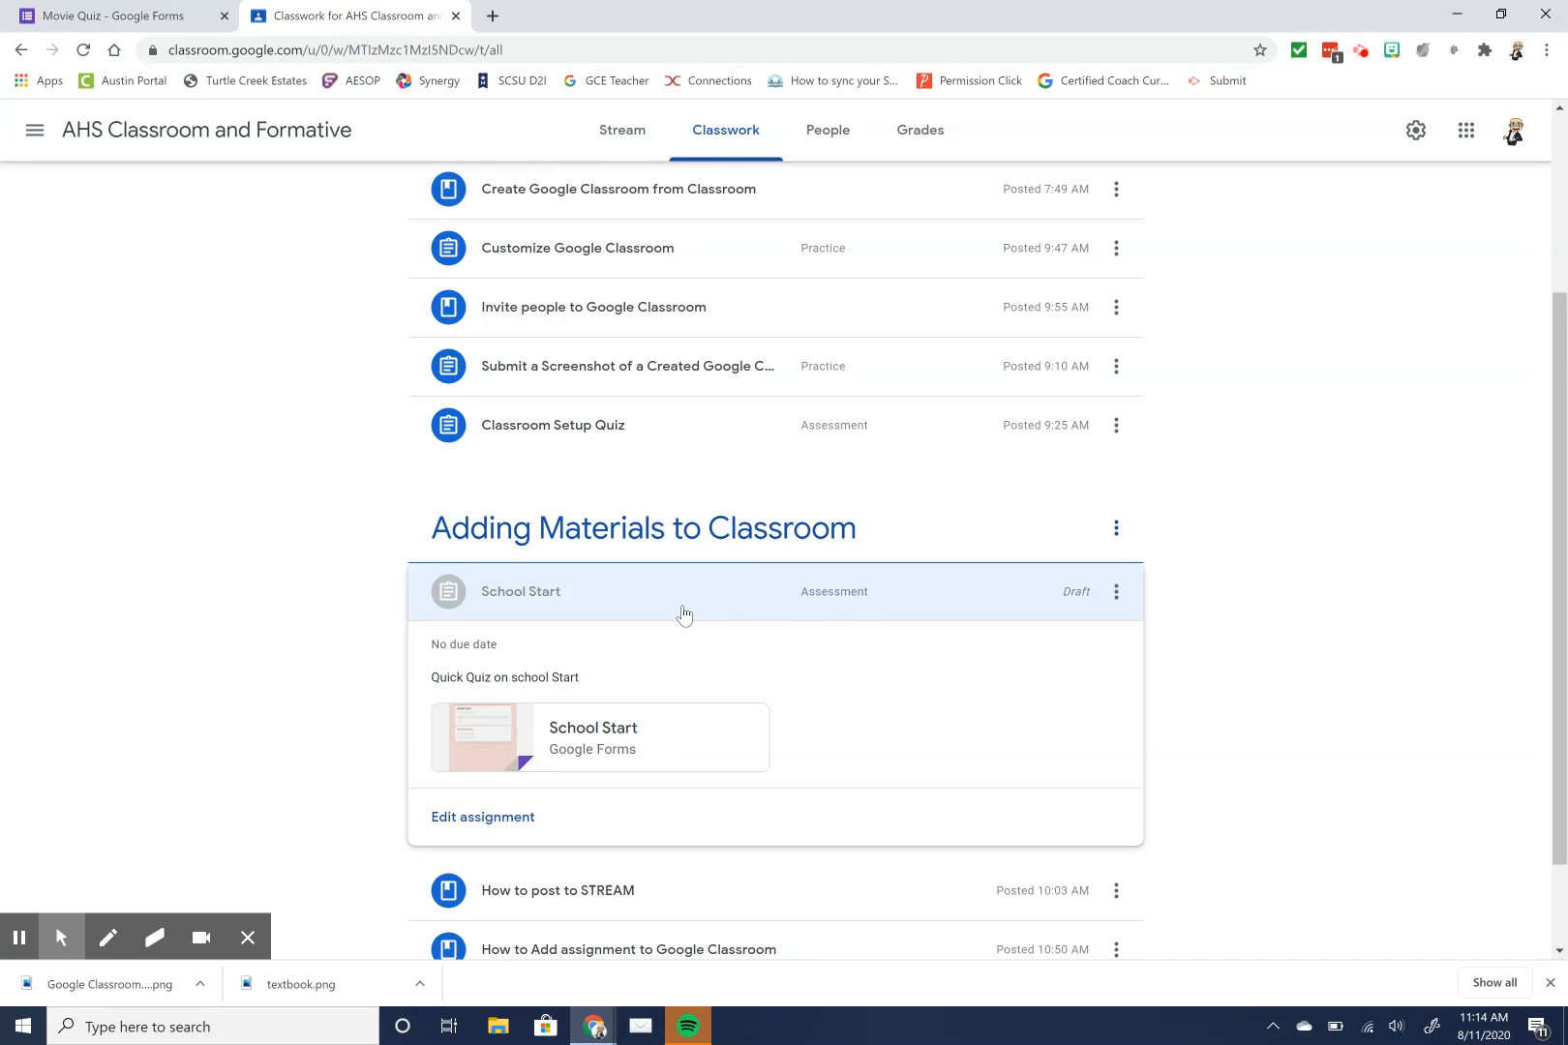
left_click(1117, 598)
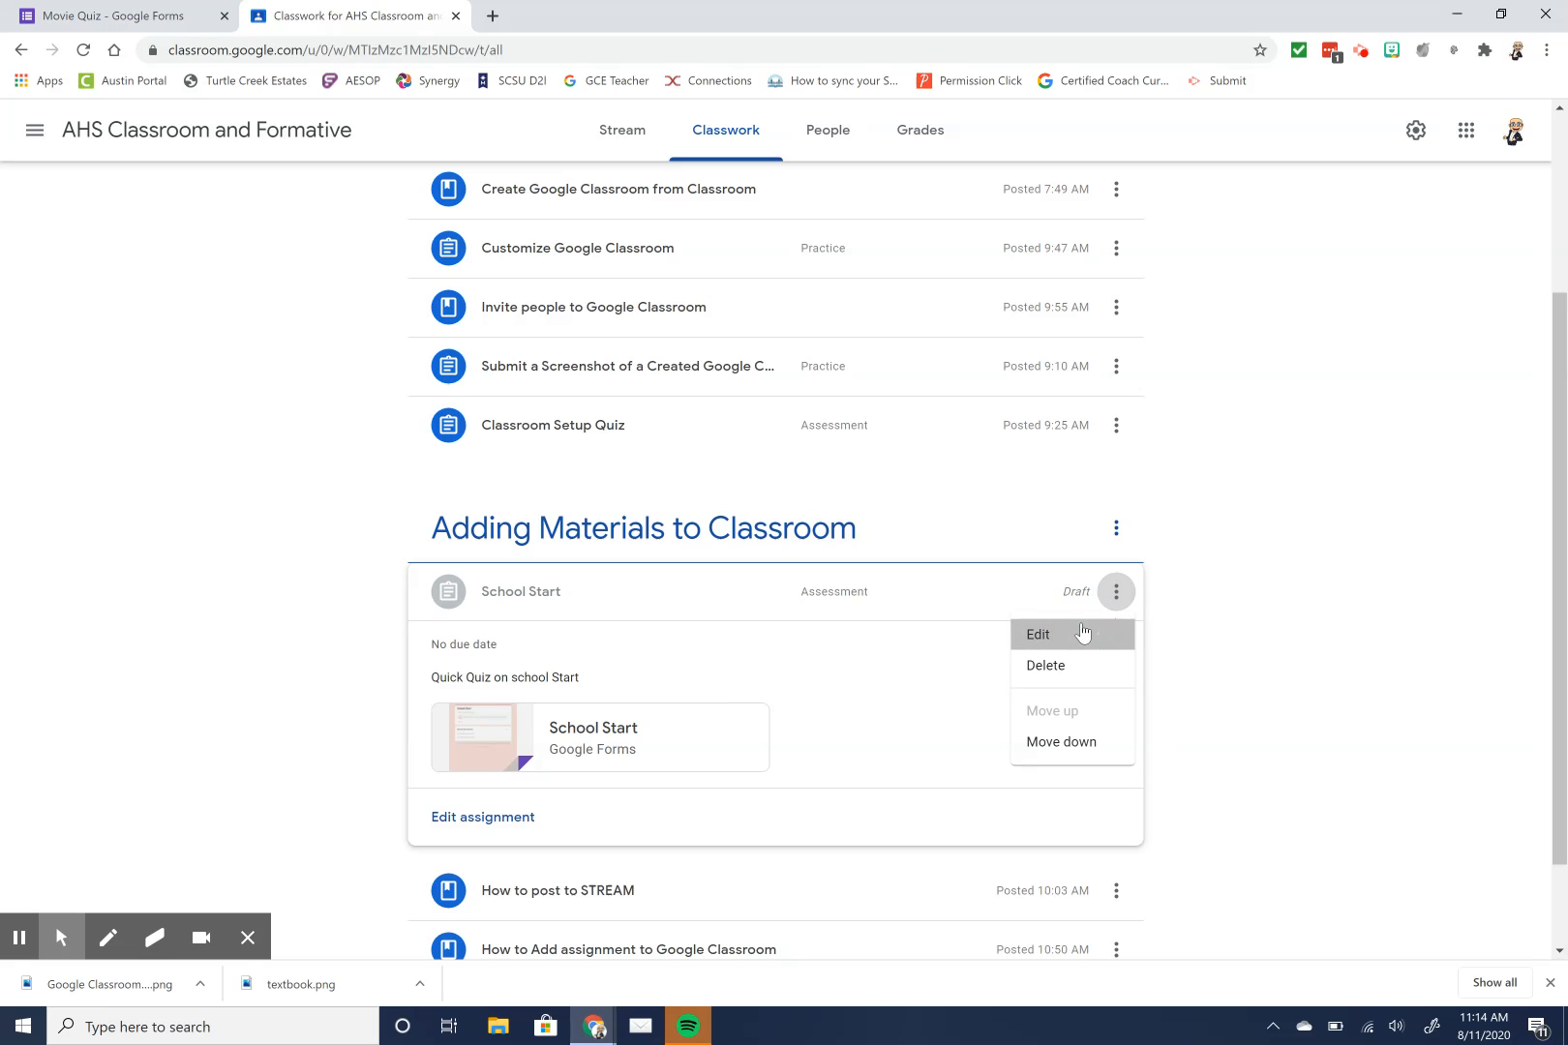
left_click(1082, 629)
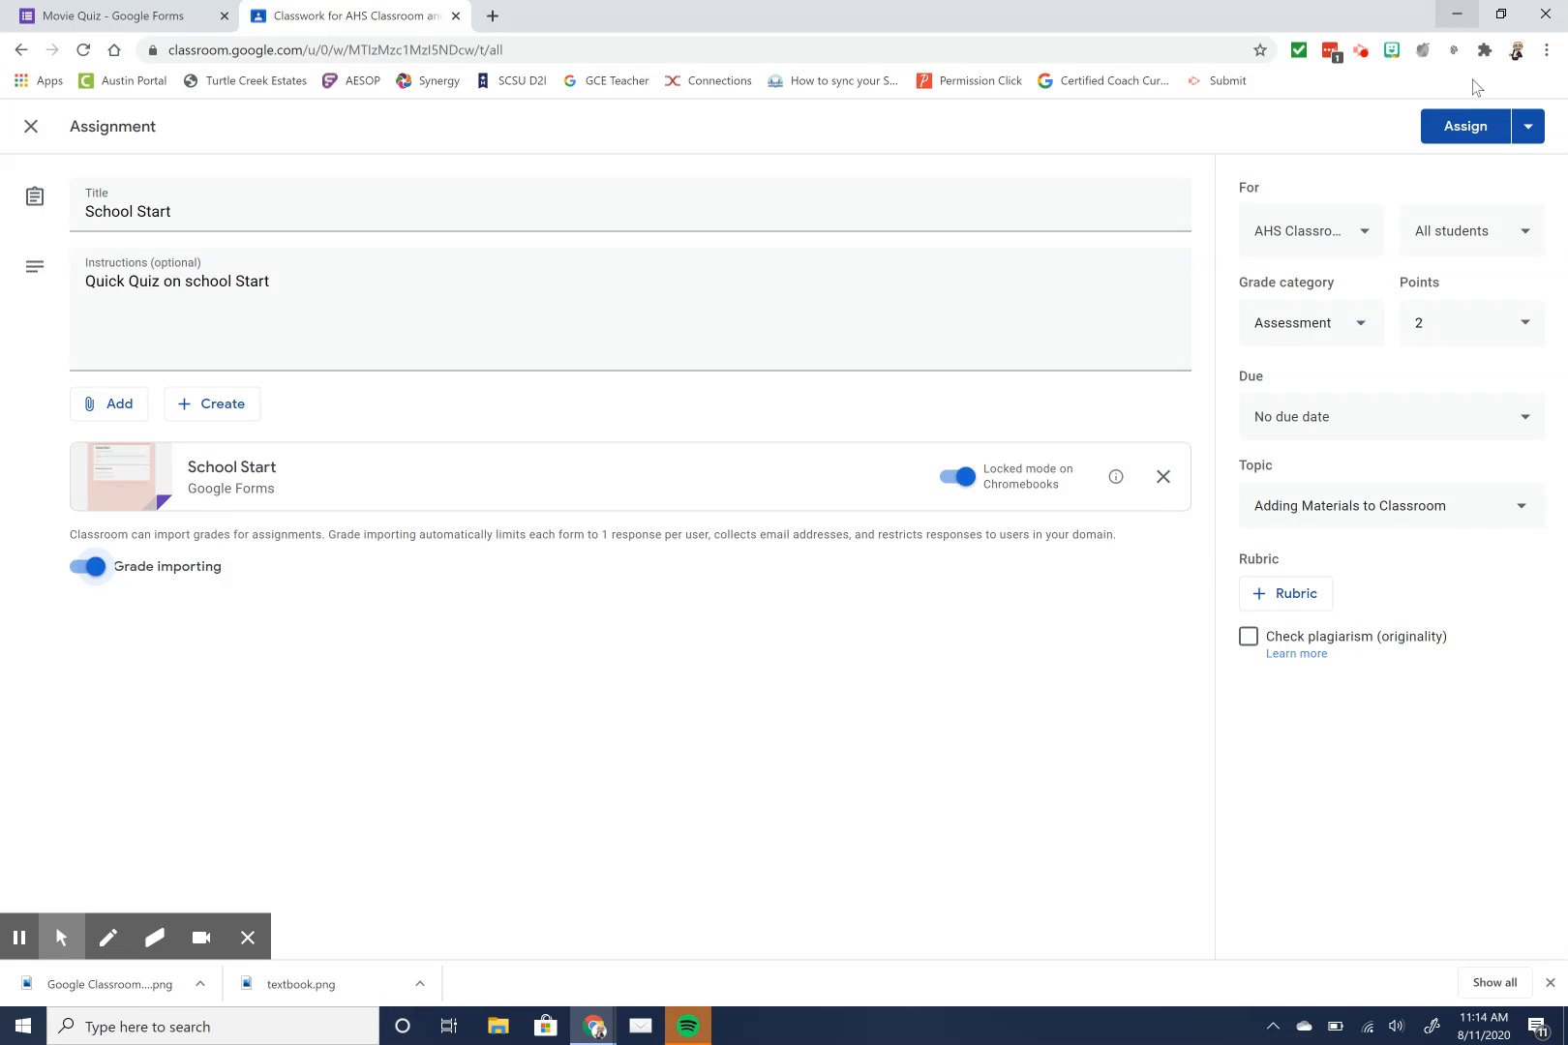
- Assign the School Start quiz to all students and move it below the example assignment in Adding Materials to Classroom
left_click(1489, 126)
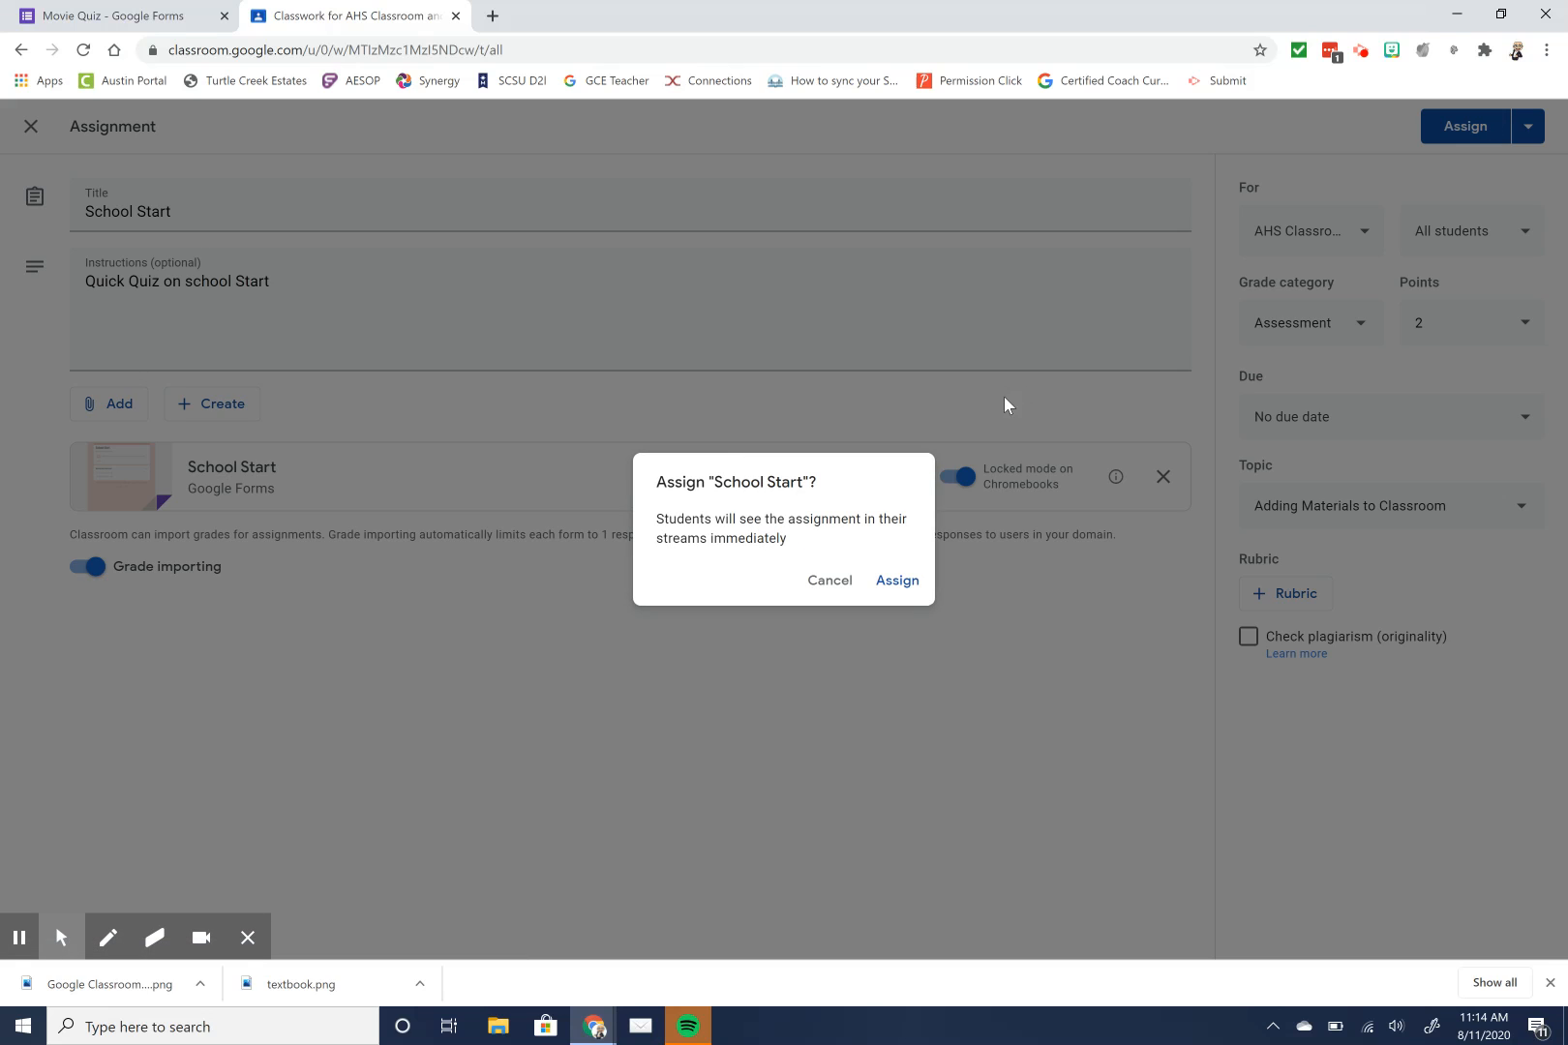
left_click(900, 581)
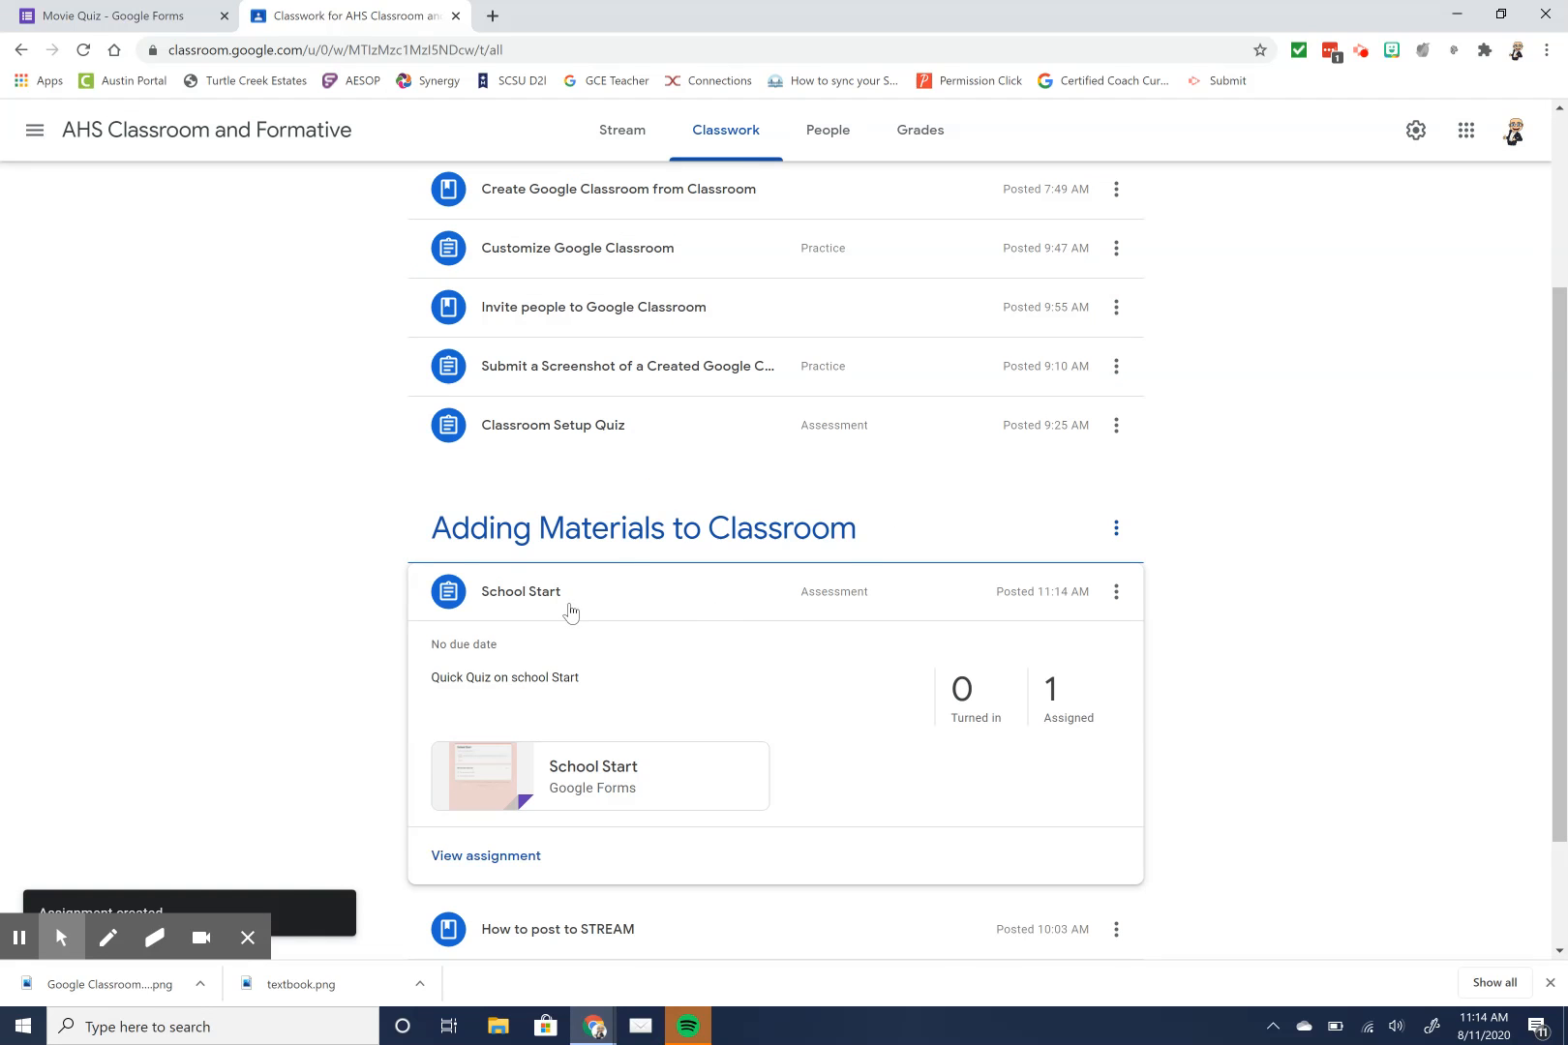
left_click_drag(567, 598, 633, 895)
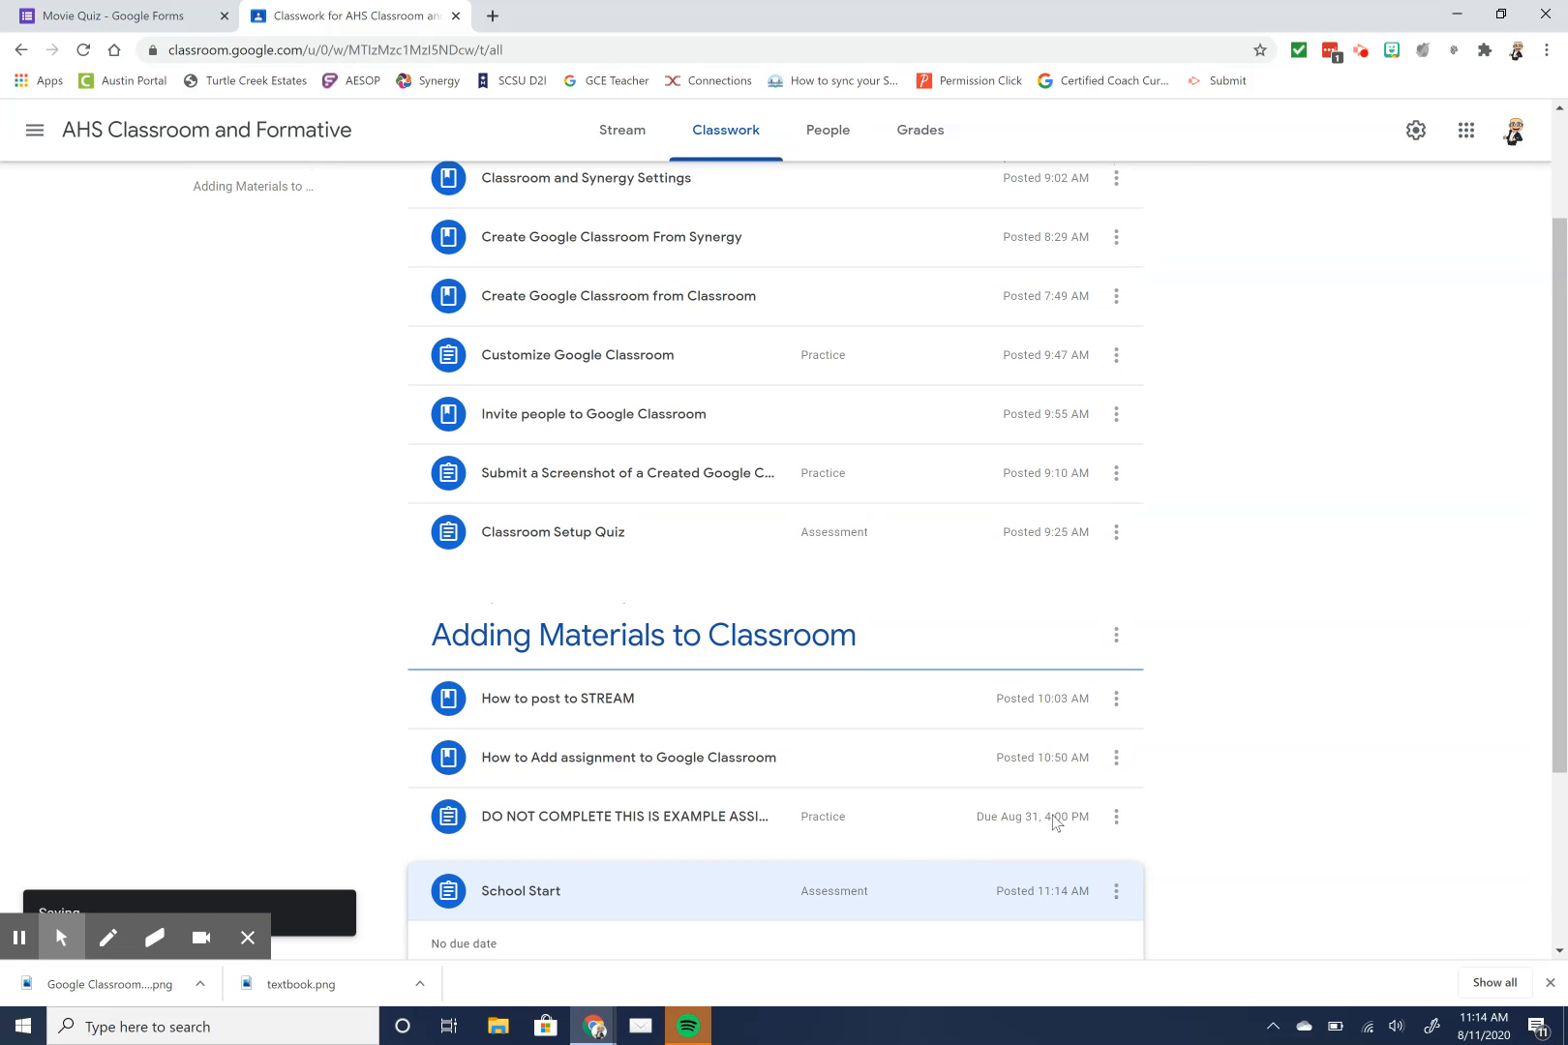
- Start a new quiz assignment in the class's classwork
scroll(1562, 616, "up", 2)
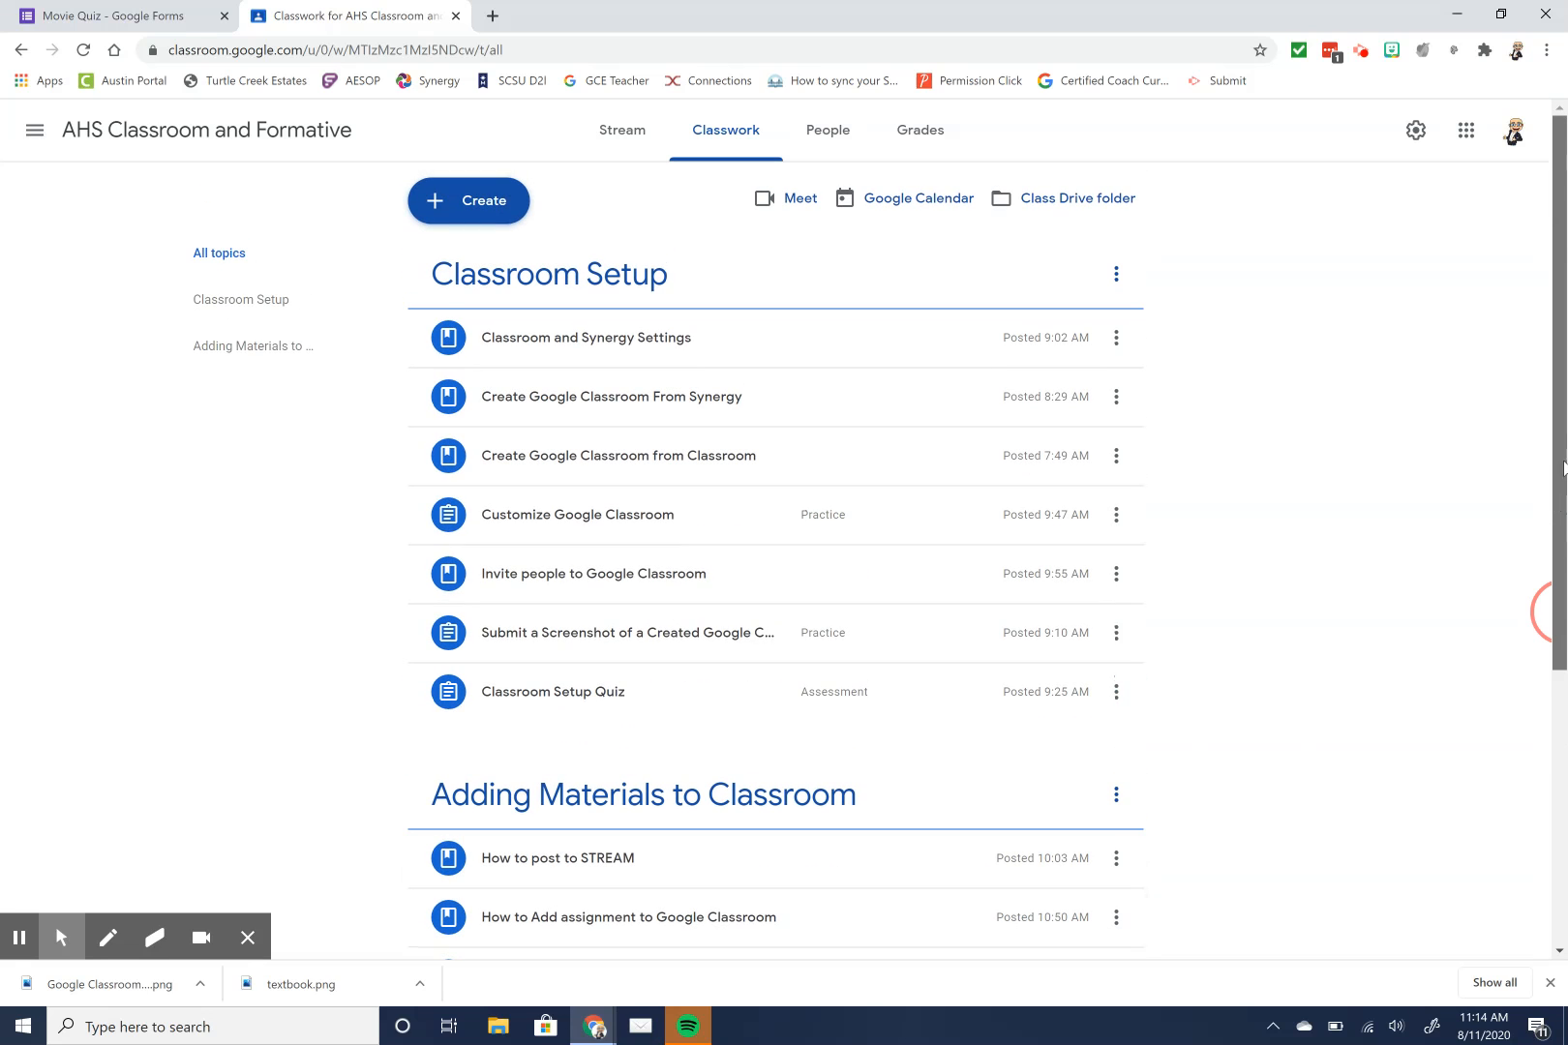
left_click(471, 210)
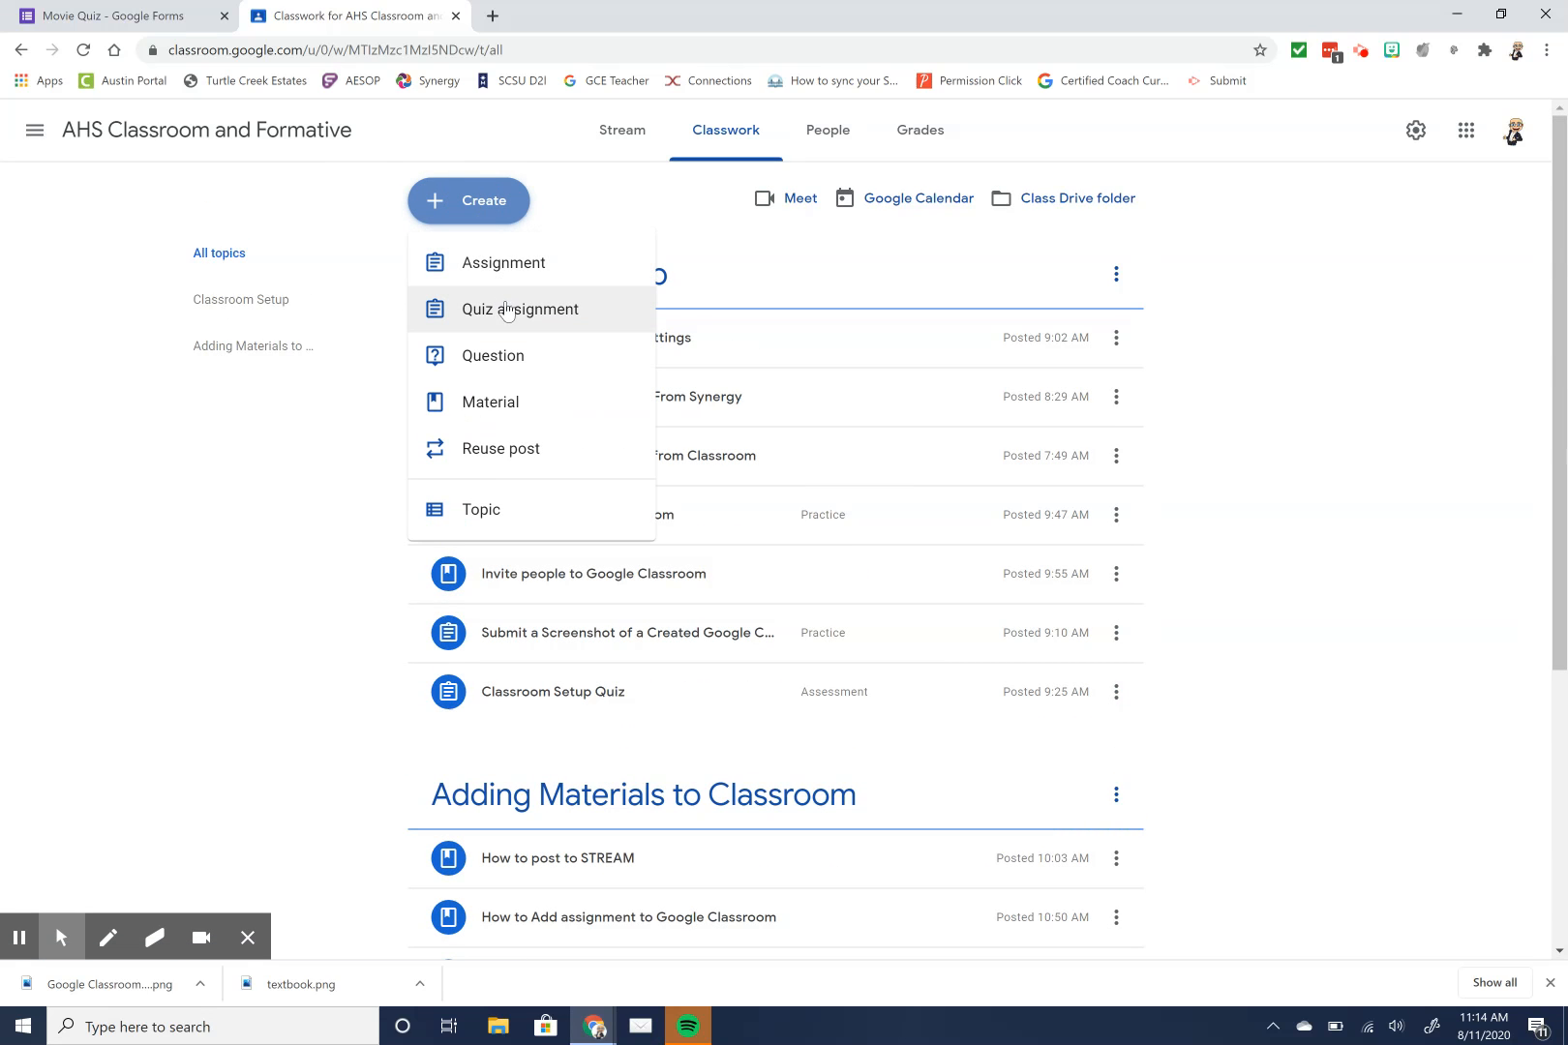
left_click(508, 310)
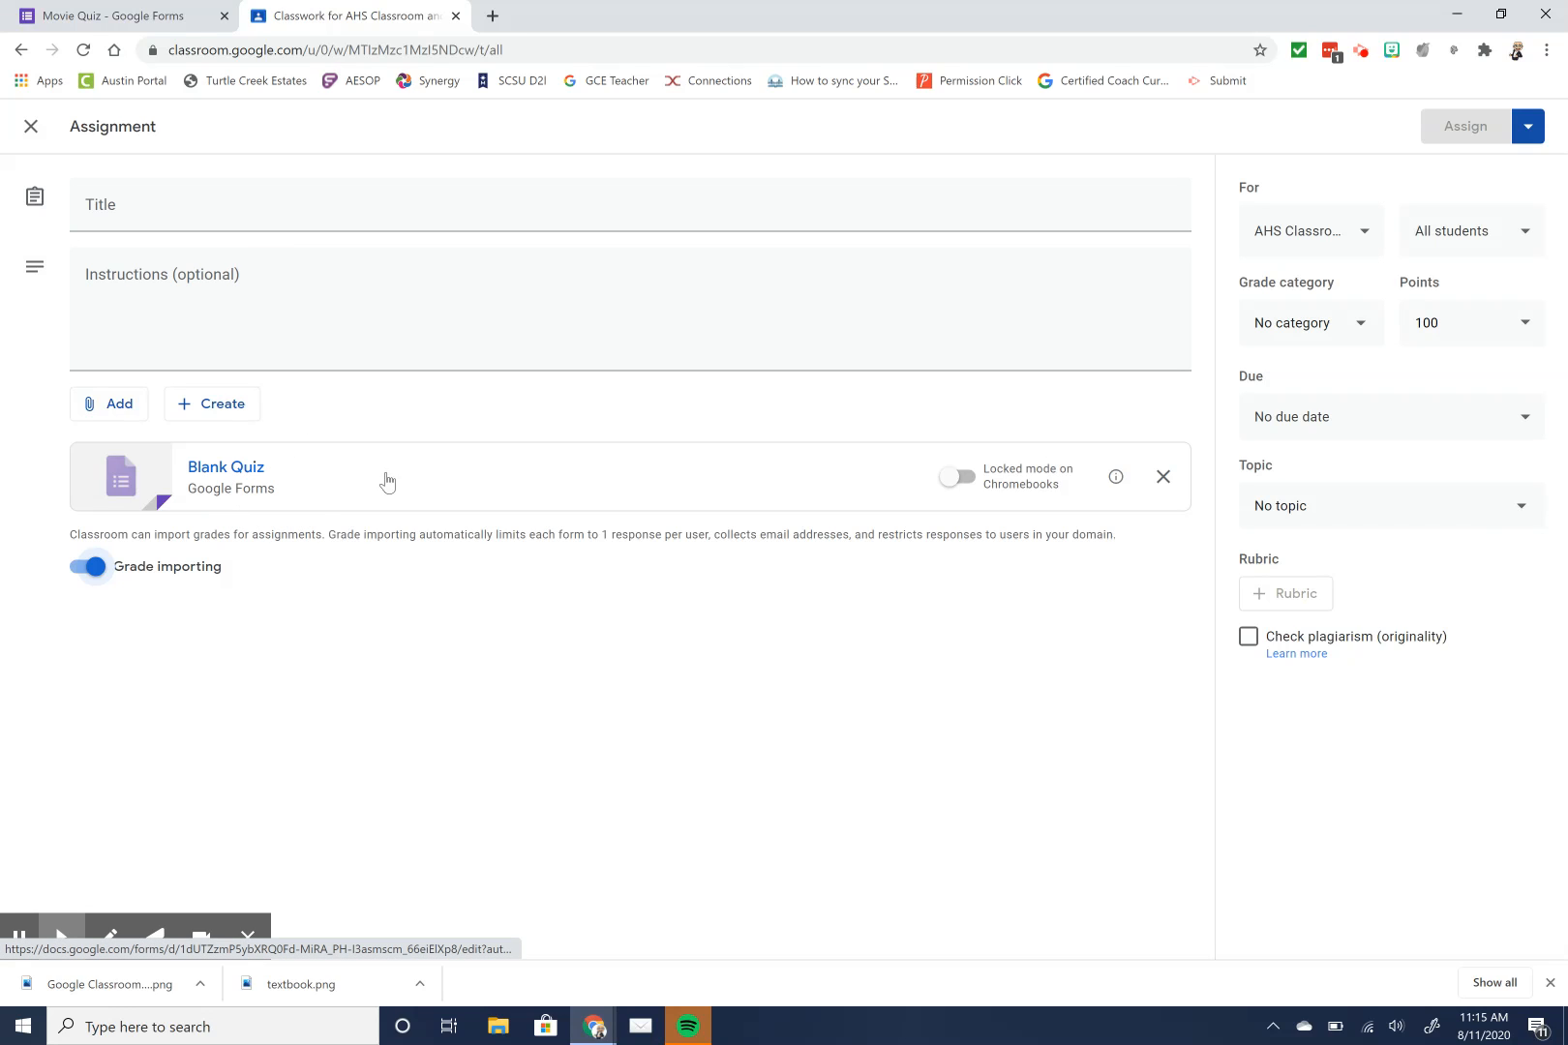
- Attach the existing Movie Quiz form from Google Drive to the assignment and remove the Blank Quiz attachment
left_click(112, 413)
left_click(121, 451)
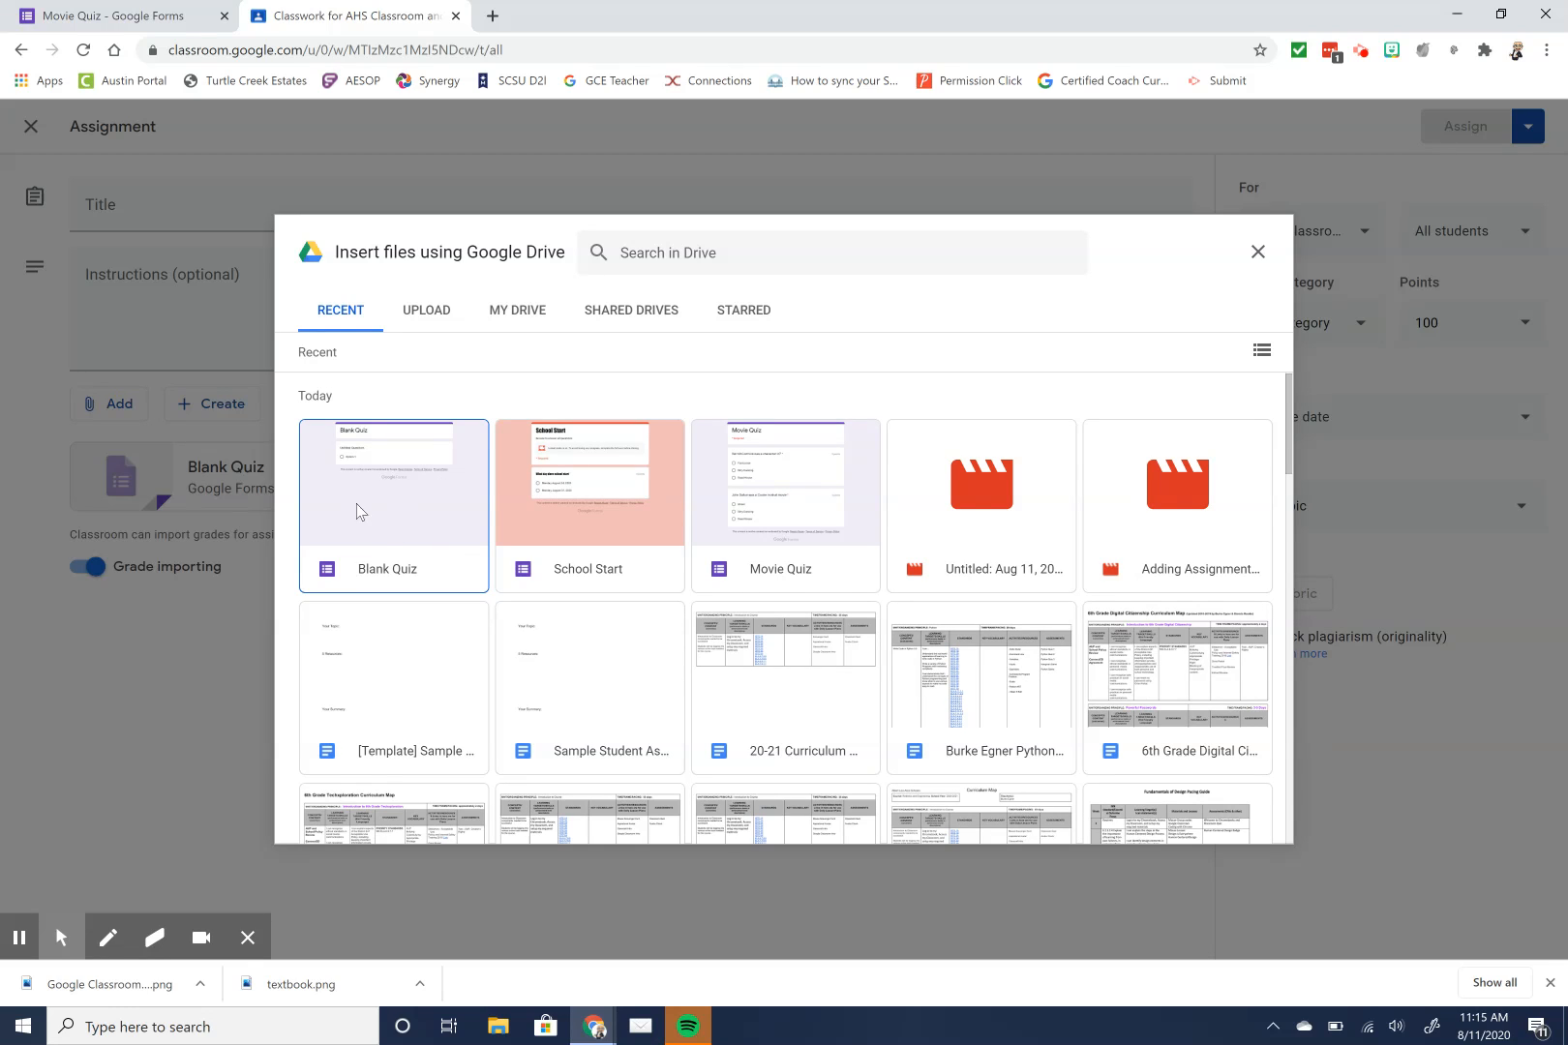
left_click(802, 507)
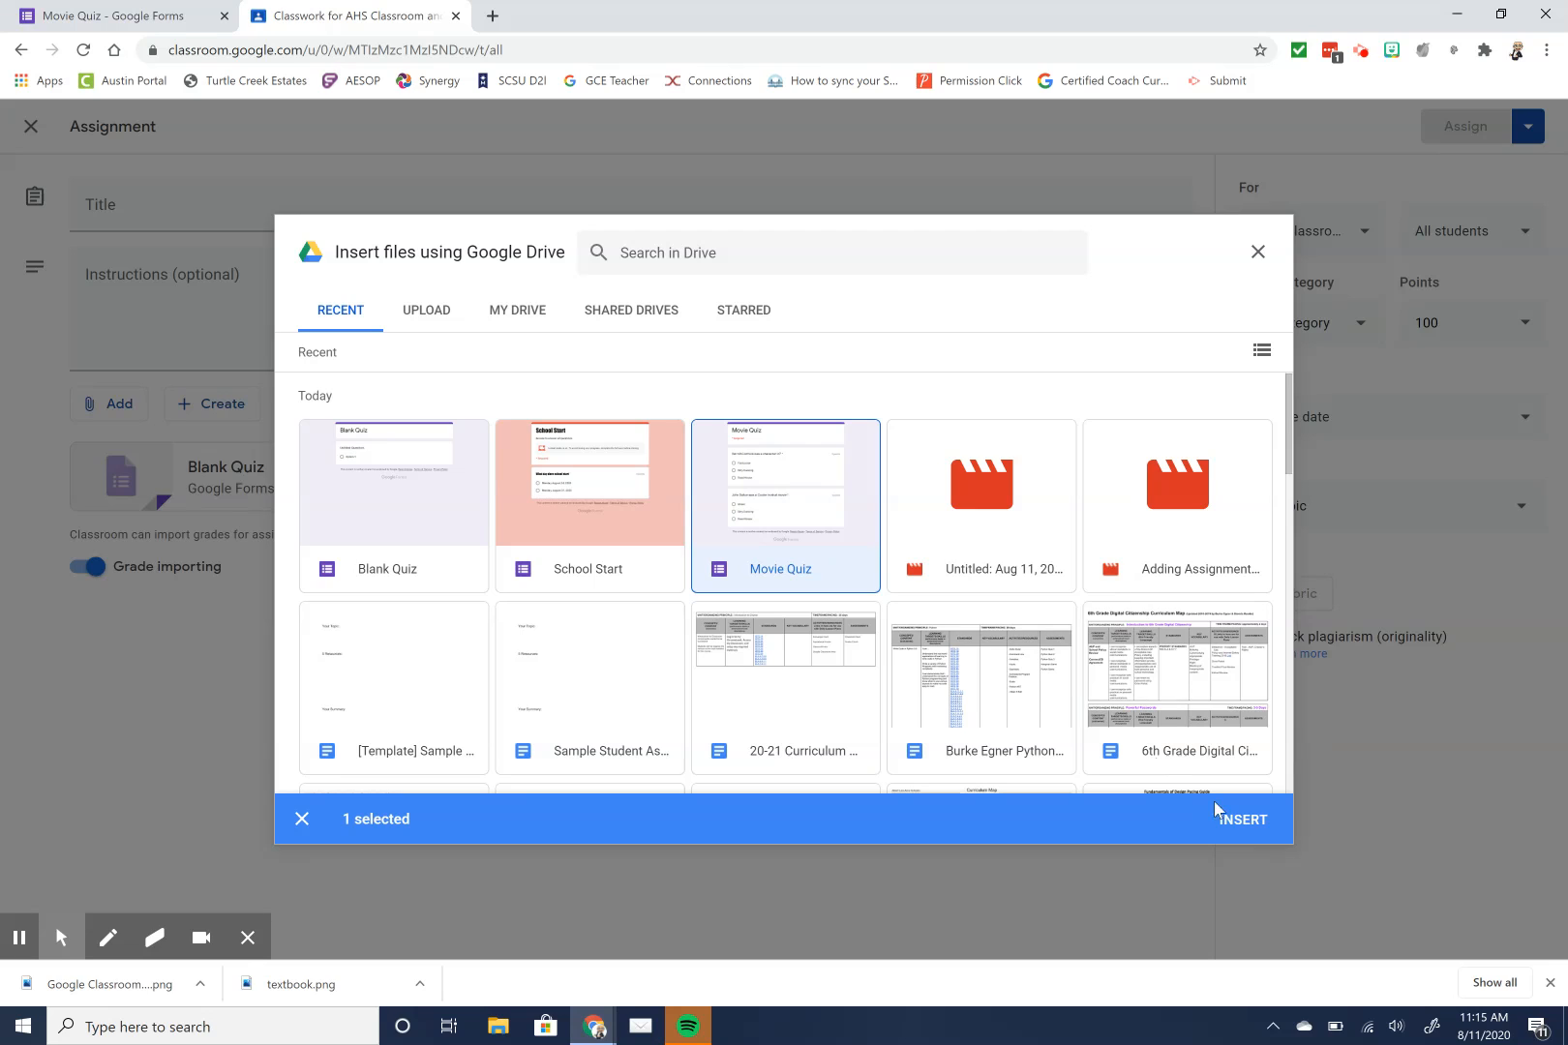
left_click(1225, 819)
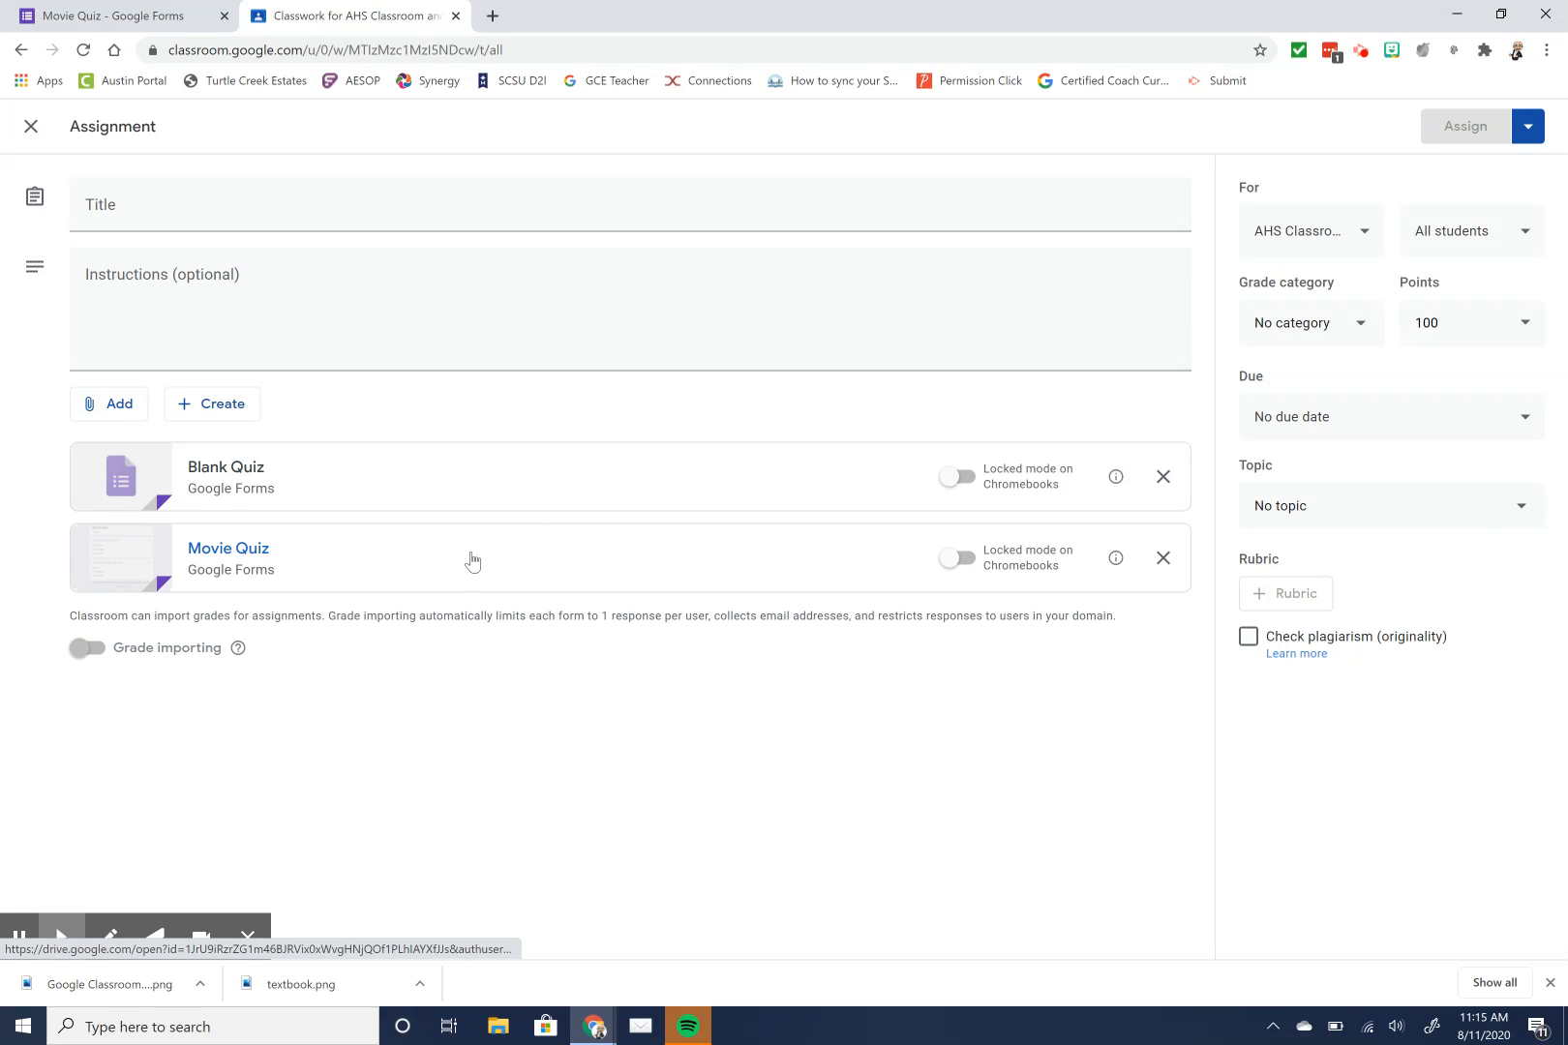
left_click(1164, 478)
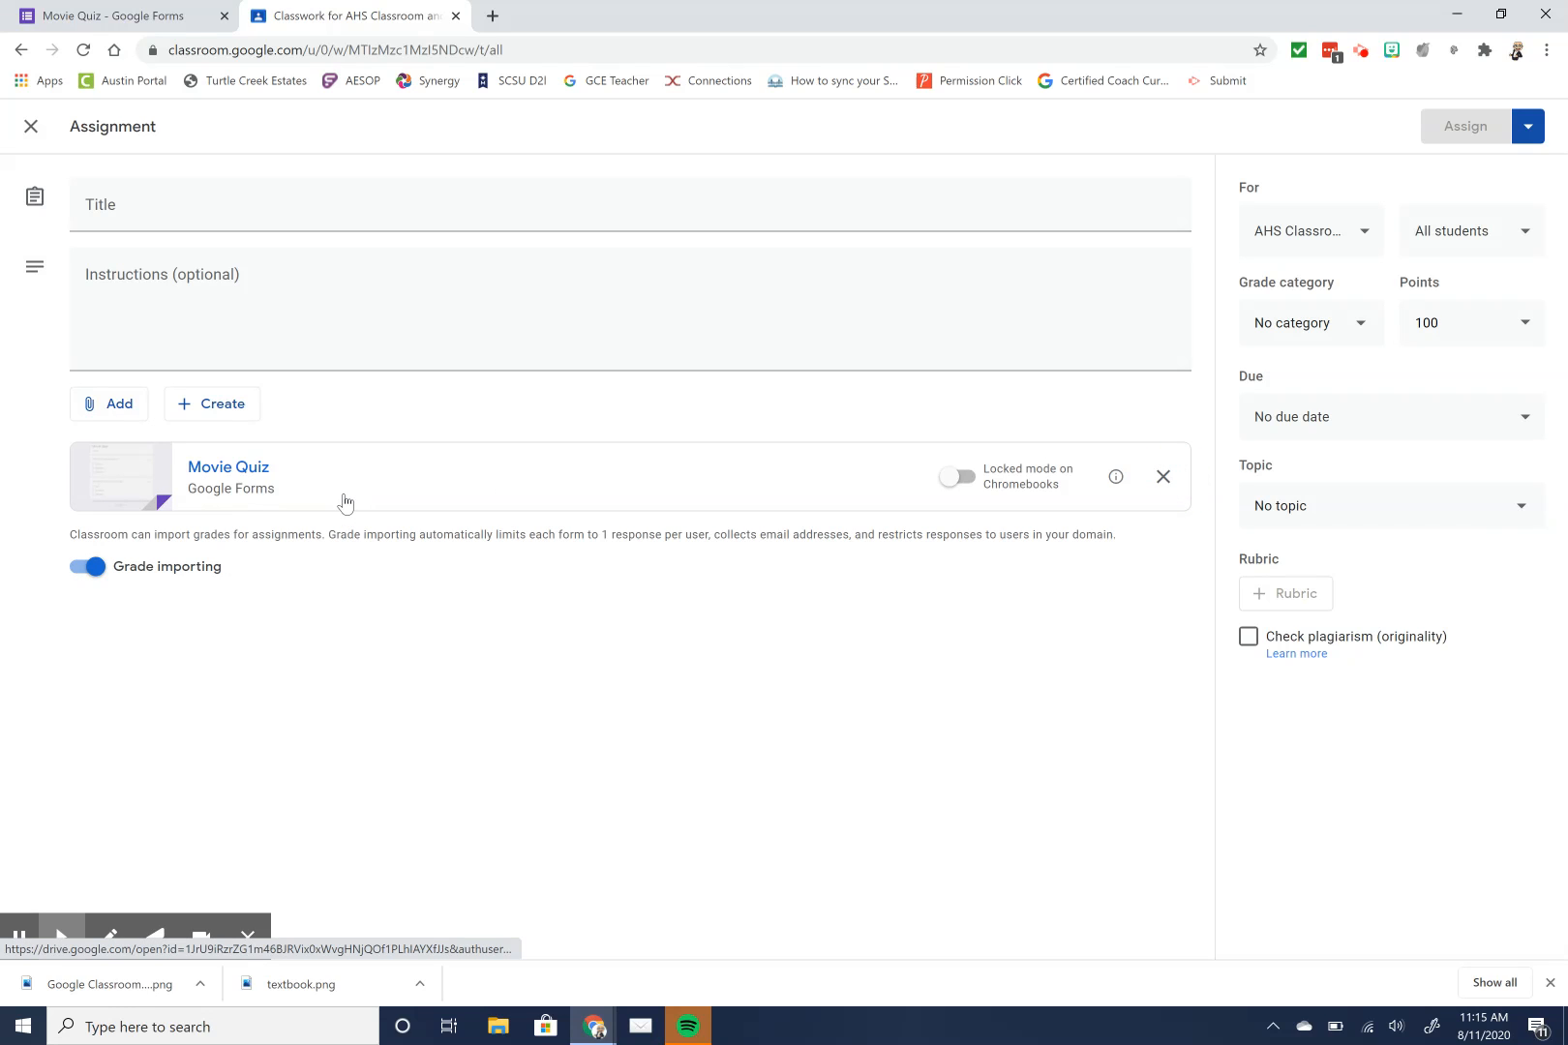
- Open Google Forms in a new browser tab
left_click(492, 16)
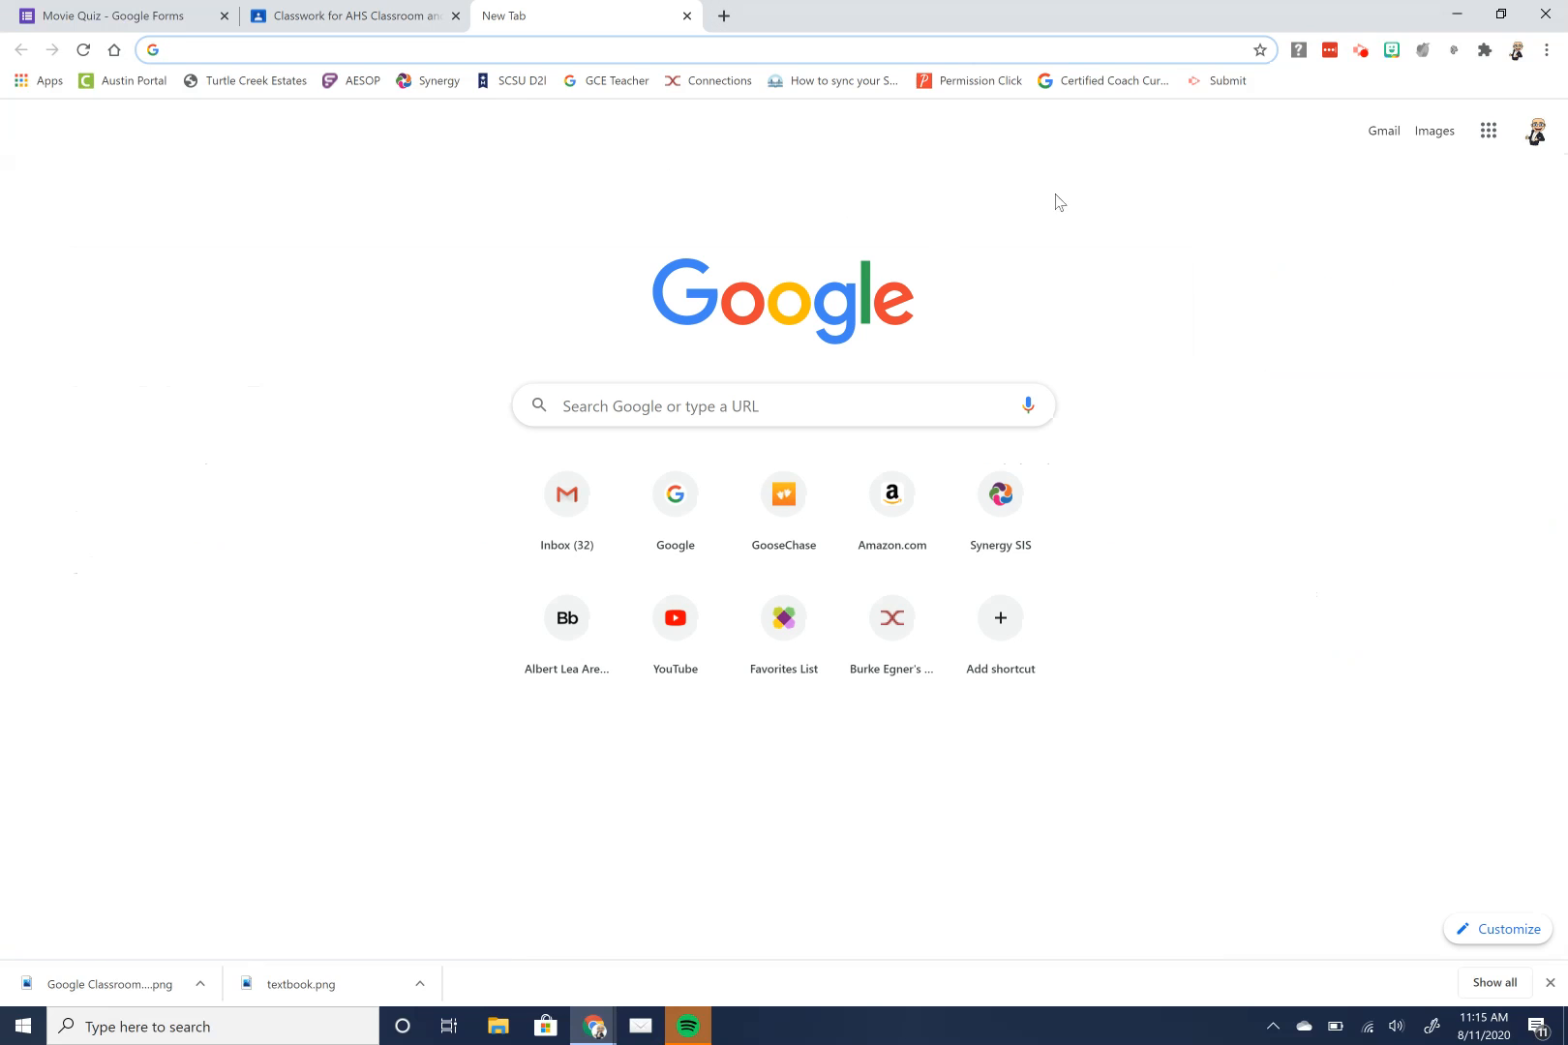
left_click(1488, 131)
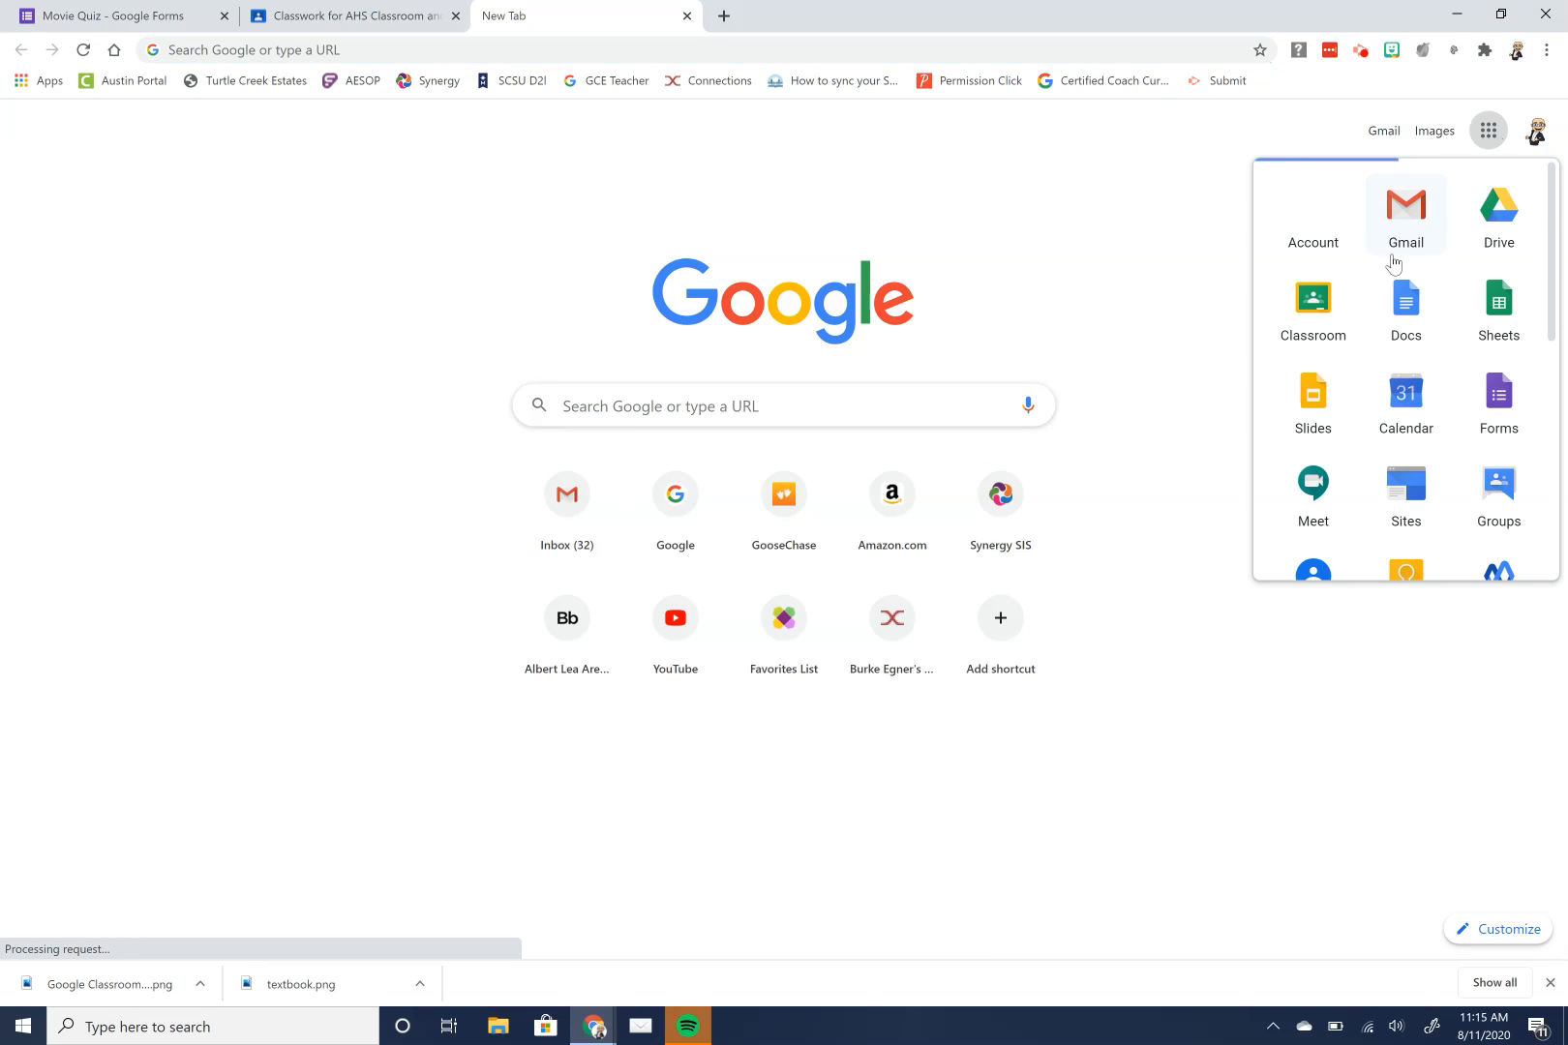
left_click(1500, 399)
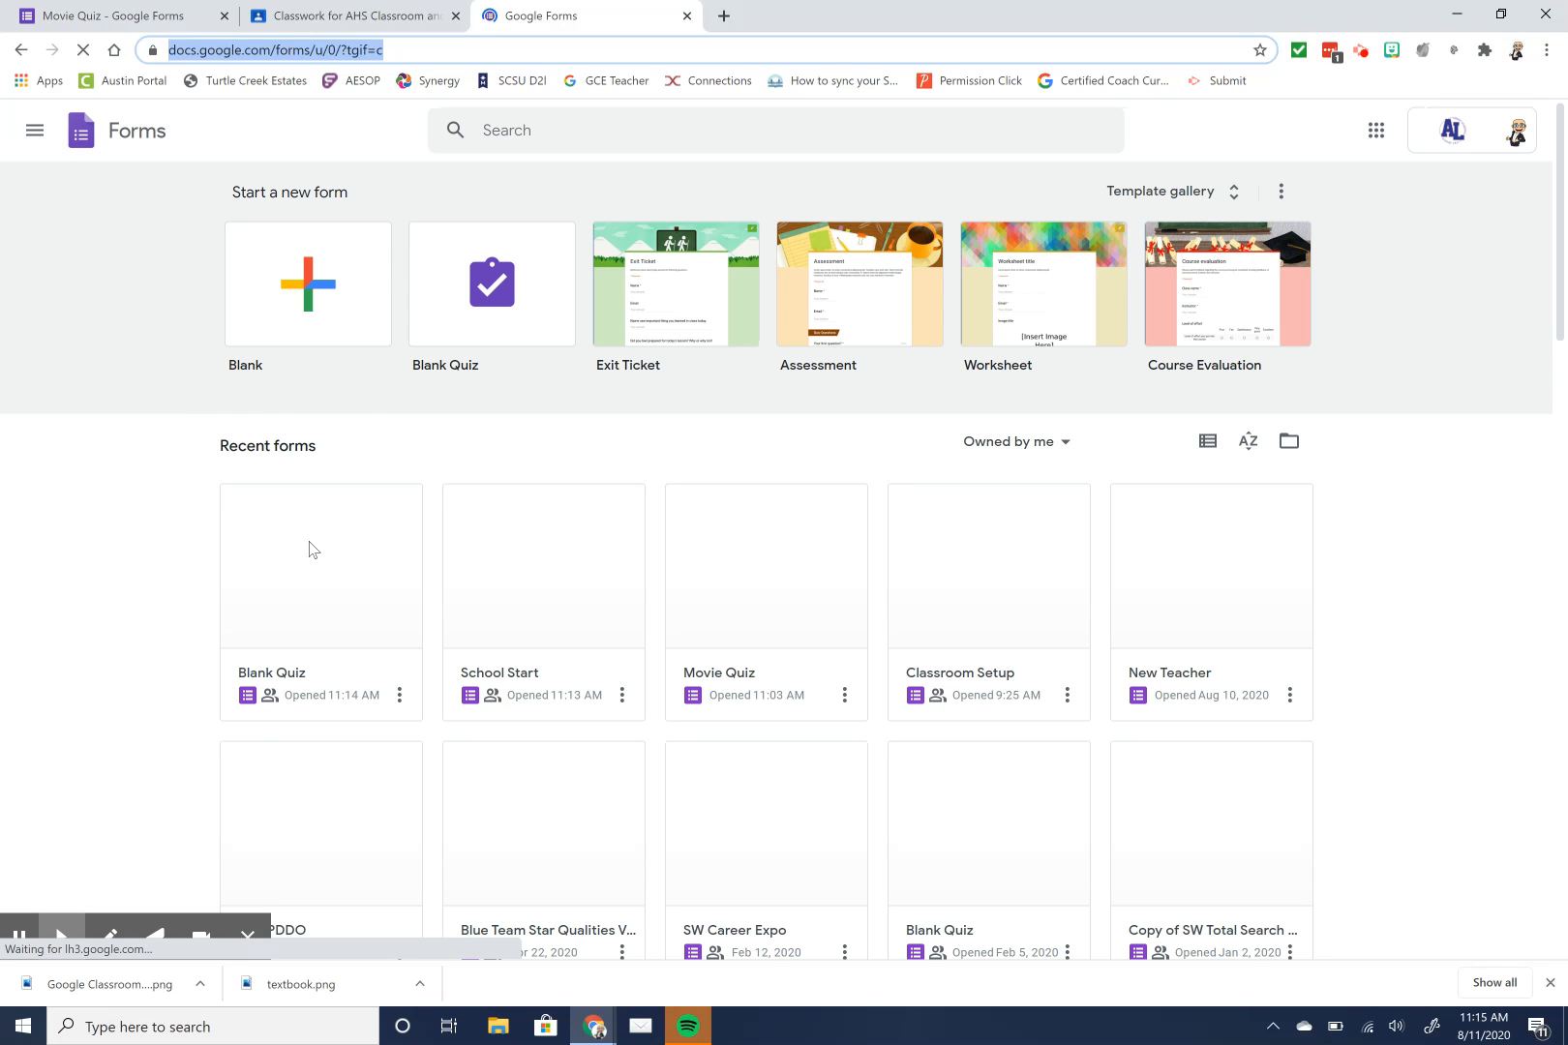
- Move the most recently opened Blank Quiz form to the trash and return to the Classroom assignment
left_click(400, 696)
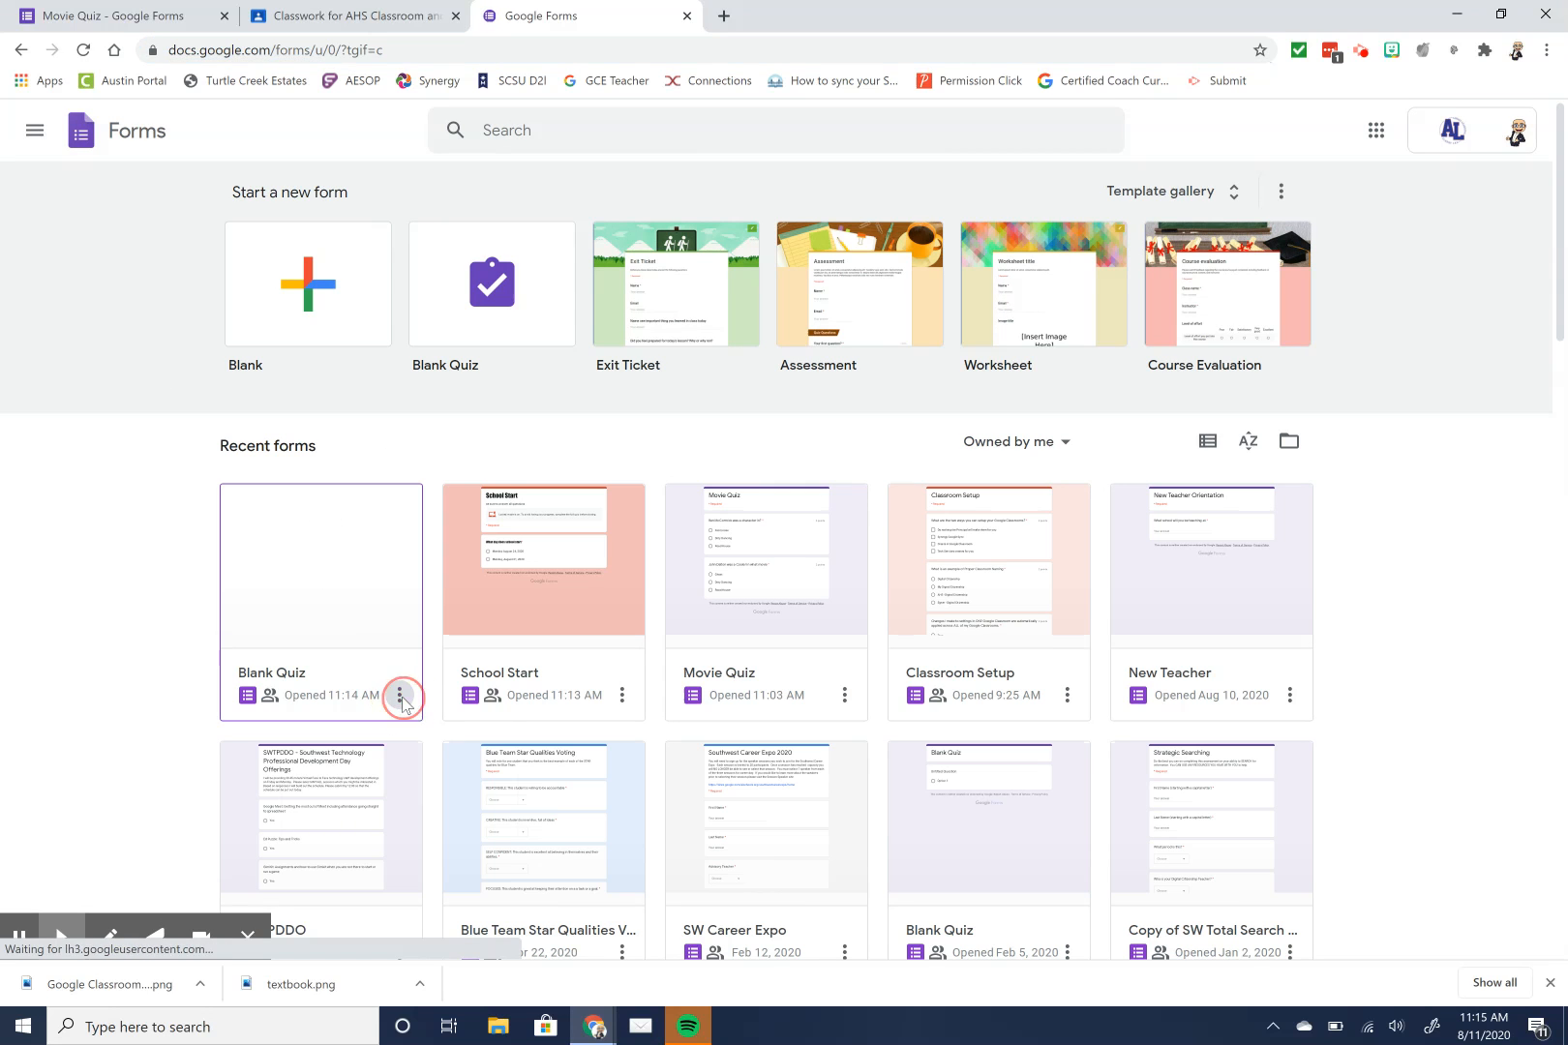
left_click(396, 778)
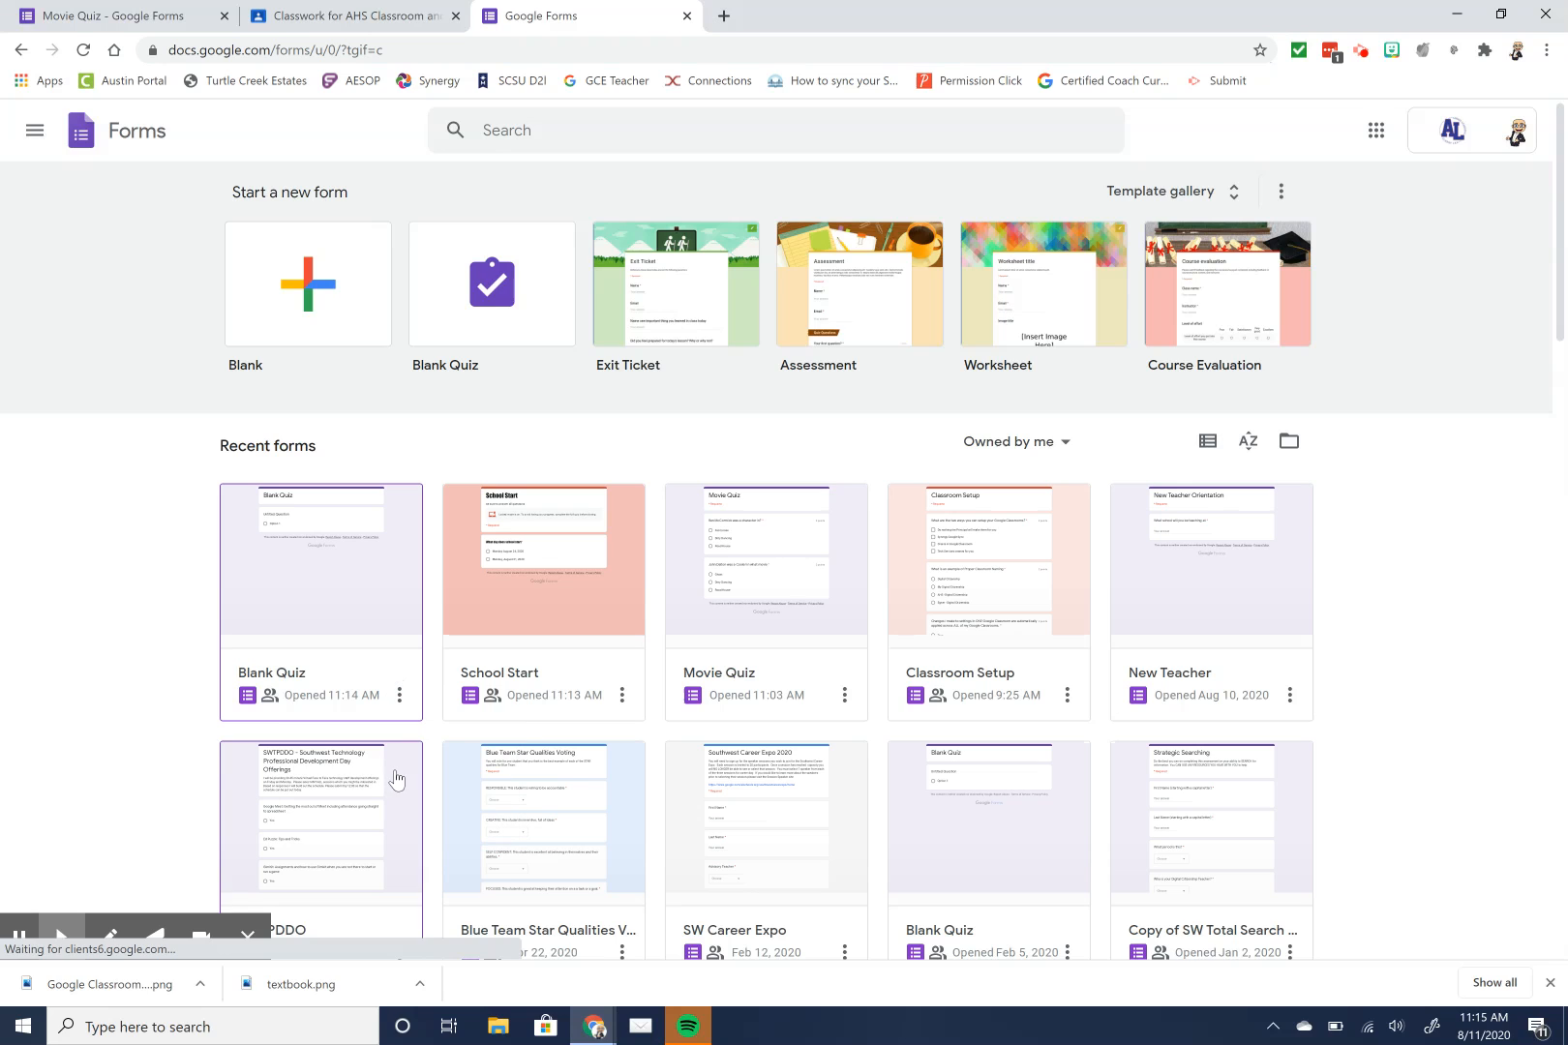
left_click(399, 695)
left_click(385, 787)
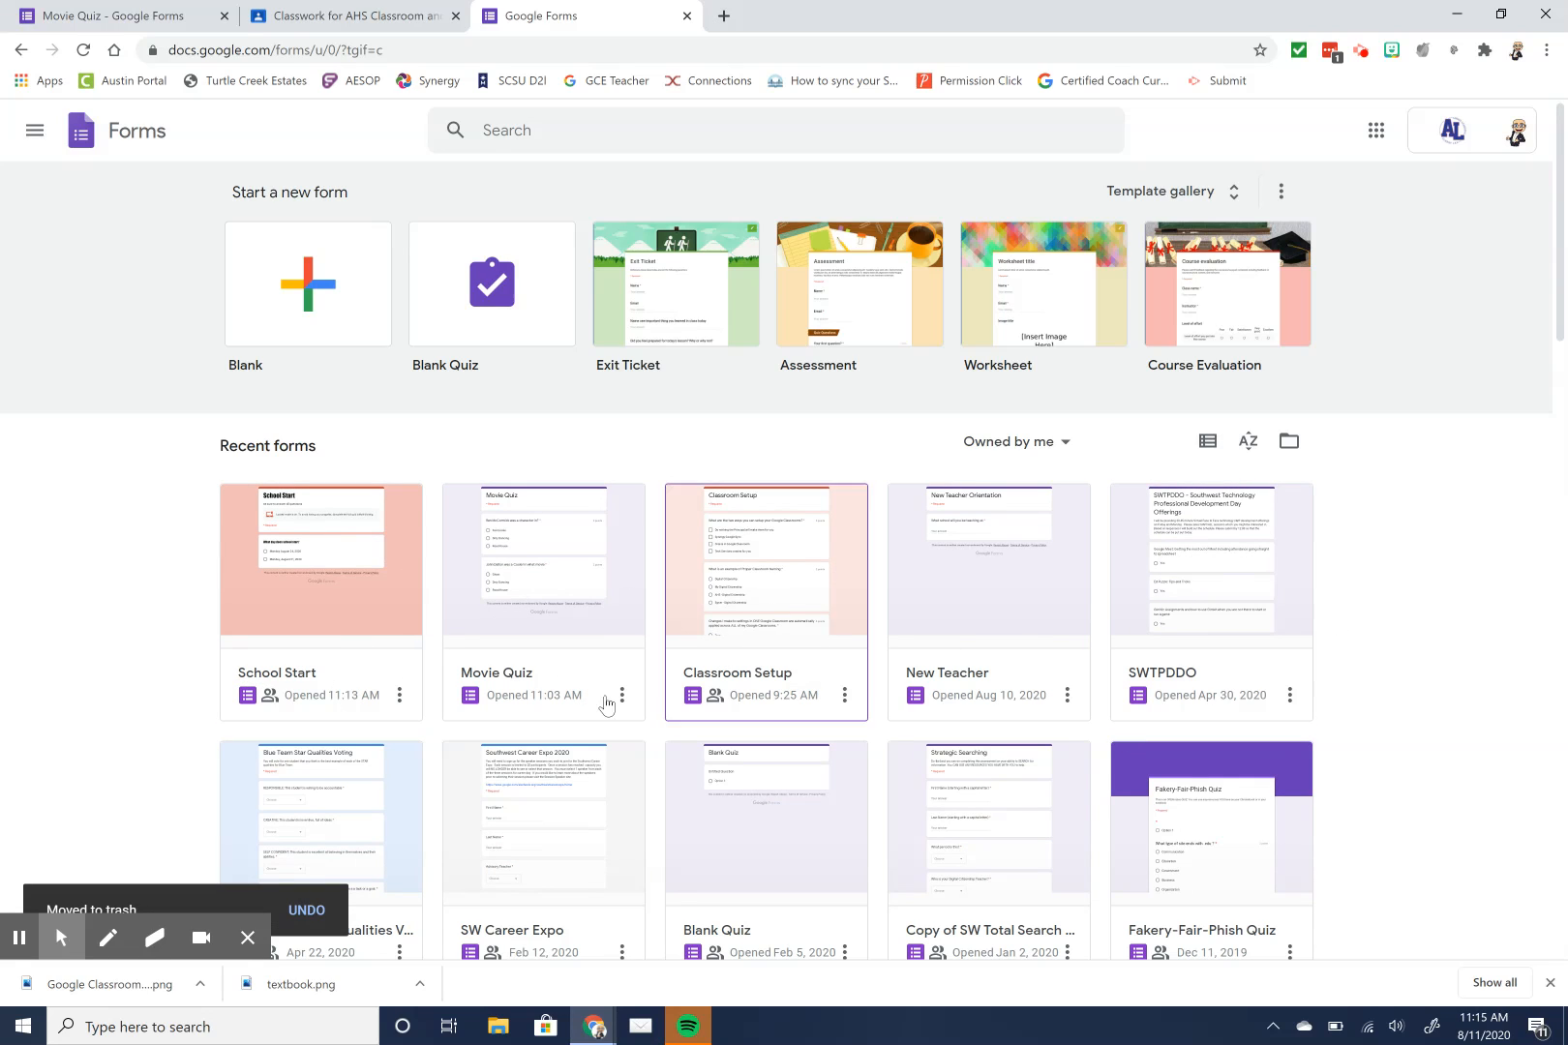
left_click(686, 17)
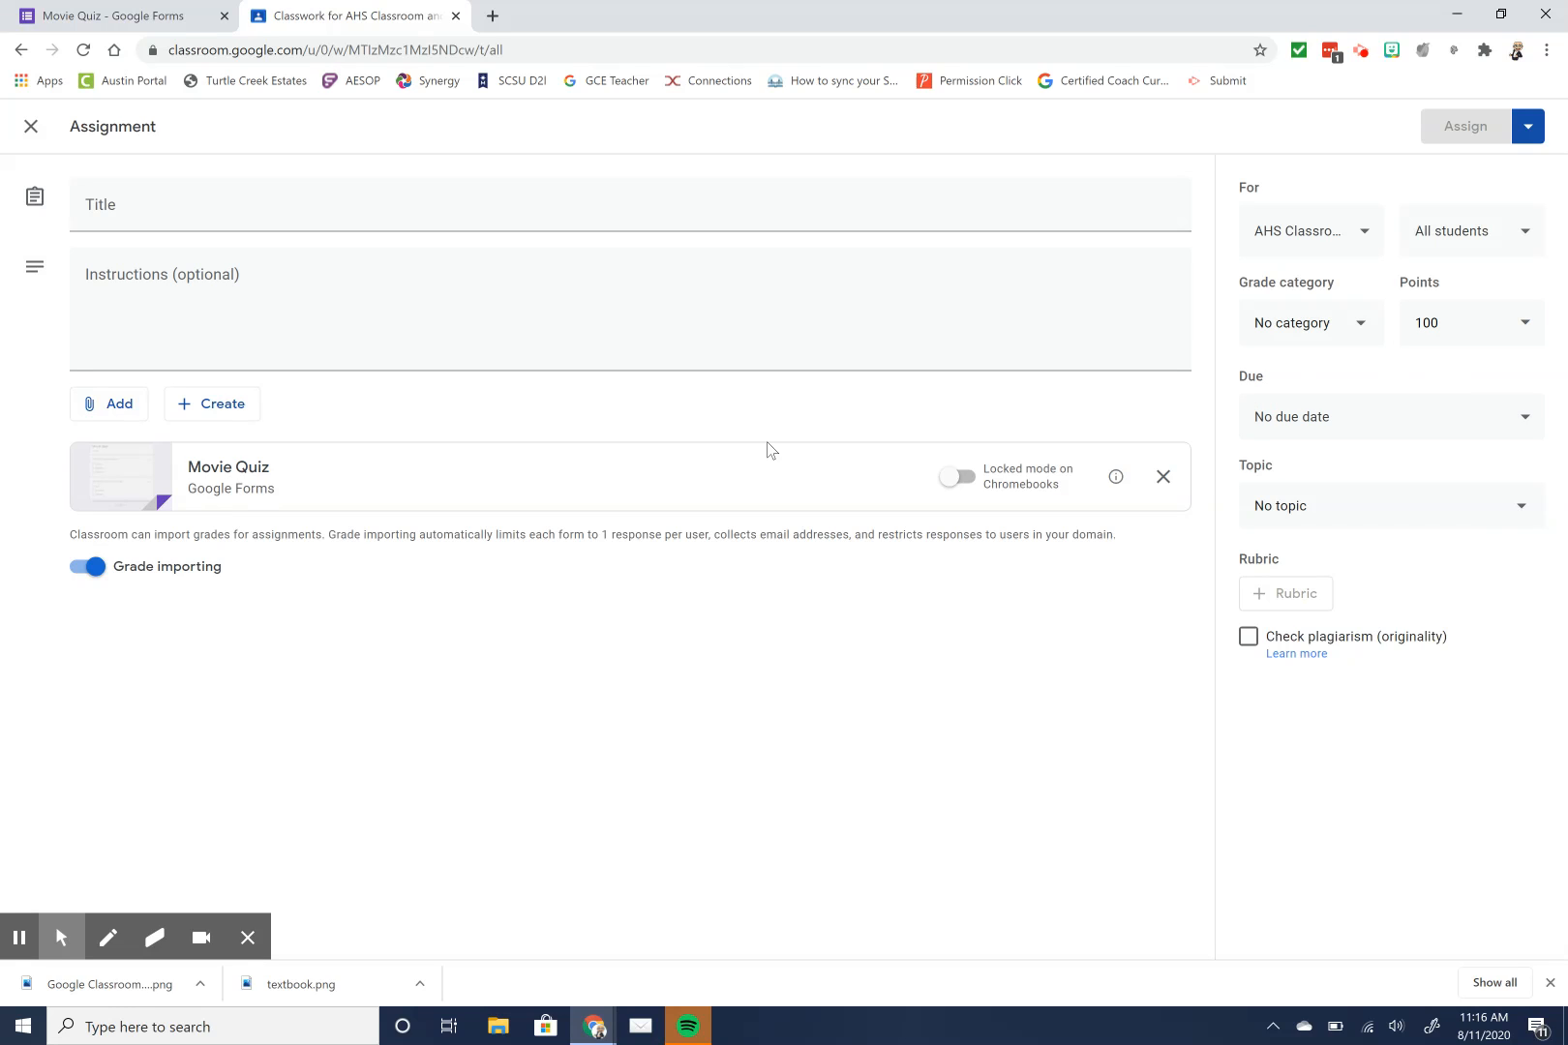
- Check the total points in the attached Movie Quiz form and set the assignment's points to 4
left_click(245, 475)
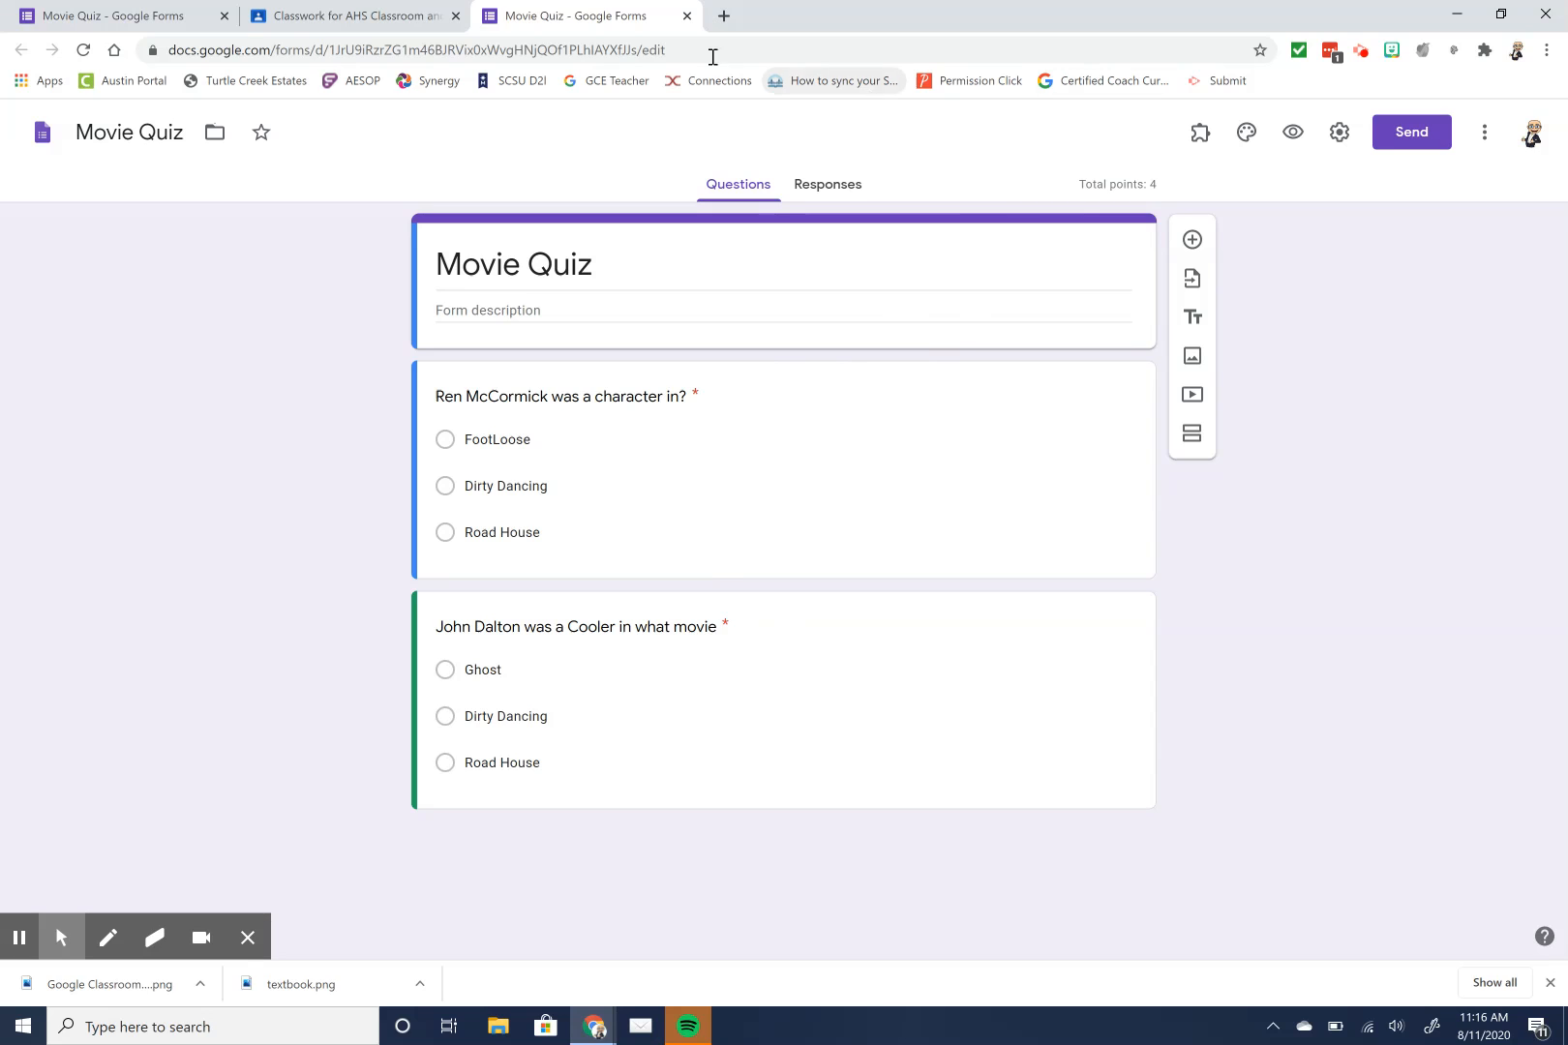
left_click(394, 8)
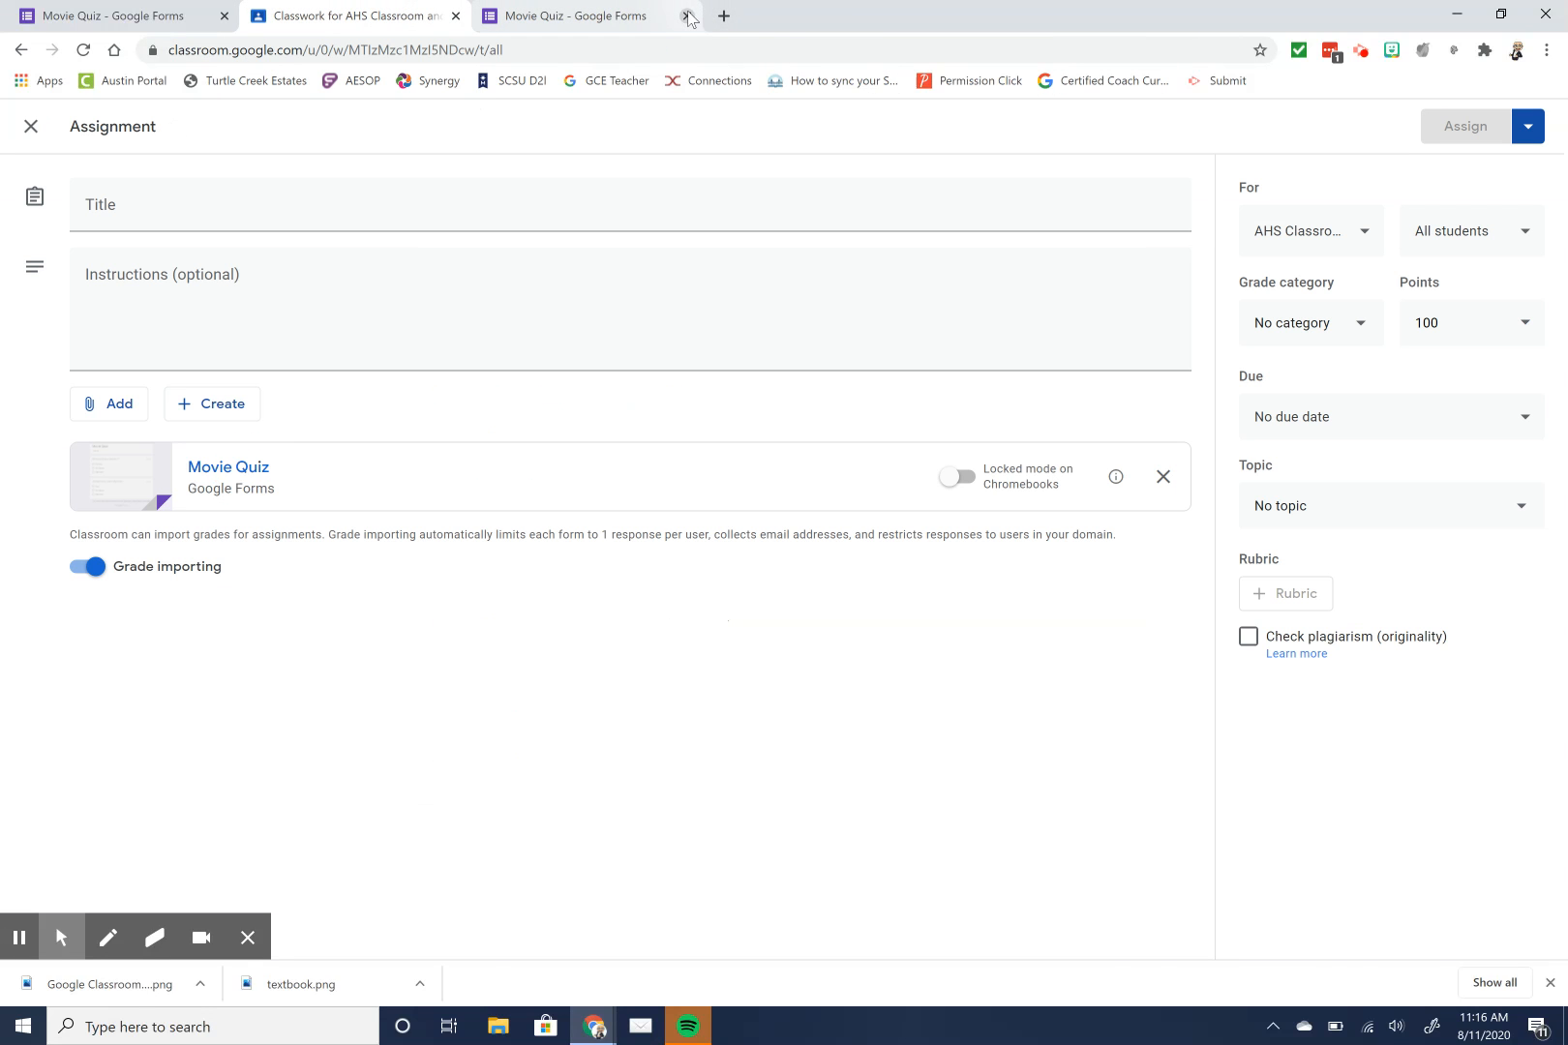
left_click(1447, 321)
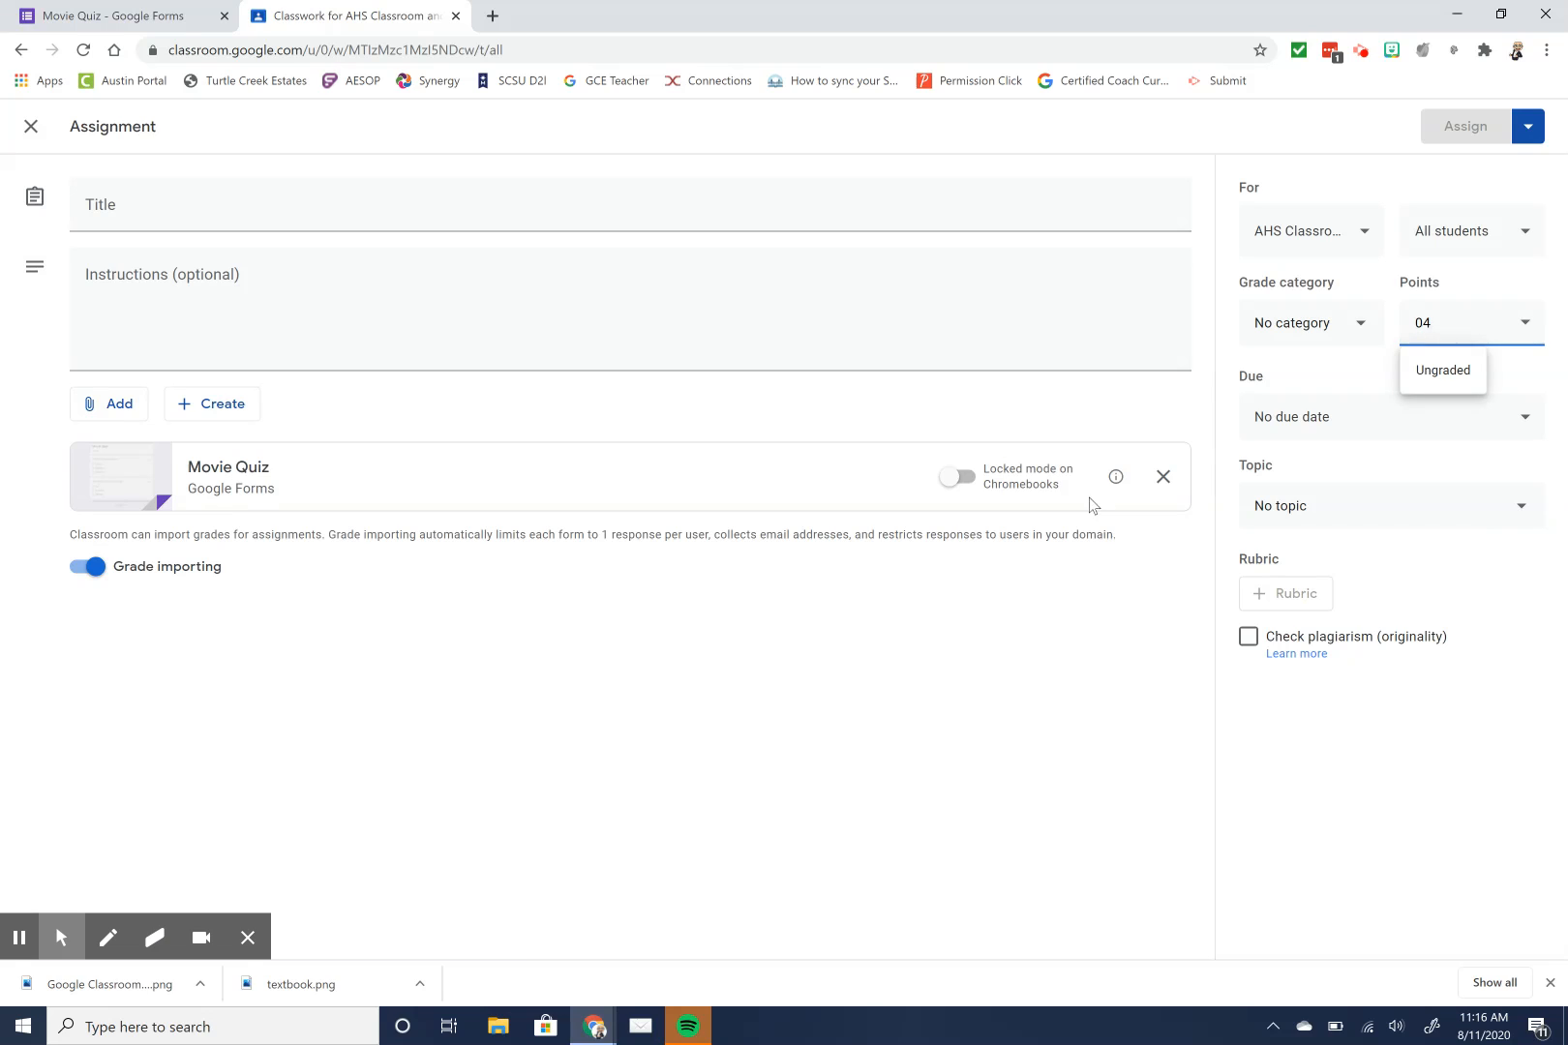
- Set the assignment's grade category to Assessment and its topic to Adding Materials to Classroom
left_click(1299, 329)
left_click(1278, 369)
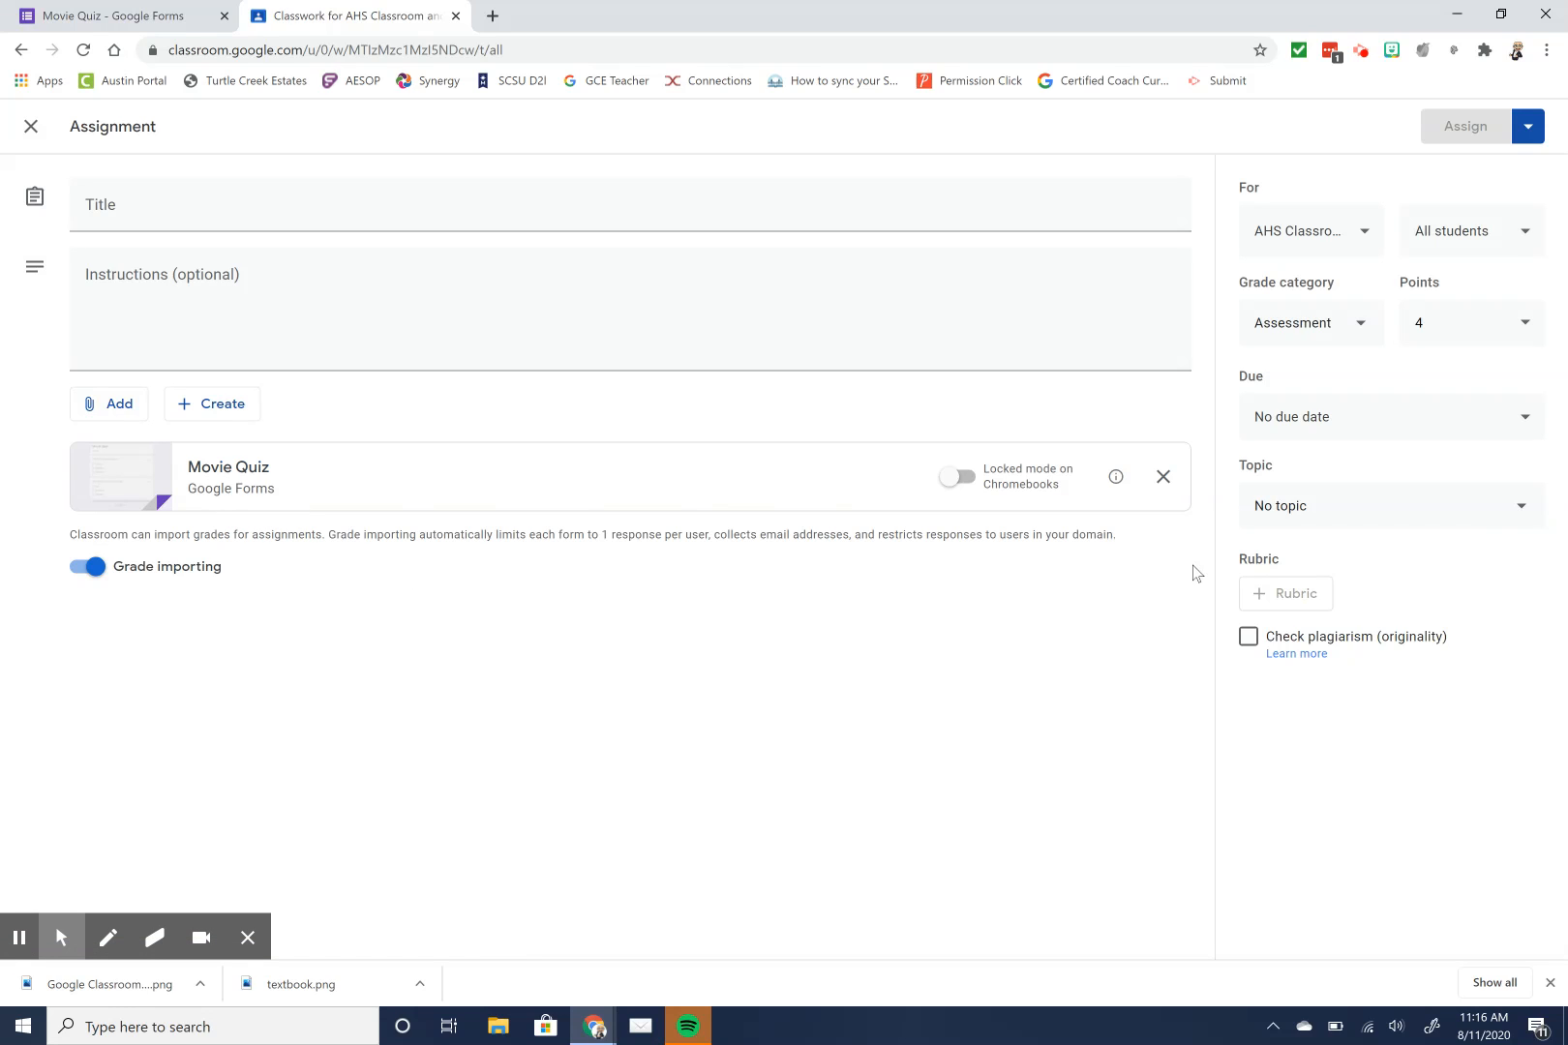
left_click(1298, 517)
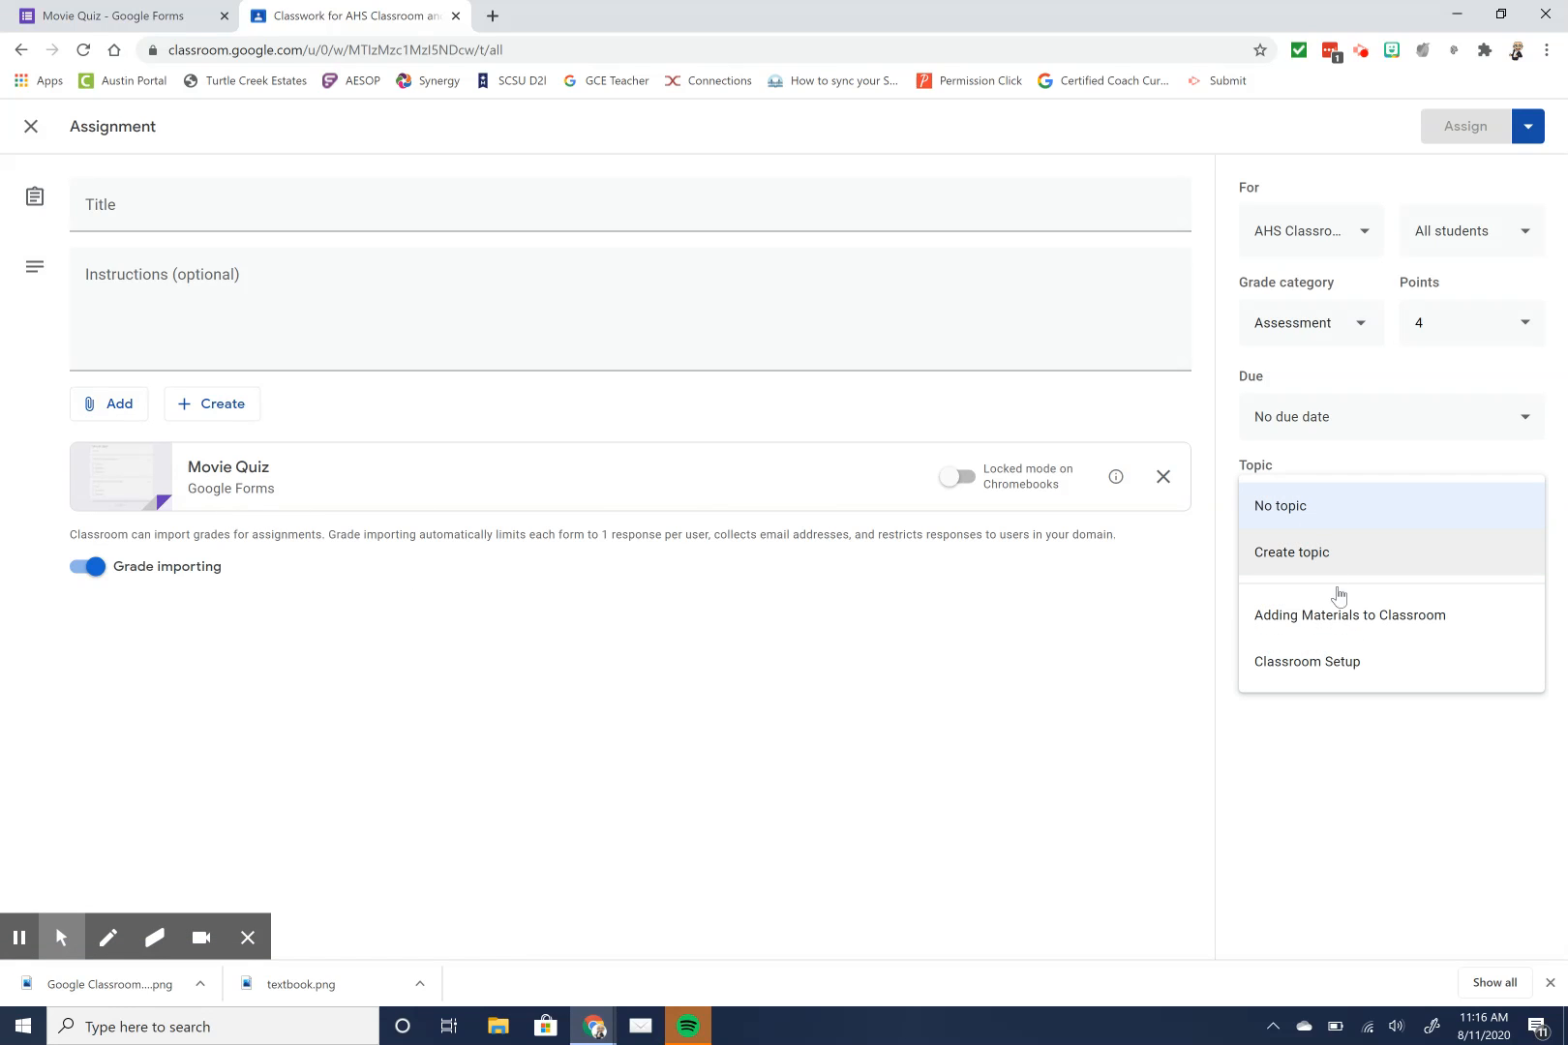
left_click(1341, 615)
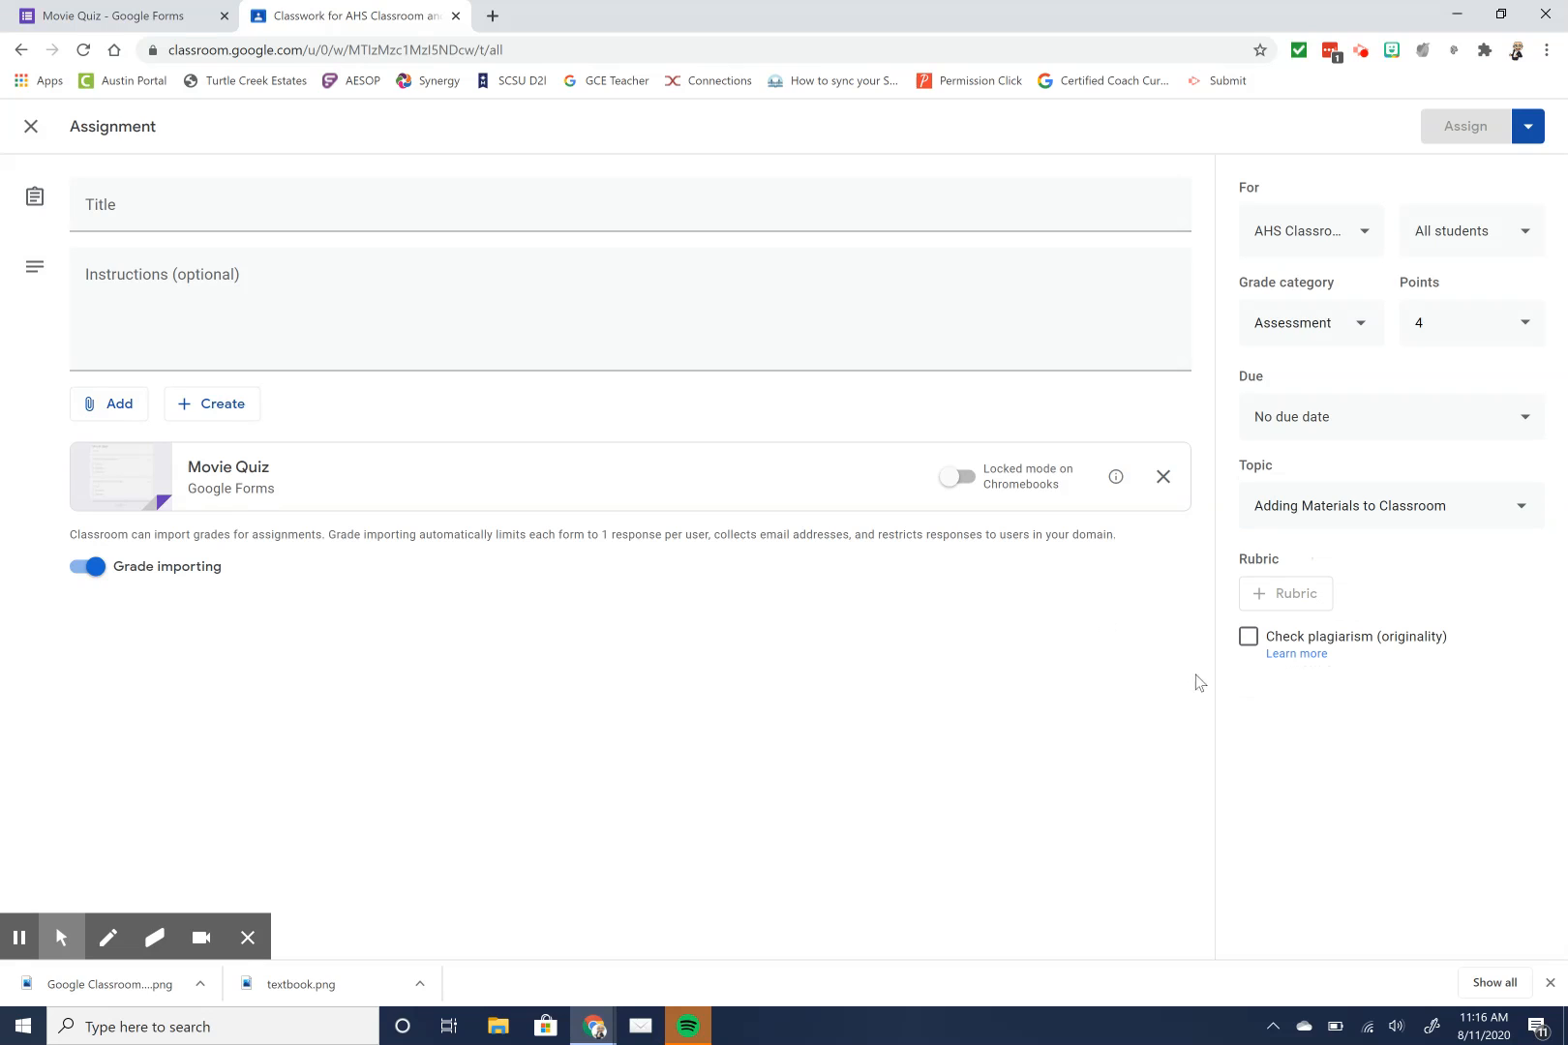
- Title the assignment "Movie Quiz" with the instructions "Short Movie Quiz" and assign it to all students
left_click(328, 215)
type("Movie Quiz")
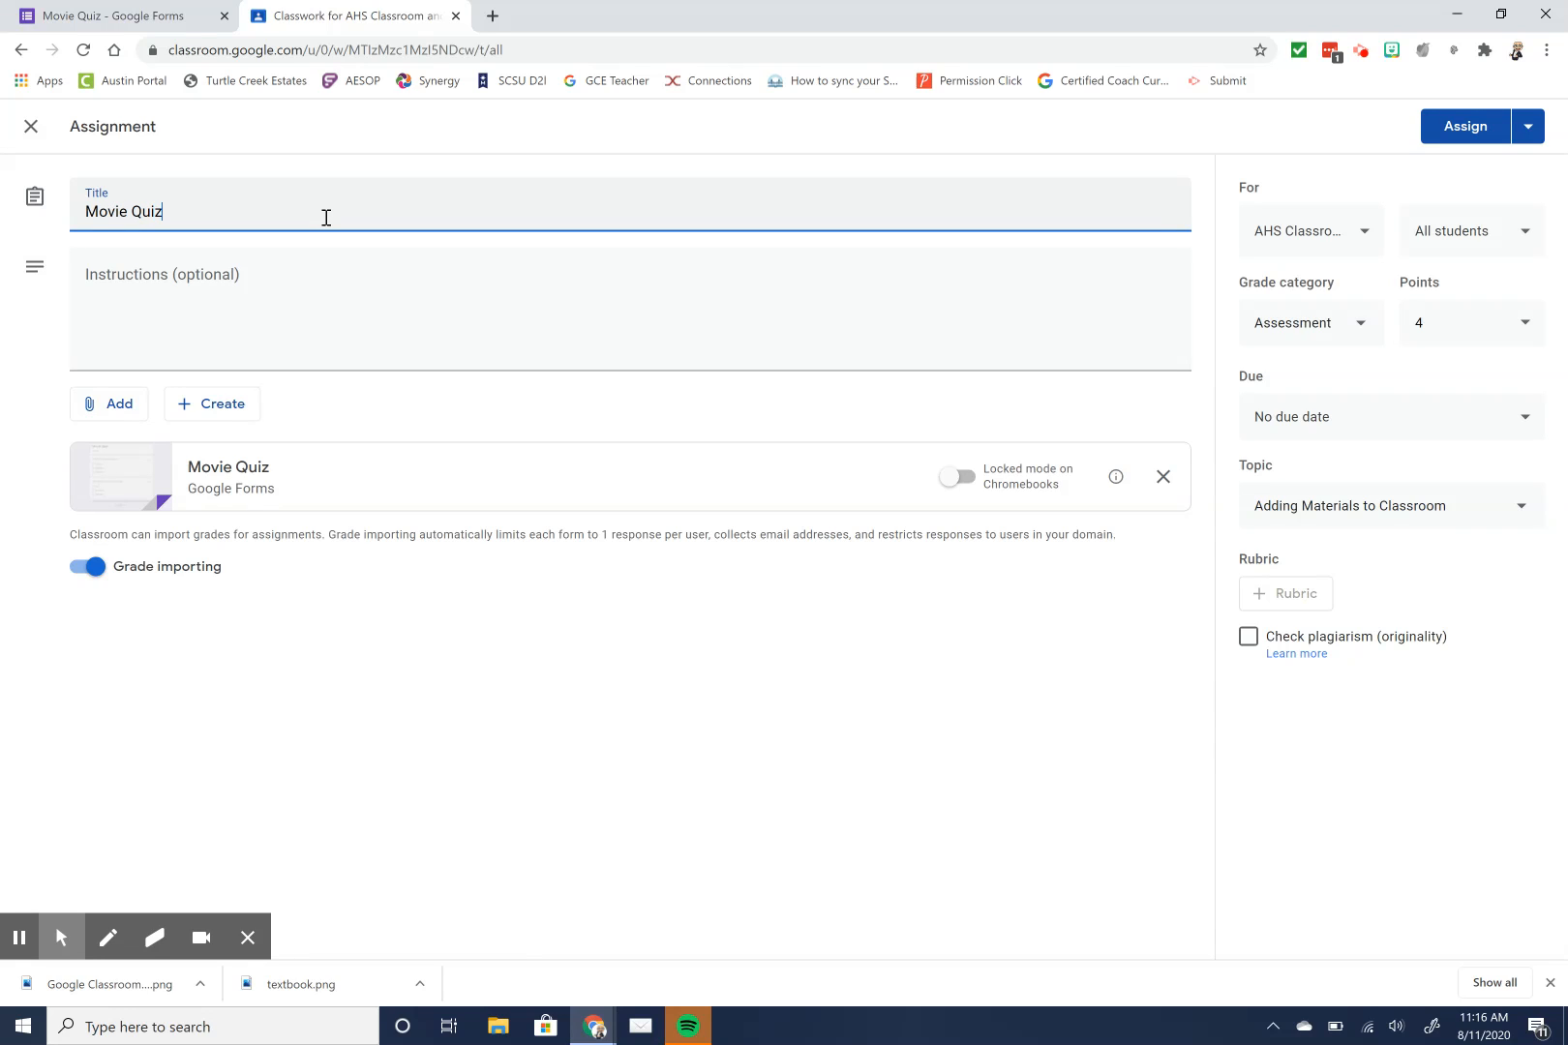
left_click(311, 267)
type("Sho")
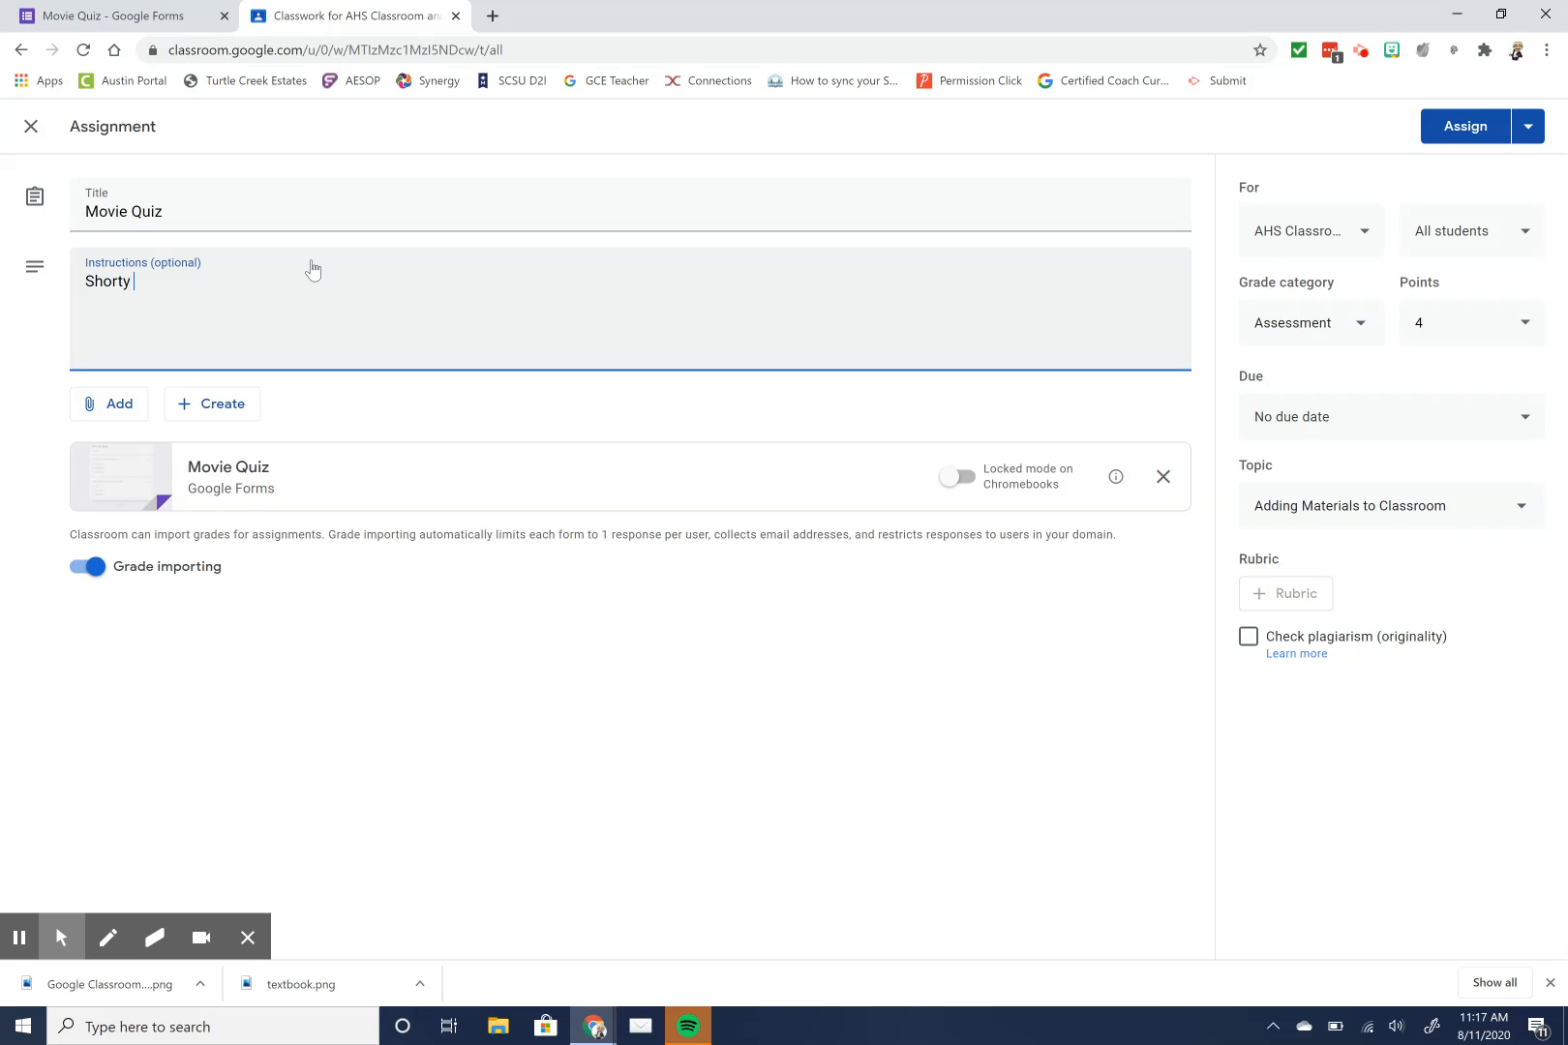
type("rt Movie Quiz")
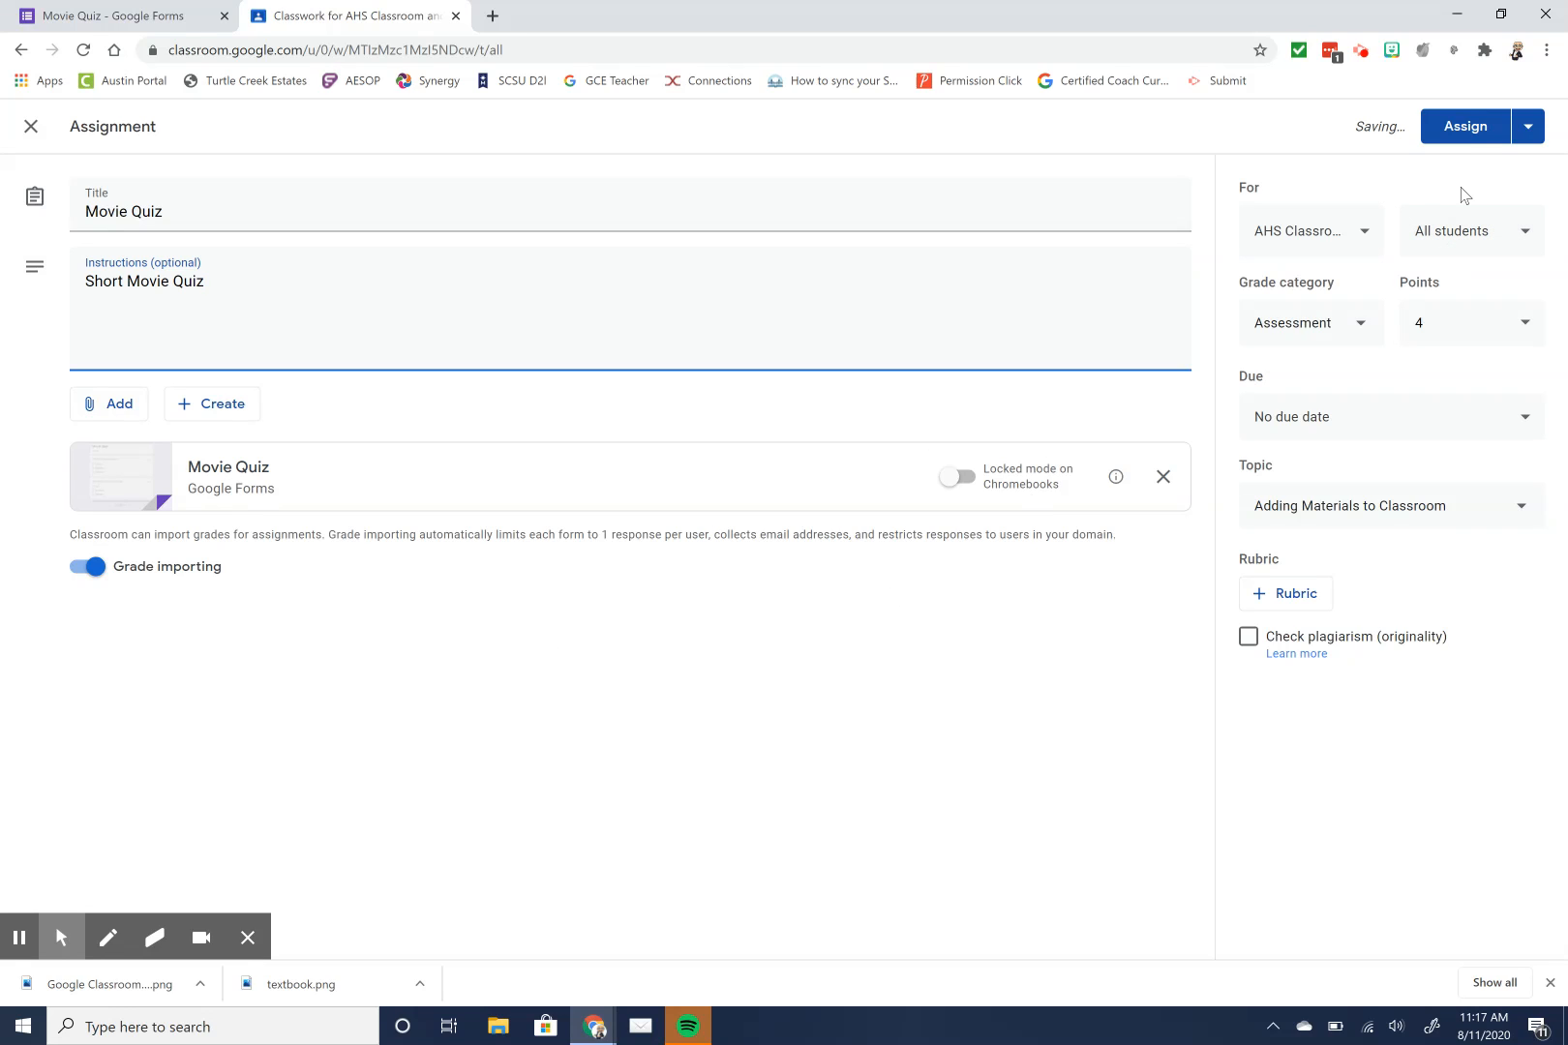
left_click(1463, 128)
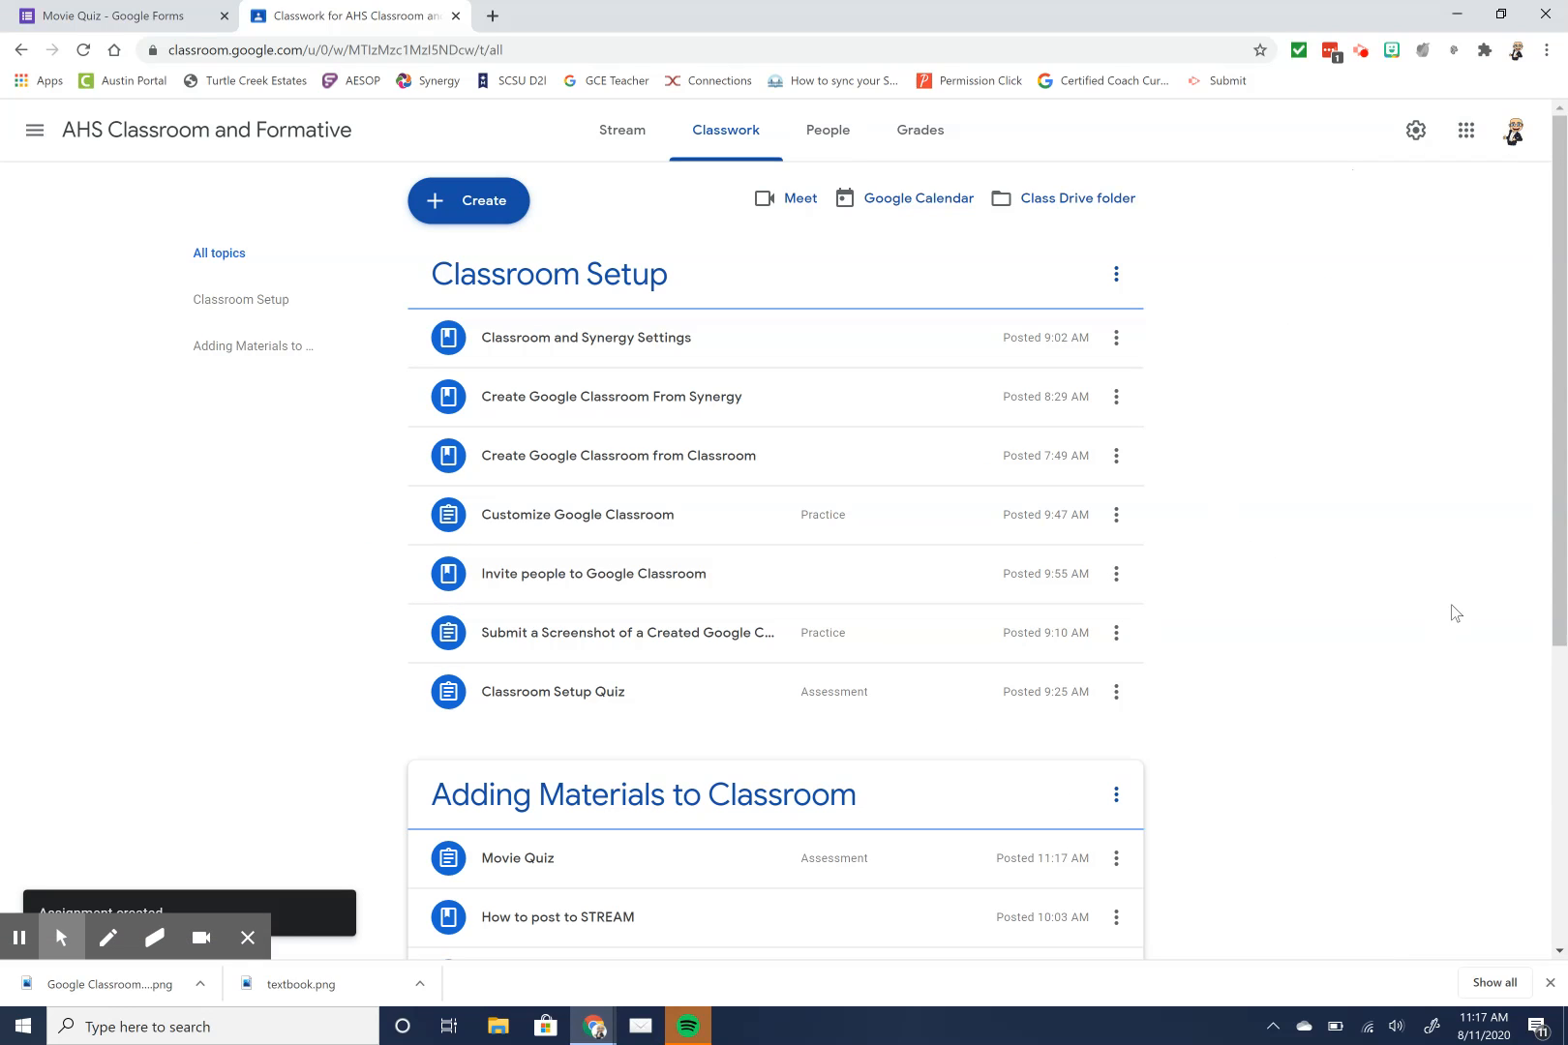
- Move the Movie Quiz assignment below the example assignment and directly above School Start in the Adding Materials to Classroom topic
scroll(1562, 523, "down", 3)
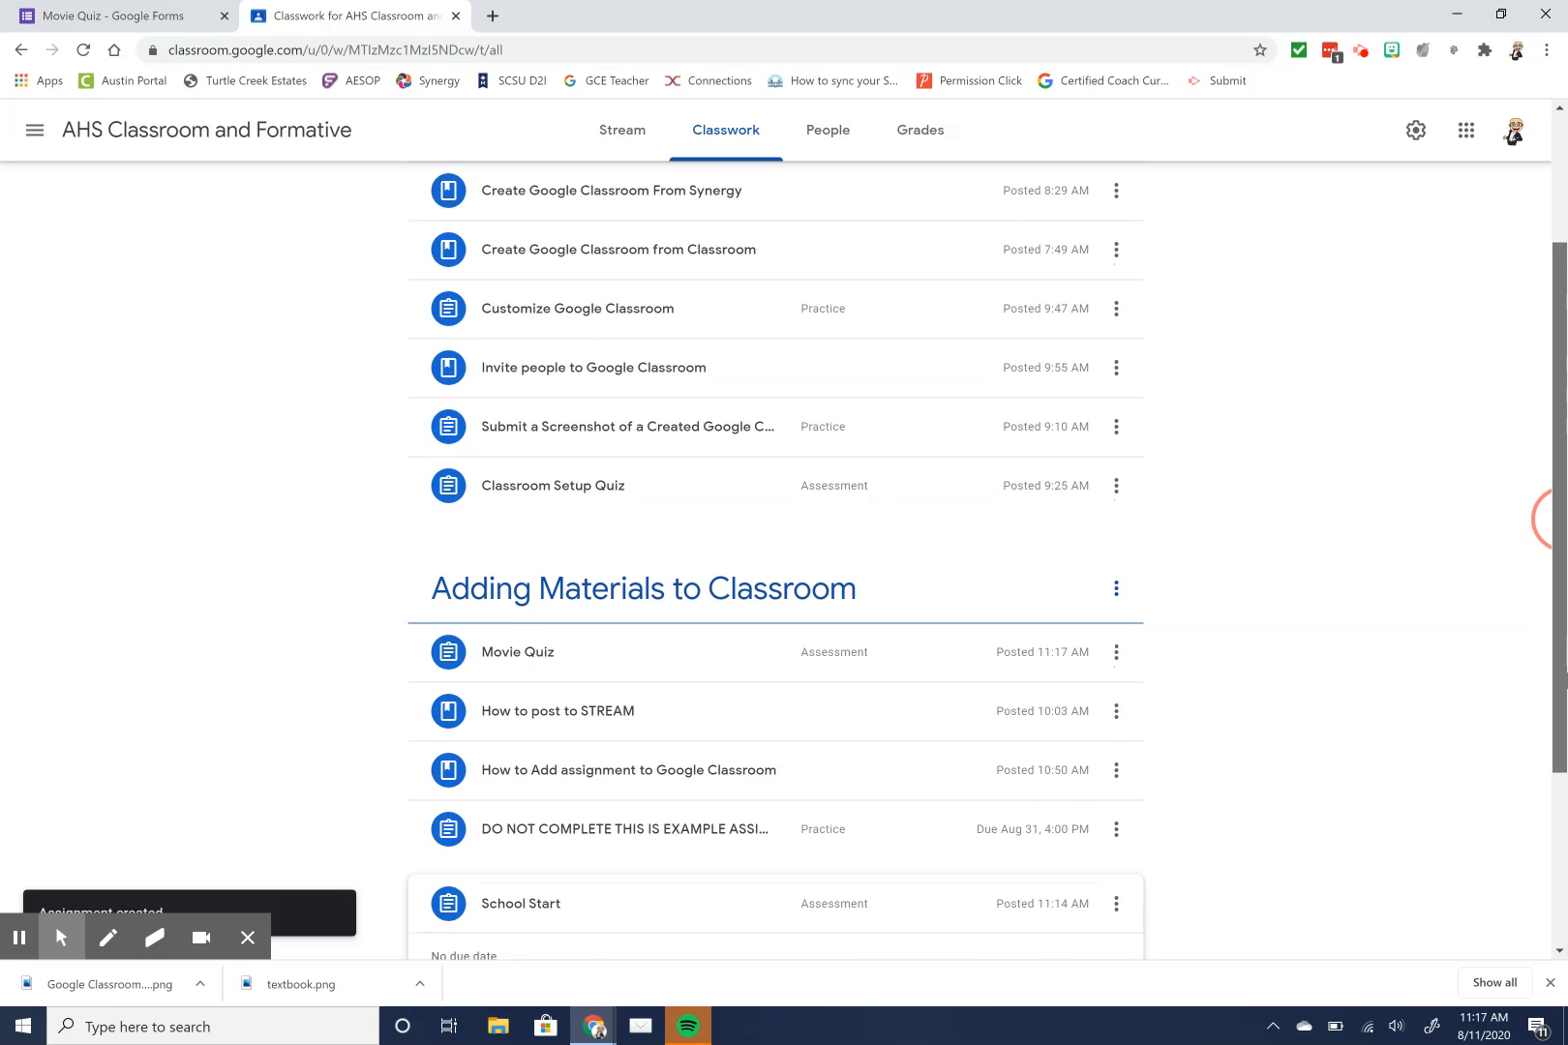
left_click_drag(595, 620, 578, 920)
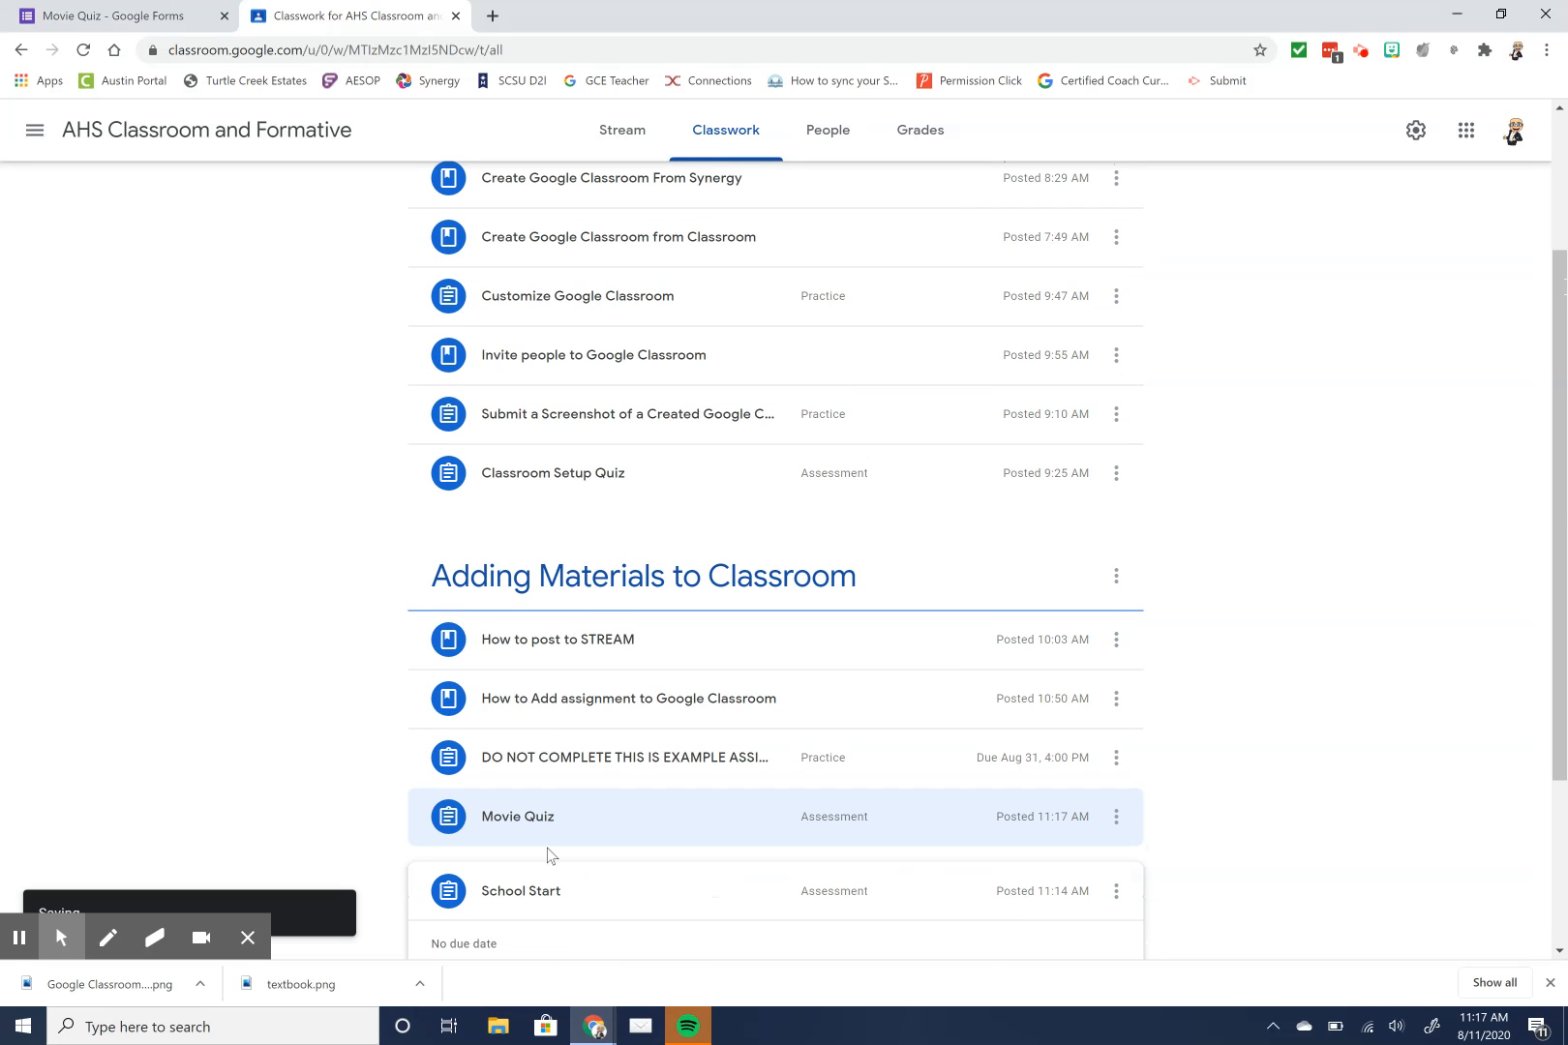